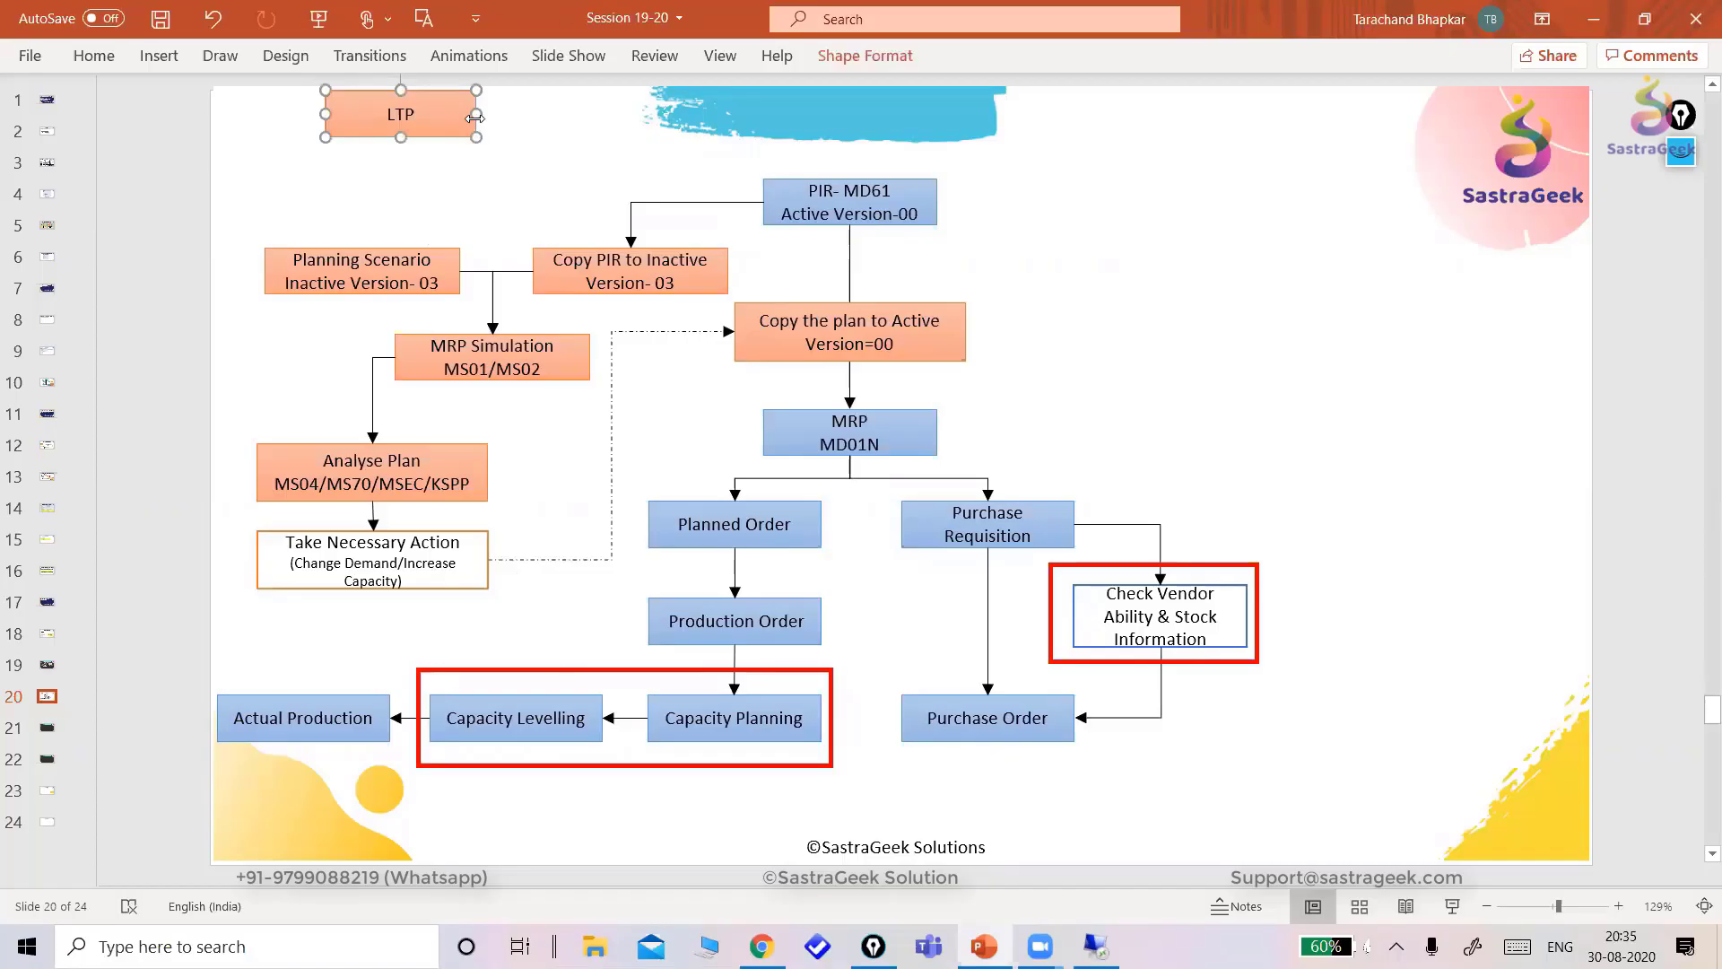
- Copy the LTP box to the top right of the slide, level with the original
{"action": "left_click", "coordinate": [94, 56]}
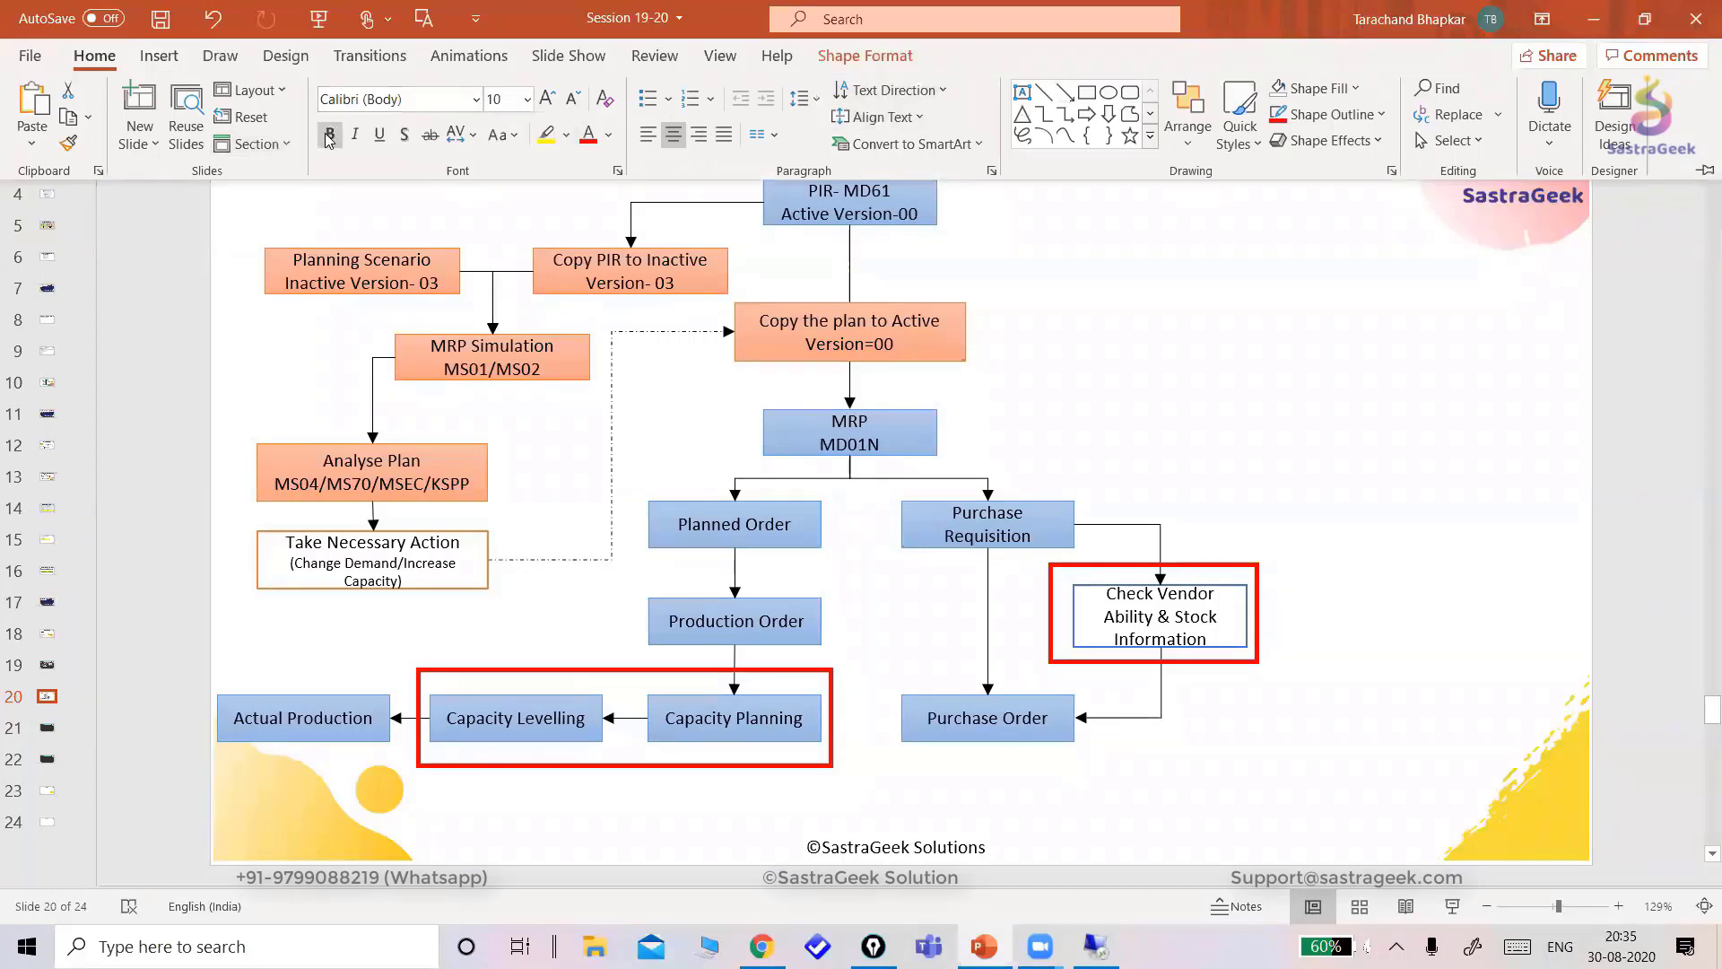
{"action": "left_click", "coordinate": [357, 208]}
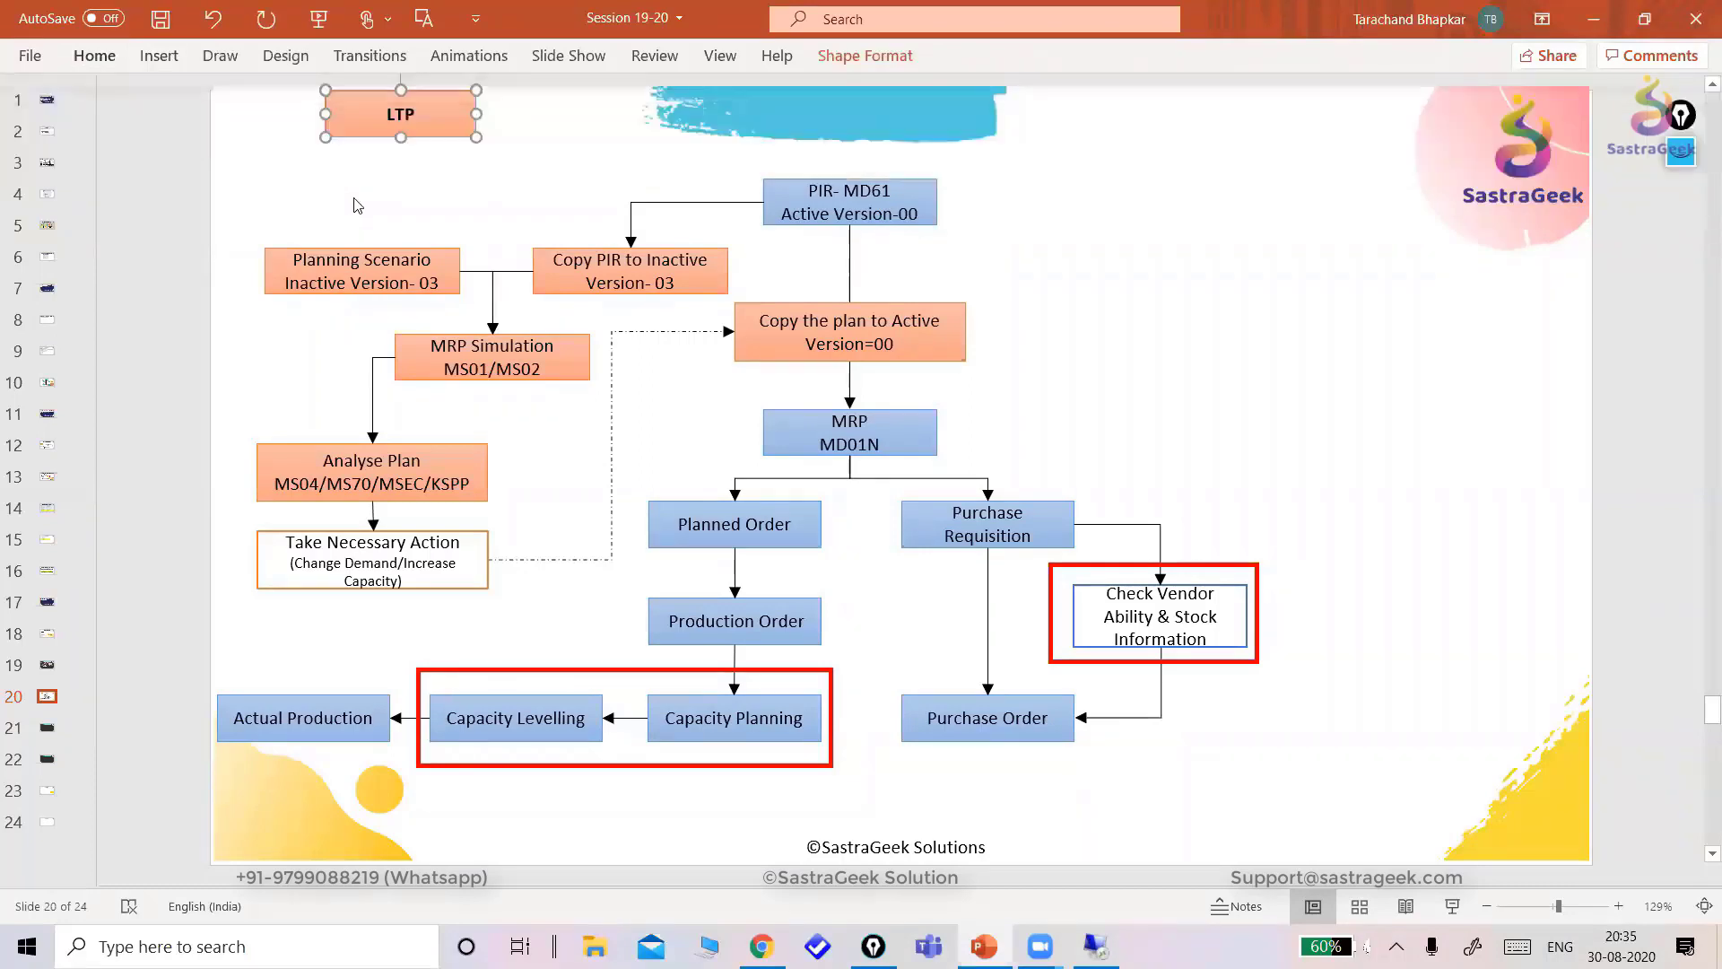
{"action": "left_click", "coordinate": [447, 127]}
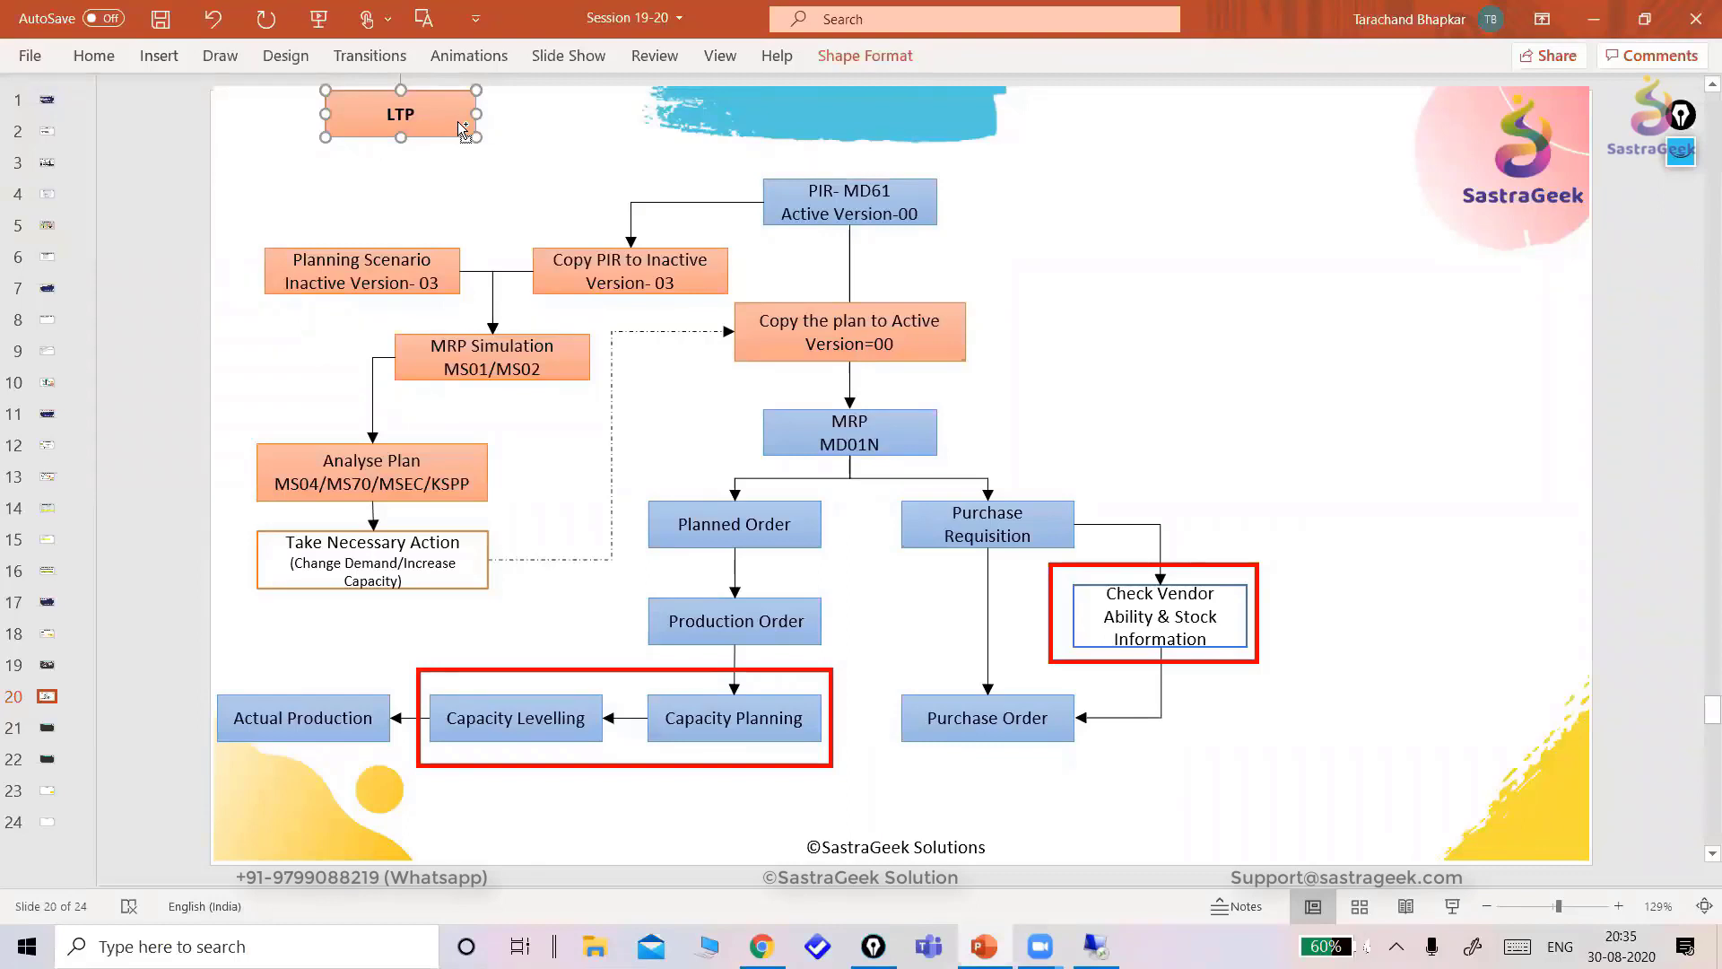
{"action": "left_click_drag", "start_coordinate": [447, 126], "coordinate": [1306, 126]}
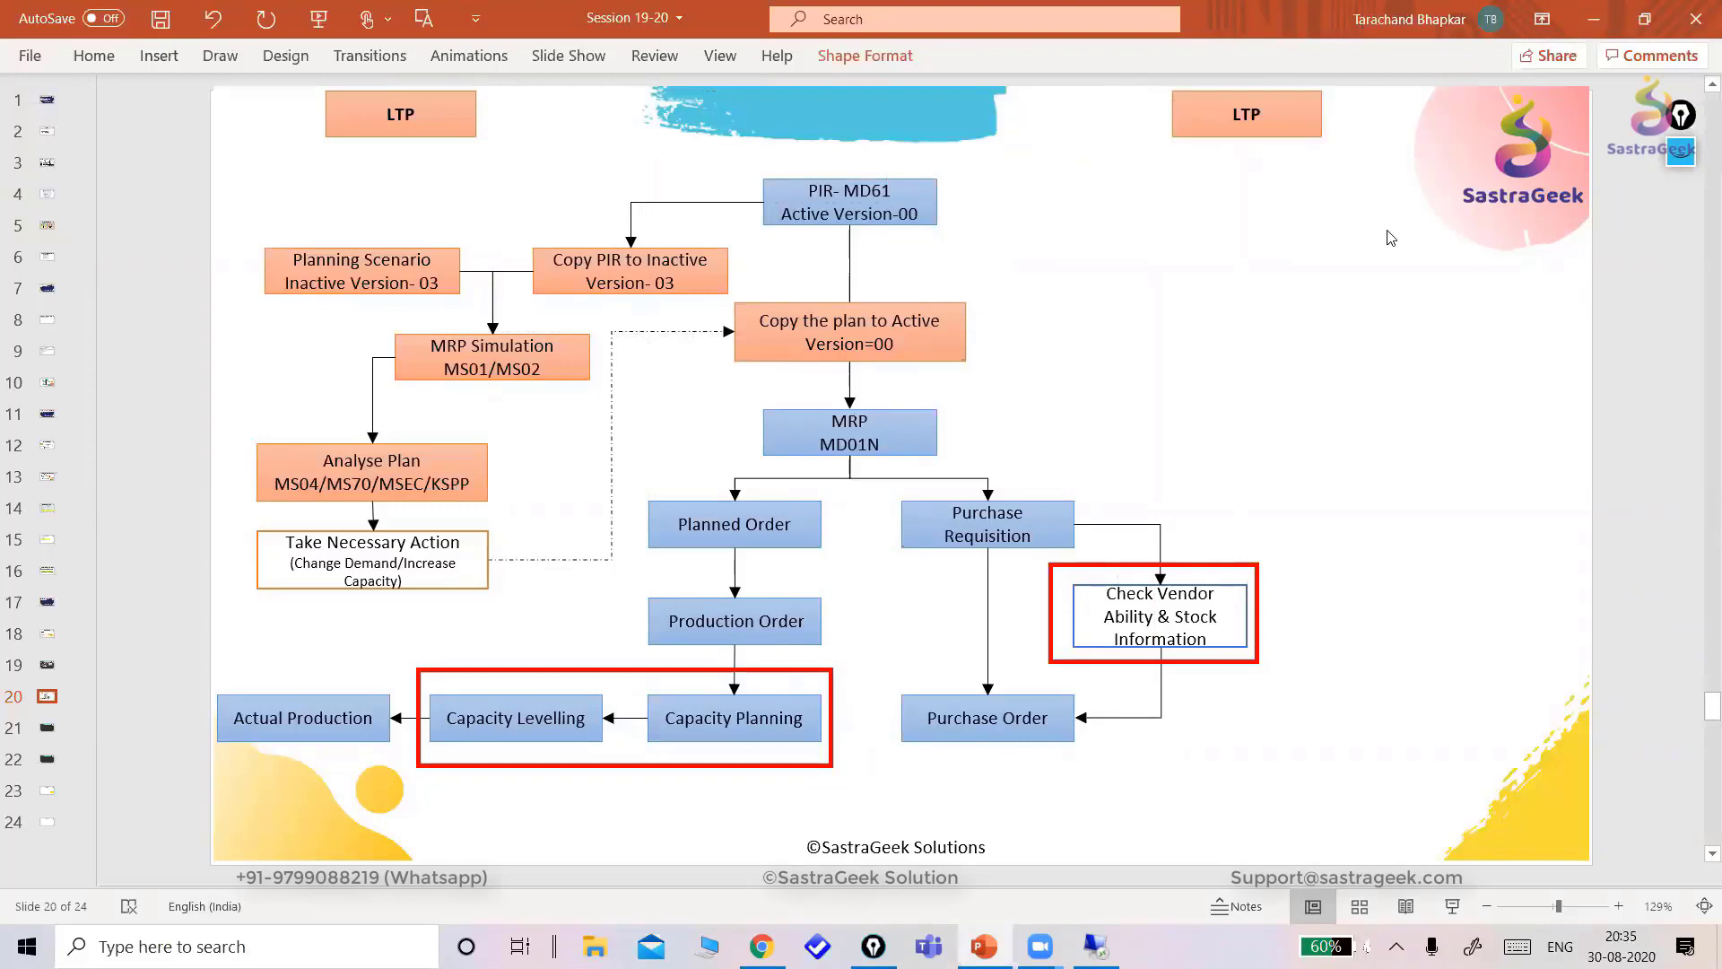
- Change the copied box's text from LTP to pMRP
{"action": "left_click", "coordinate": [1249, 117]}
{"action": "key", "text": "BackSpace"}
{"action": "key", "text": "BackSpace"}
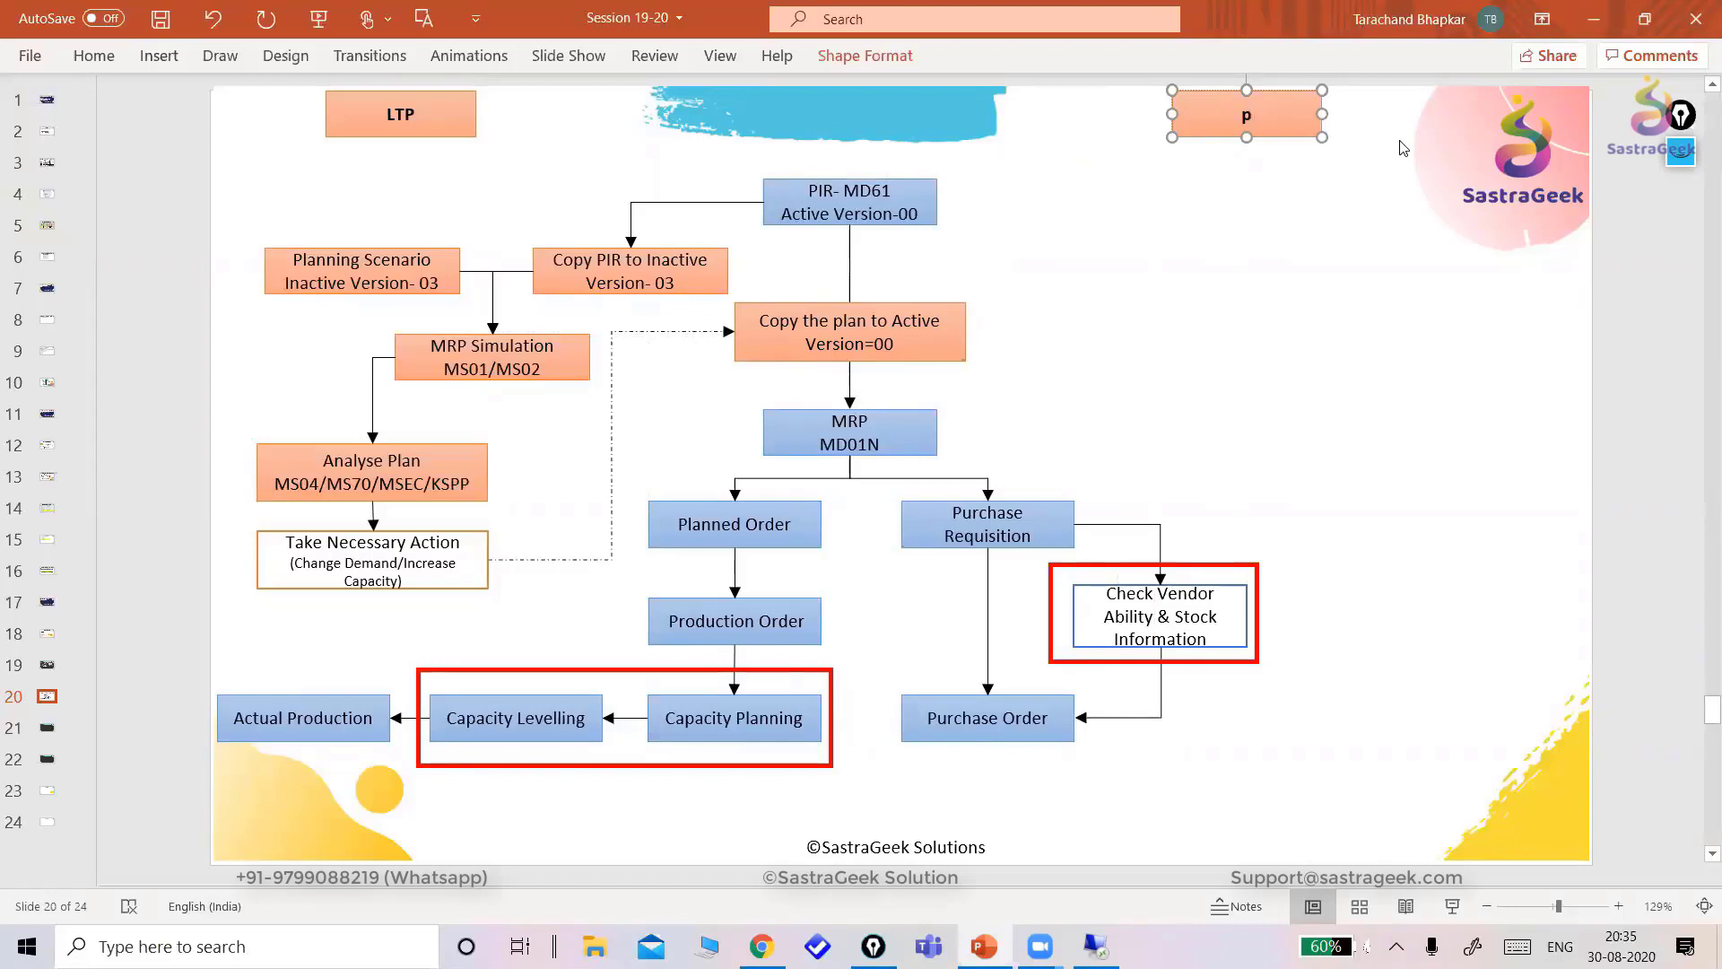
{"action": "type", "text": "M"}
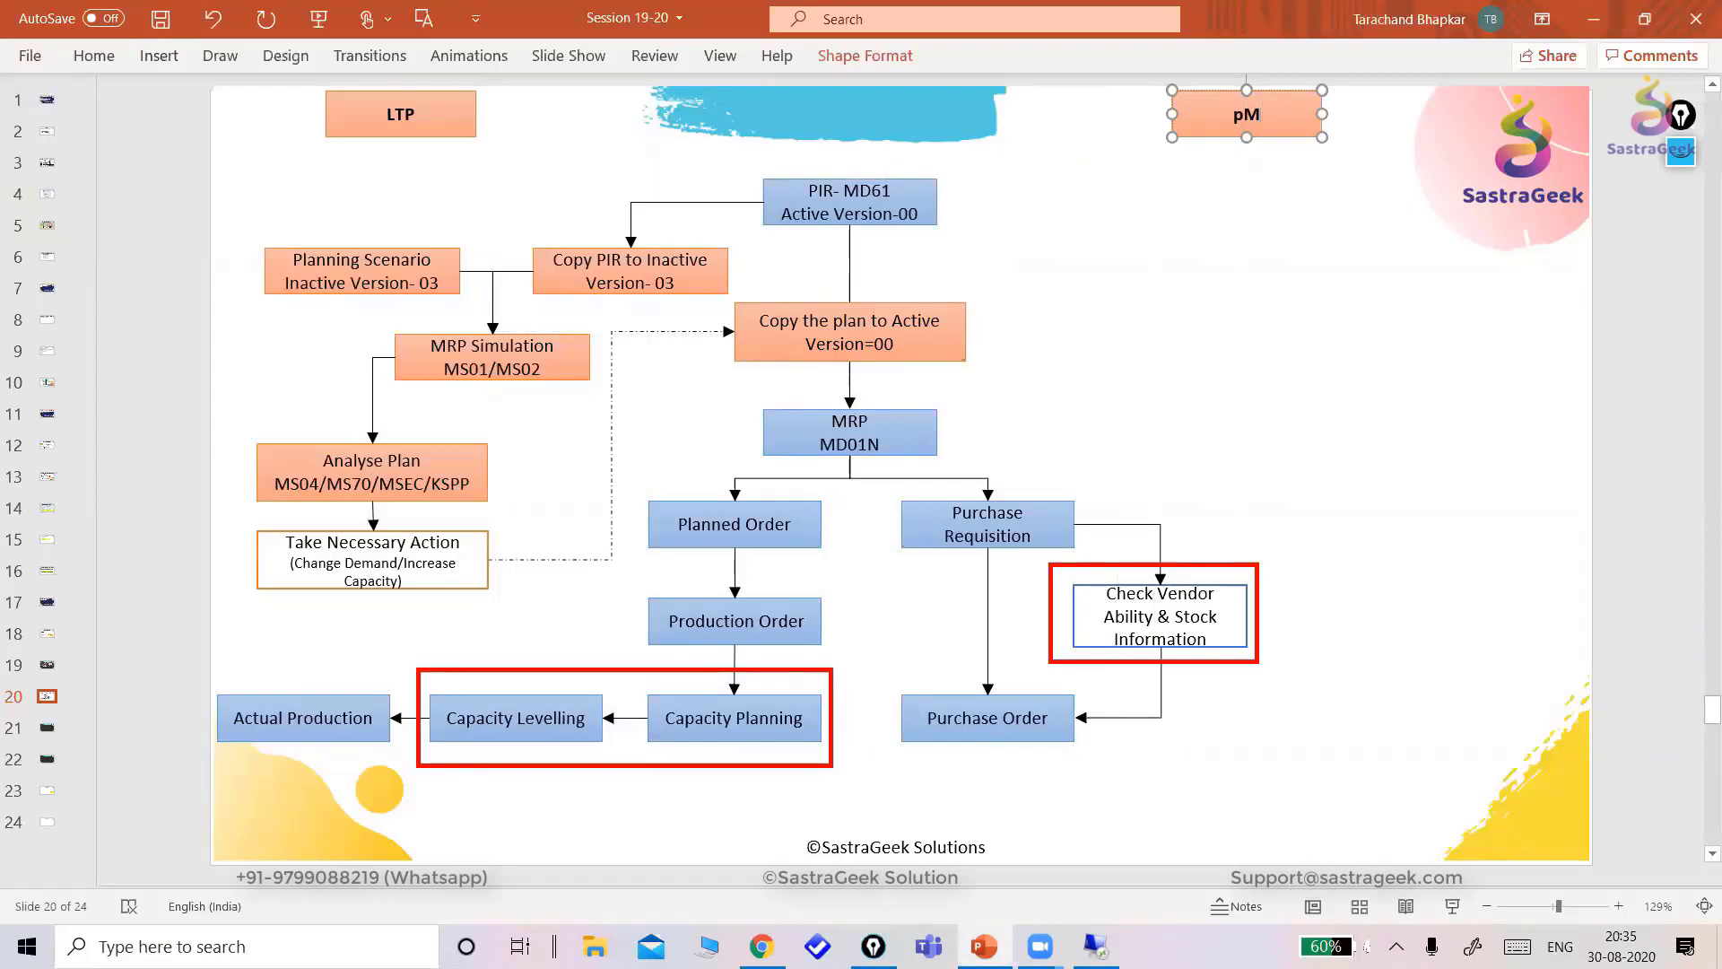
{"action": "type", "text": "RP"}
{"action": "left_click", "coordinate": [1338, 230]}
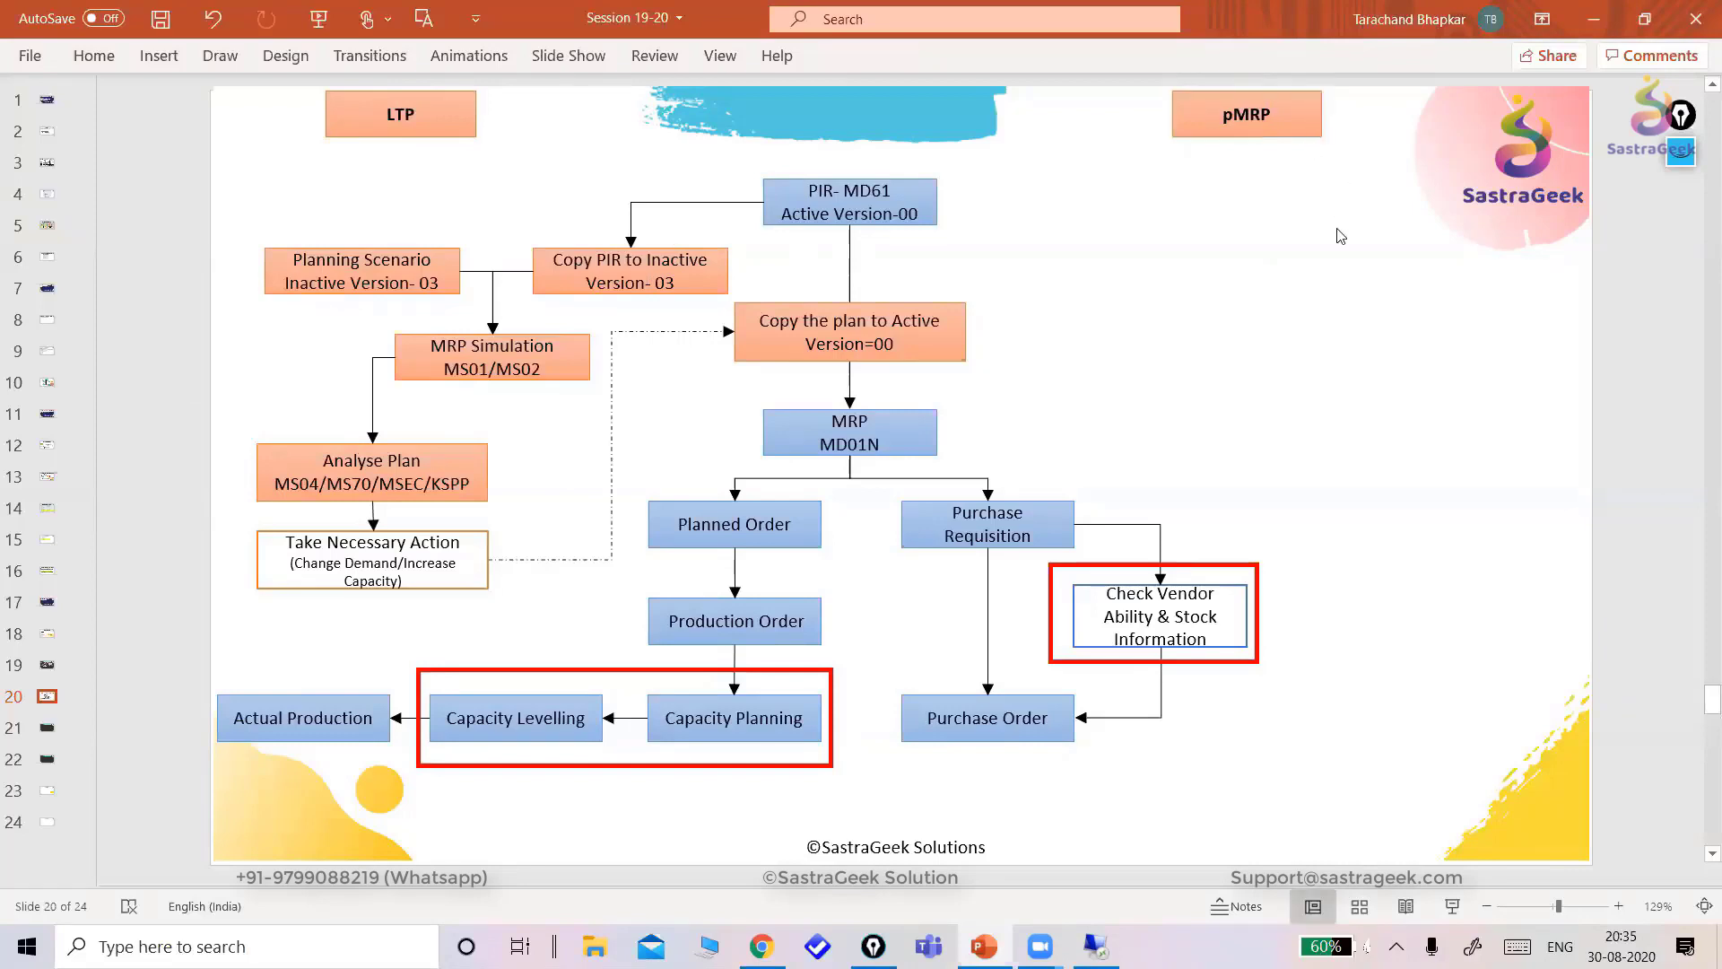
- Give the pMRP box a yellow Quick Styles theme fill
{"action": "left_click", "coordinate": [1322, 129]}
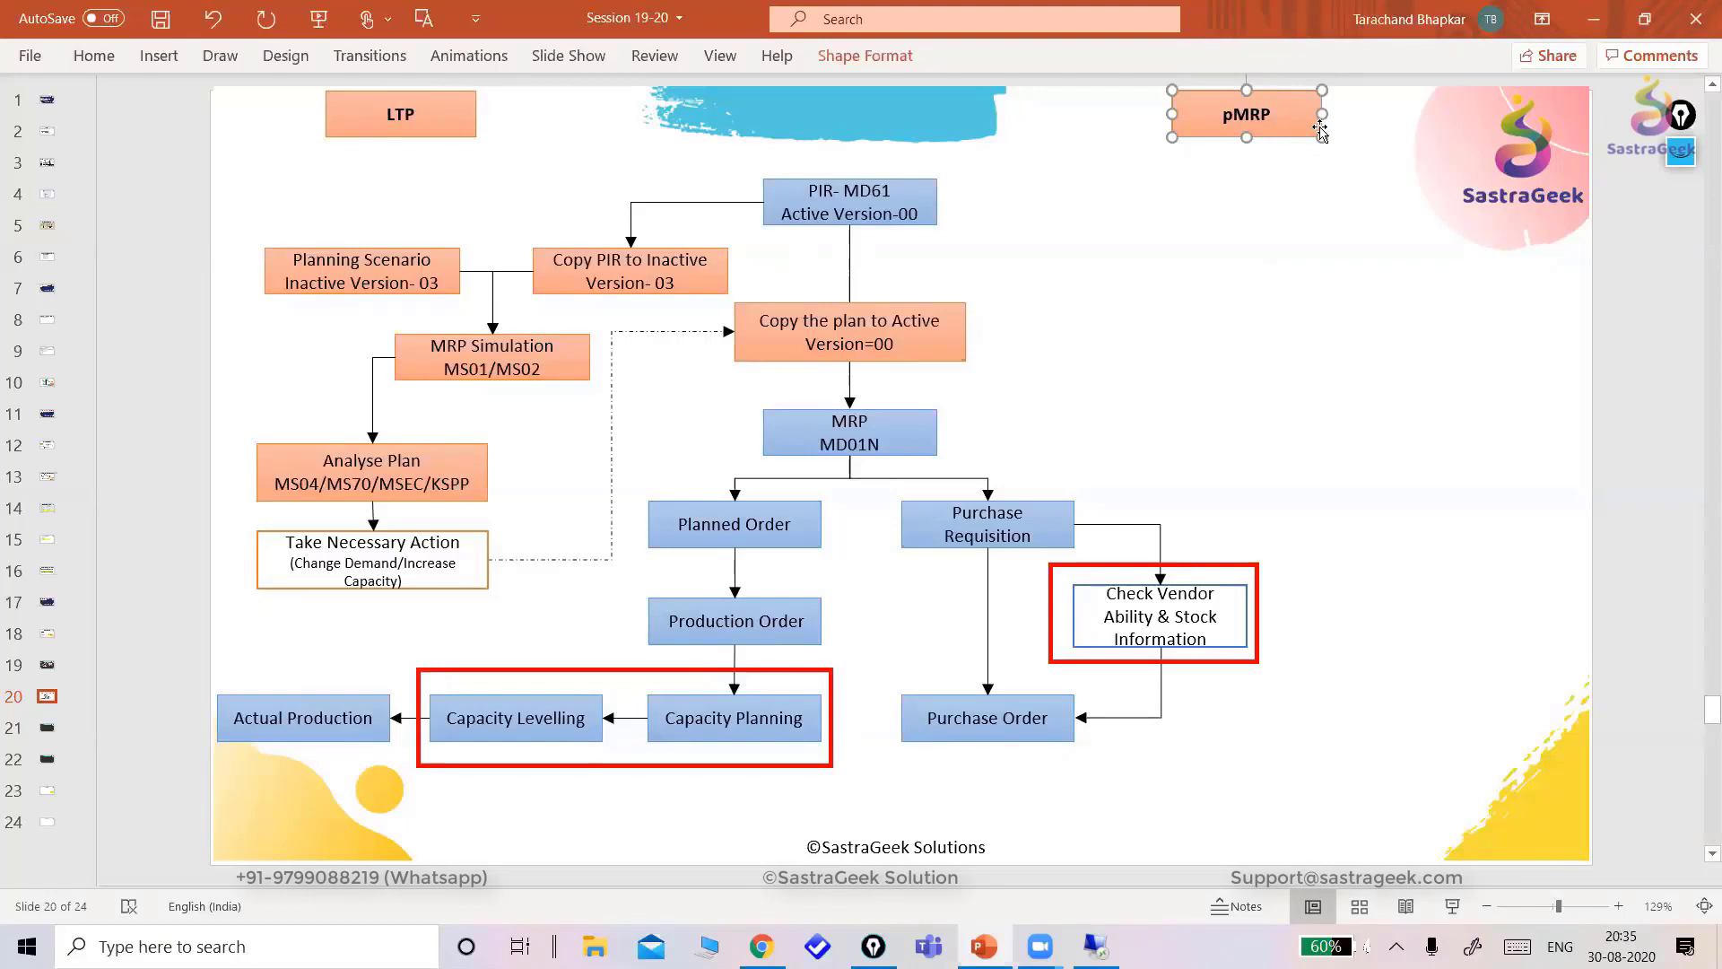
{"action": "left_click", "coordinate": [104, 61]}
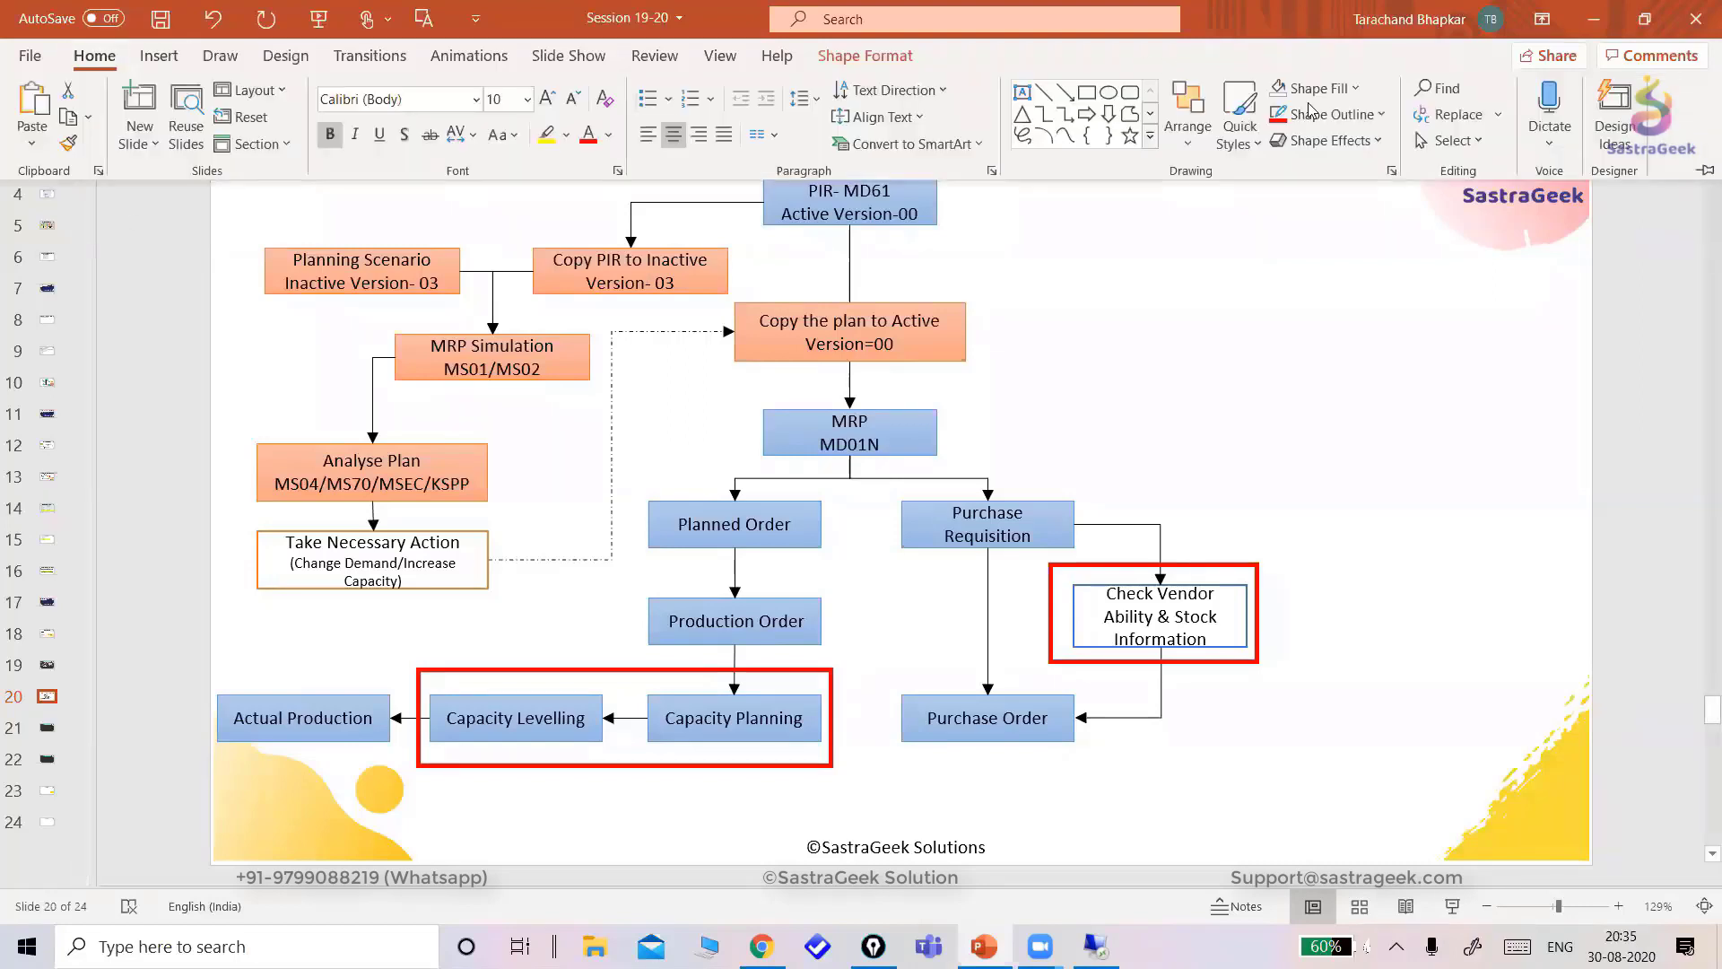
{"action": "left_click", "coordinate": [1254, 156]}
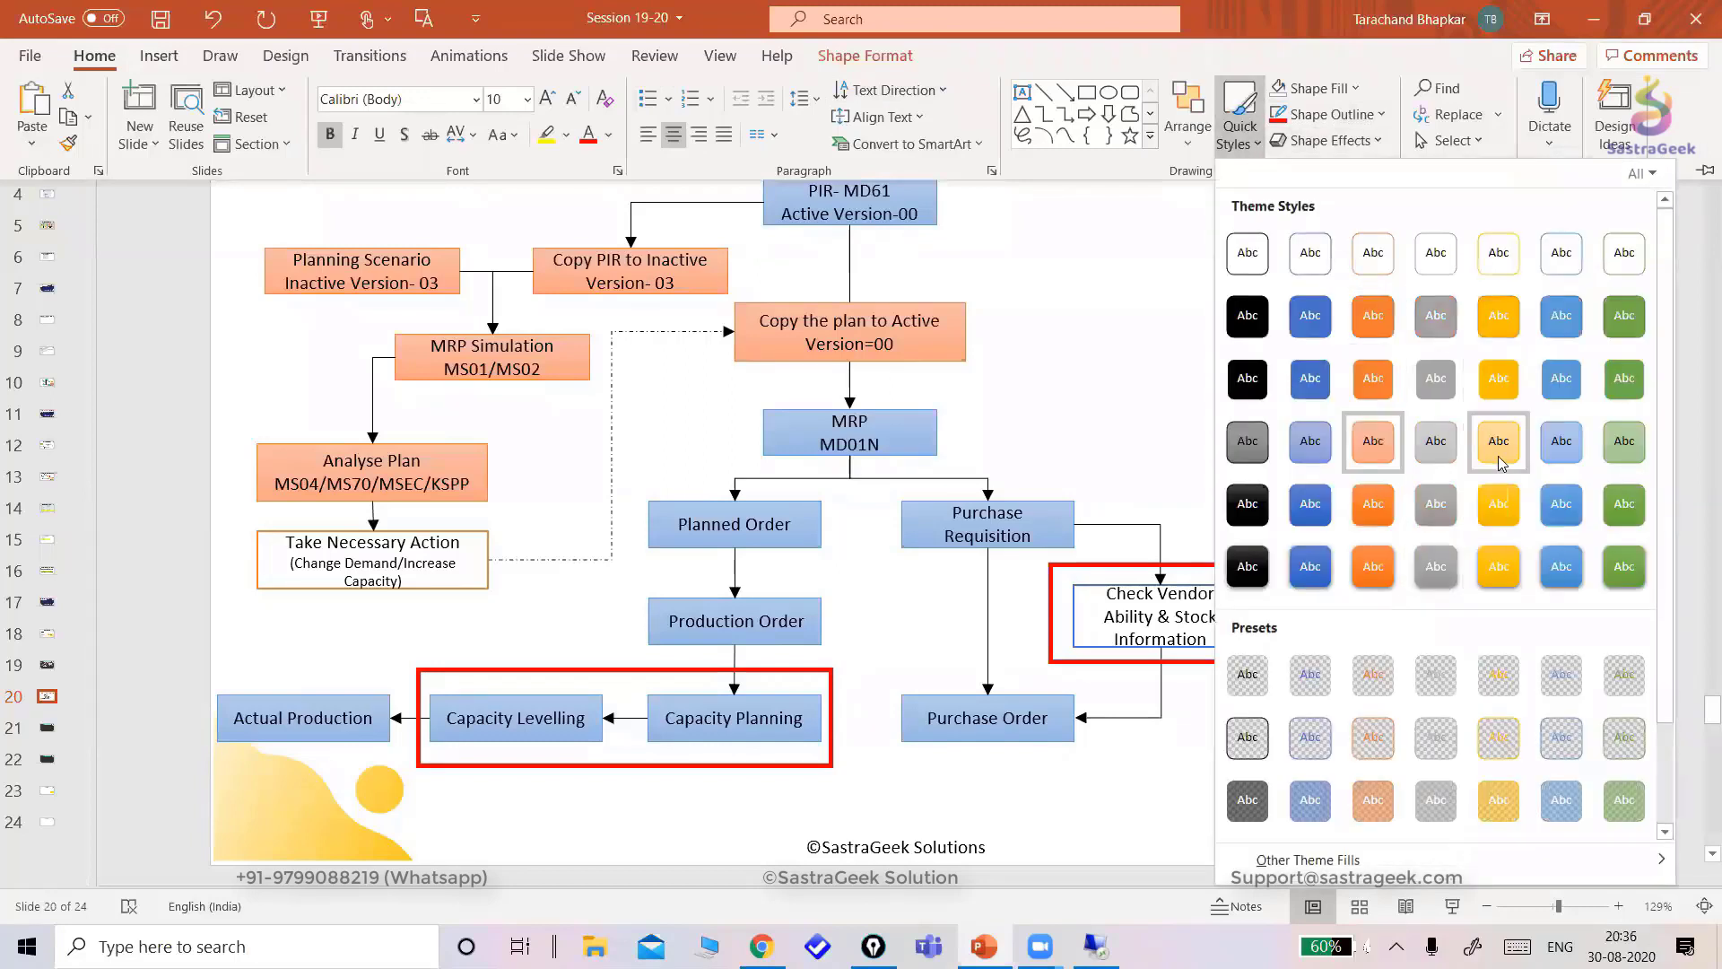
{"action": "left_click", "coordinate": [1493, 467]}
{"action": "left_click", "coordinate": [1291, 421]}
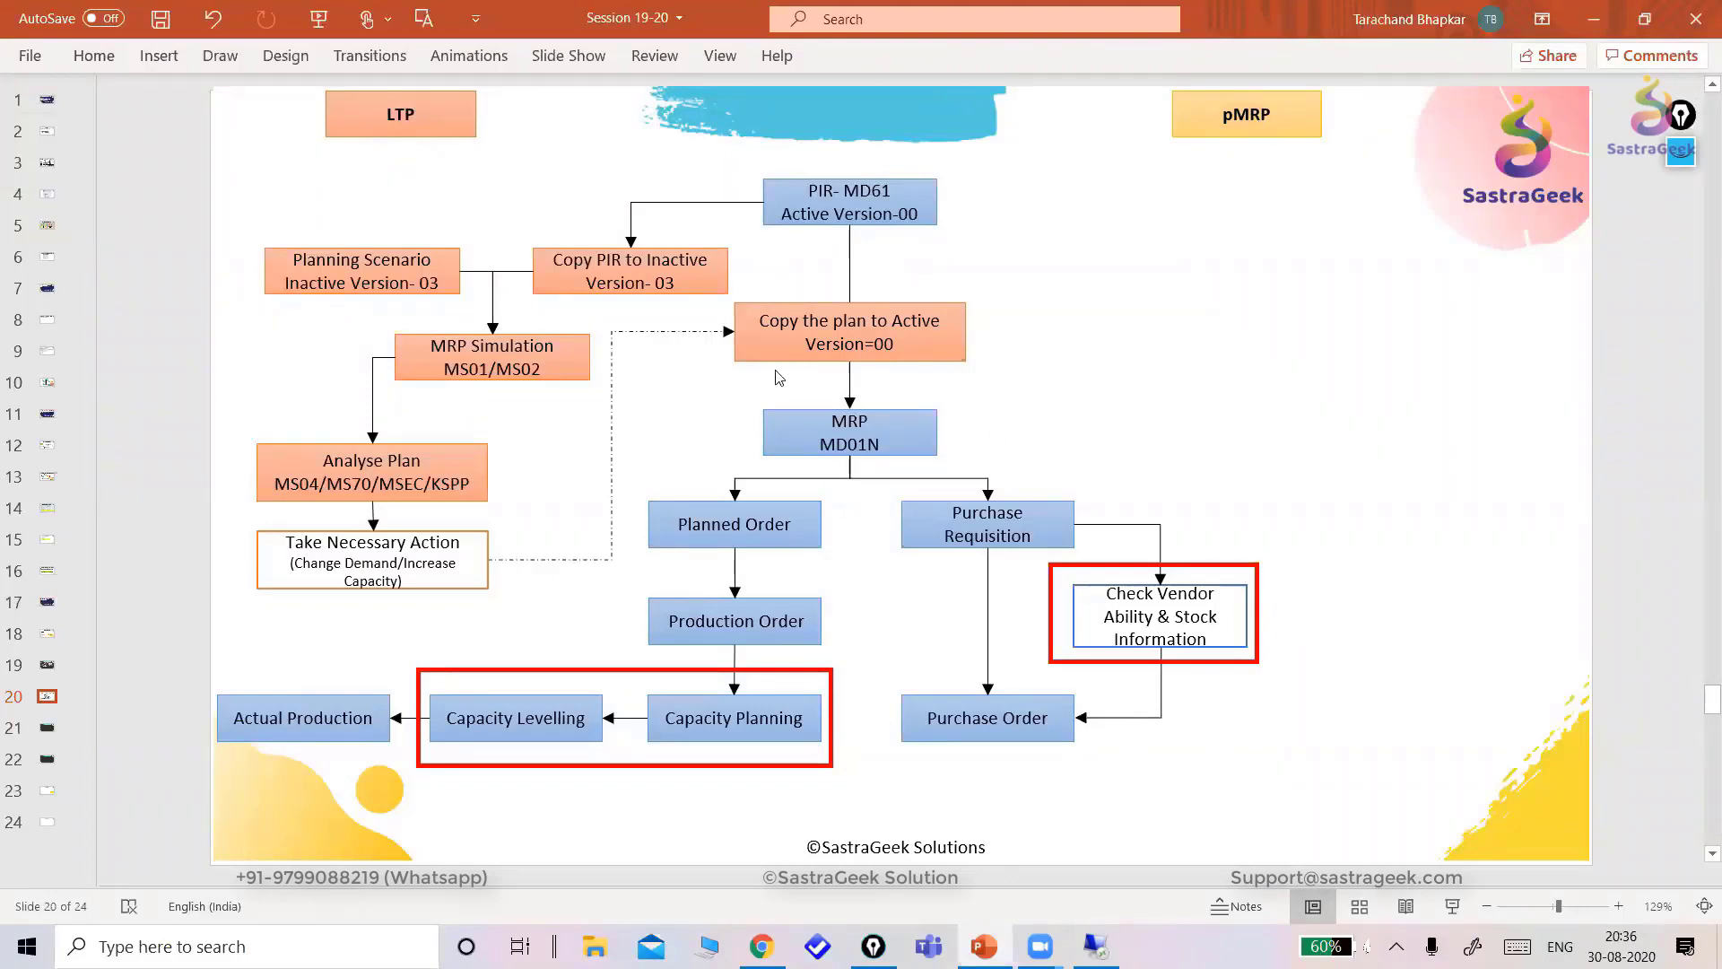
- Drag the Analyse Plan box slightly up and nudge the MRP MD01N box up with the arrow key
{"action": "left_click", "coordinate": [558, 371]}
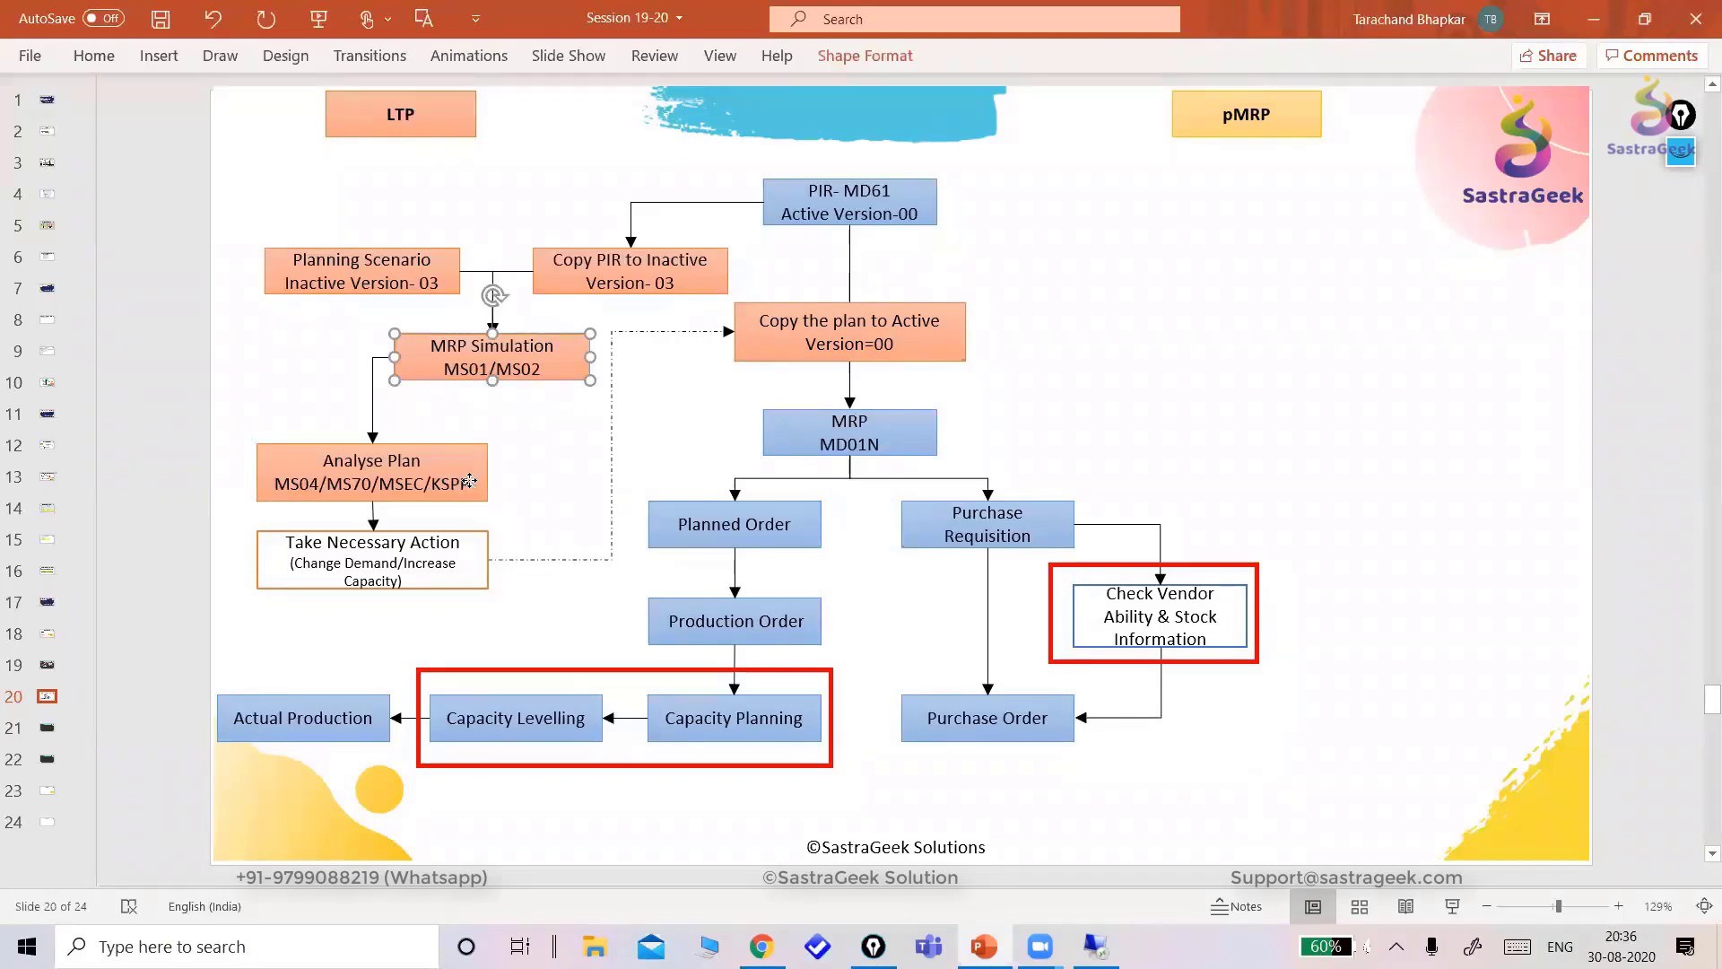
{"action": "left_click", "coordinate": [469, 482]}
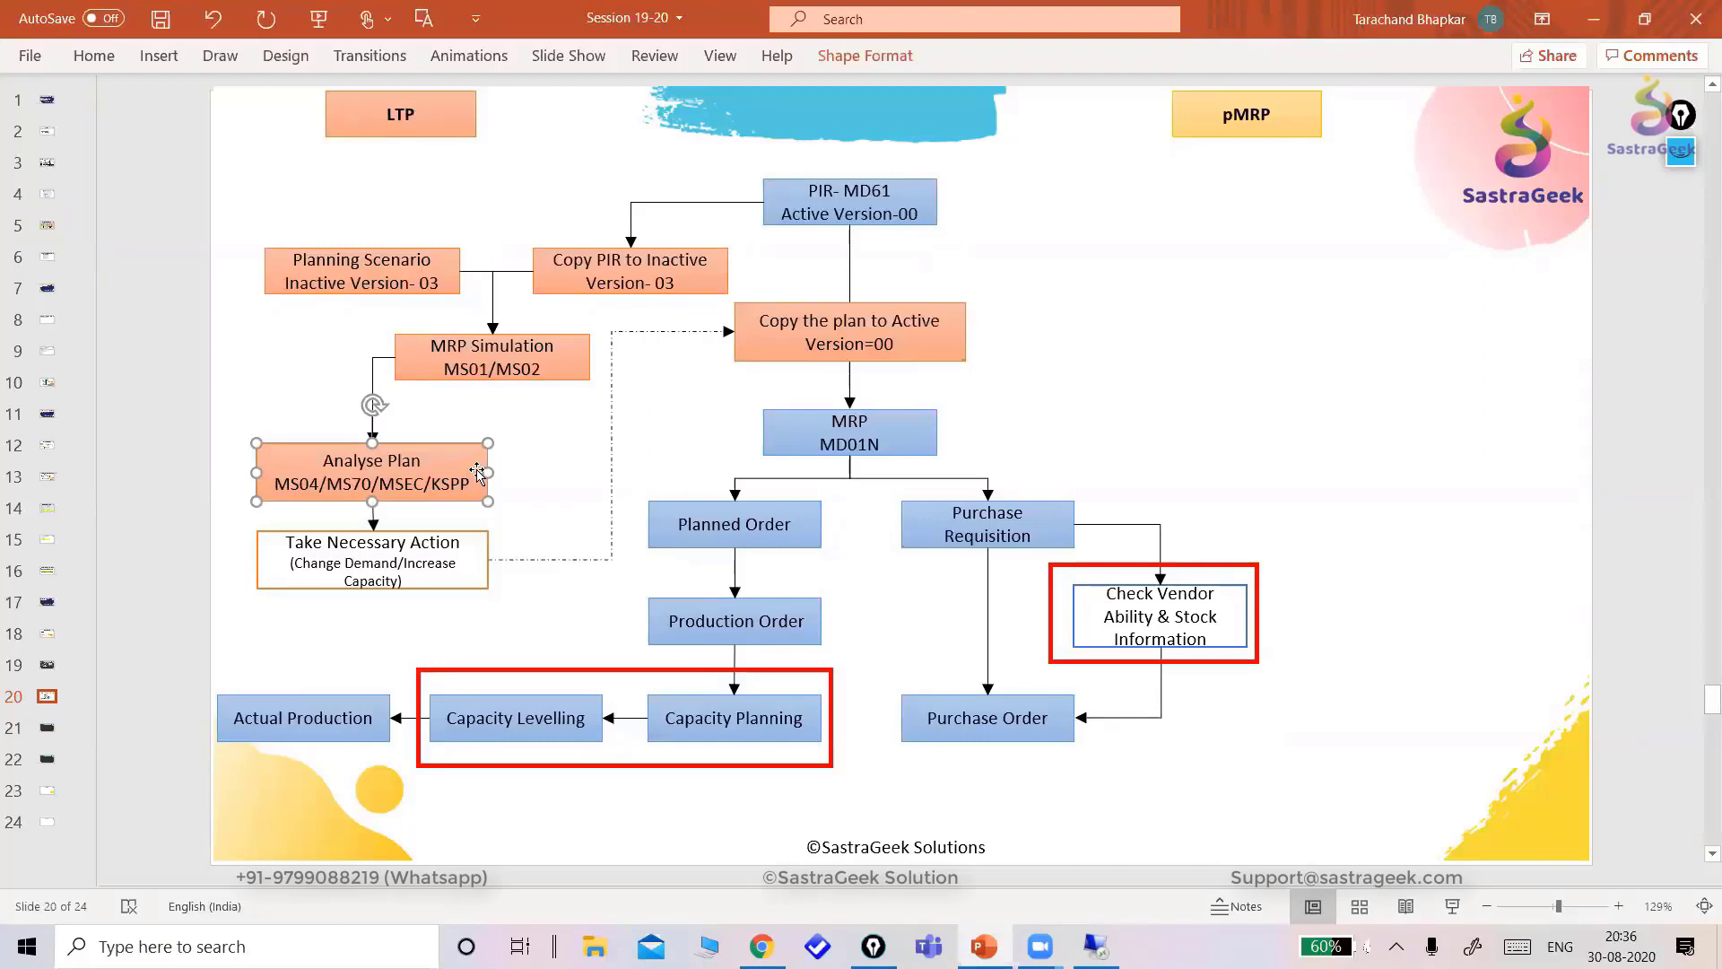
{"action": "left_click_drag", "start_coordinate": [469, 482], "coordinate": [473, 459]}
{"action": "left_click", "coordinate": [548, 478]}
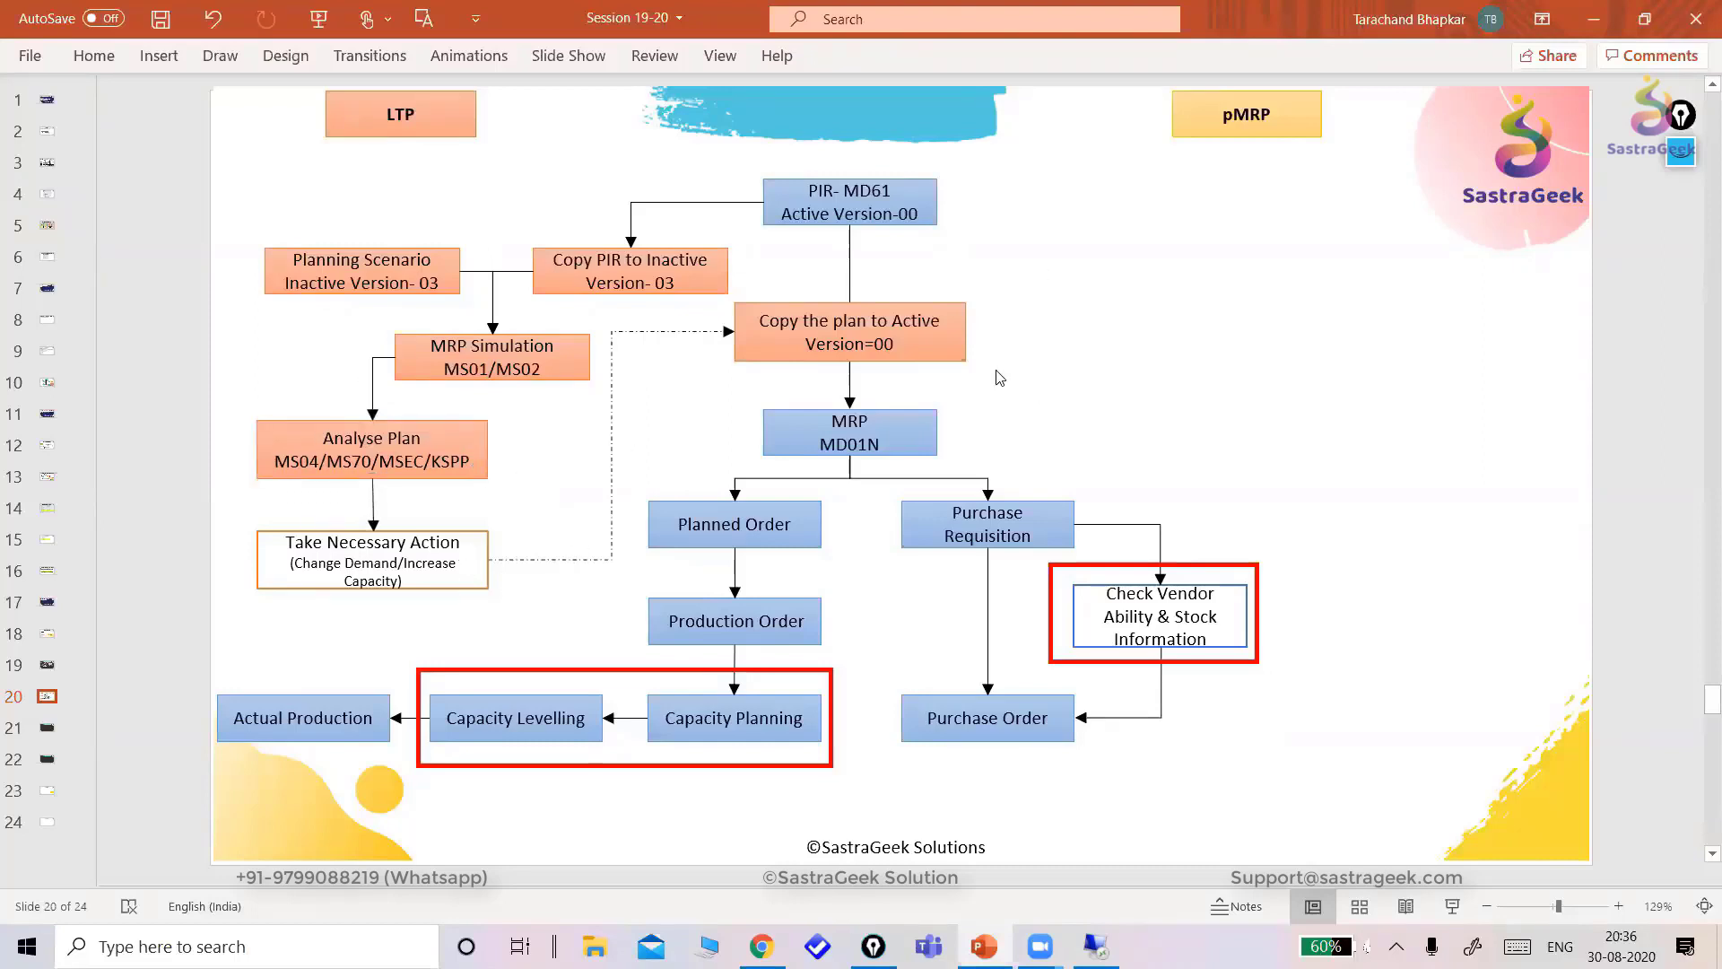
{"action": "left_click", "coordinate": [930, 435]}
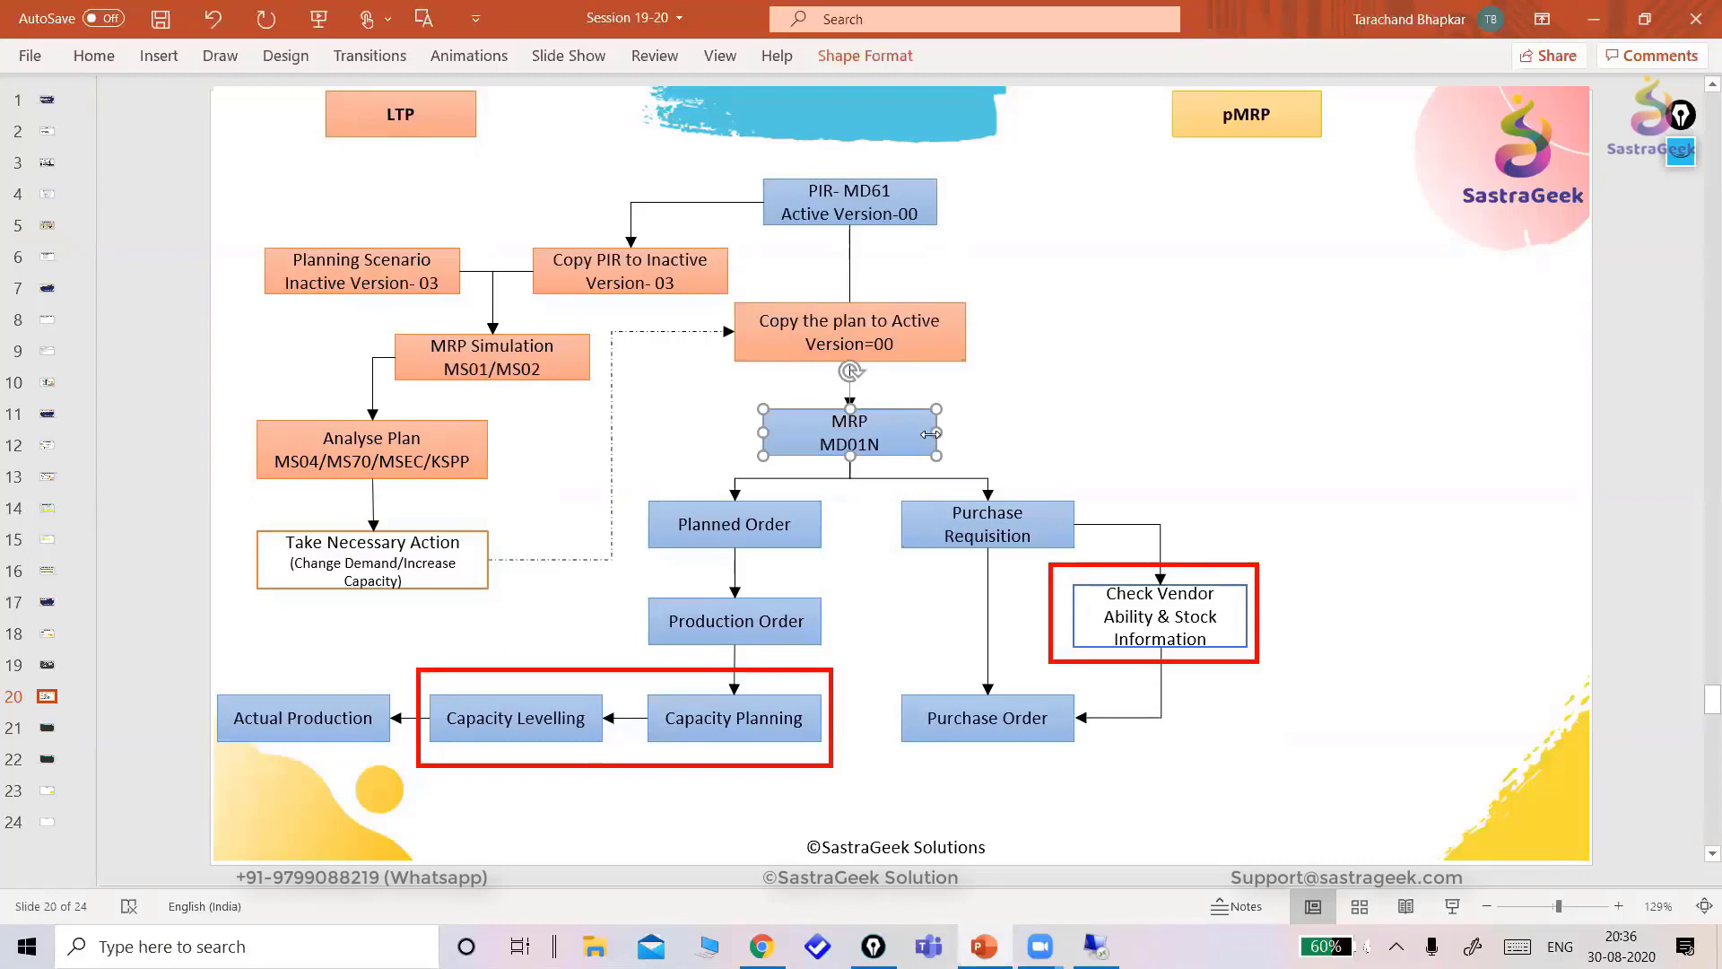
{"action": "key", "text": "Up"}
{"action": "left_click", "coordinate": [1213, 415]}
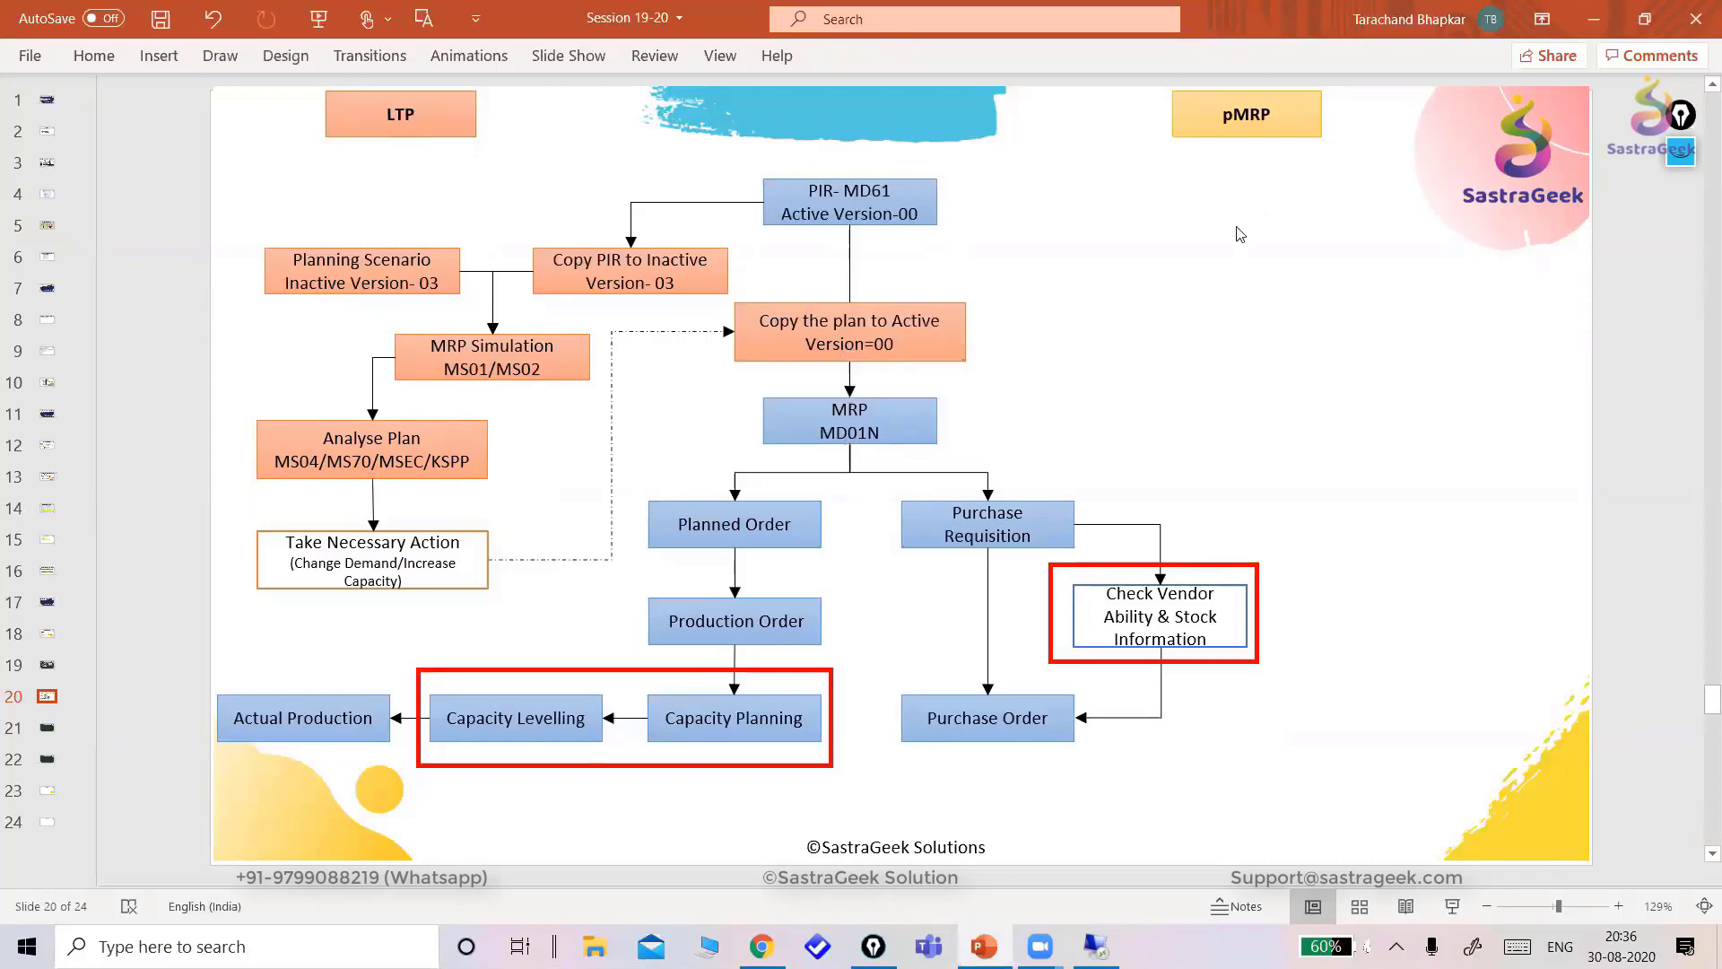
- Scroll the Drawing group's Shapes gallery and expand it to show Stars and Banners and Callouts
{"action": "left_click", "coordinate": [110, 63]}
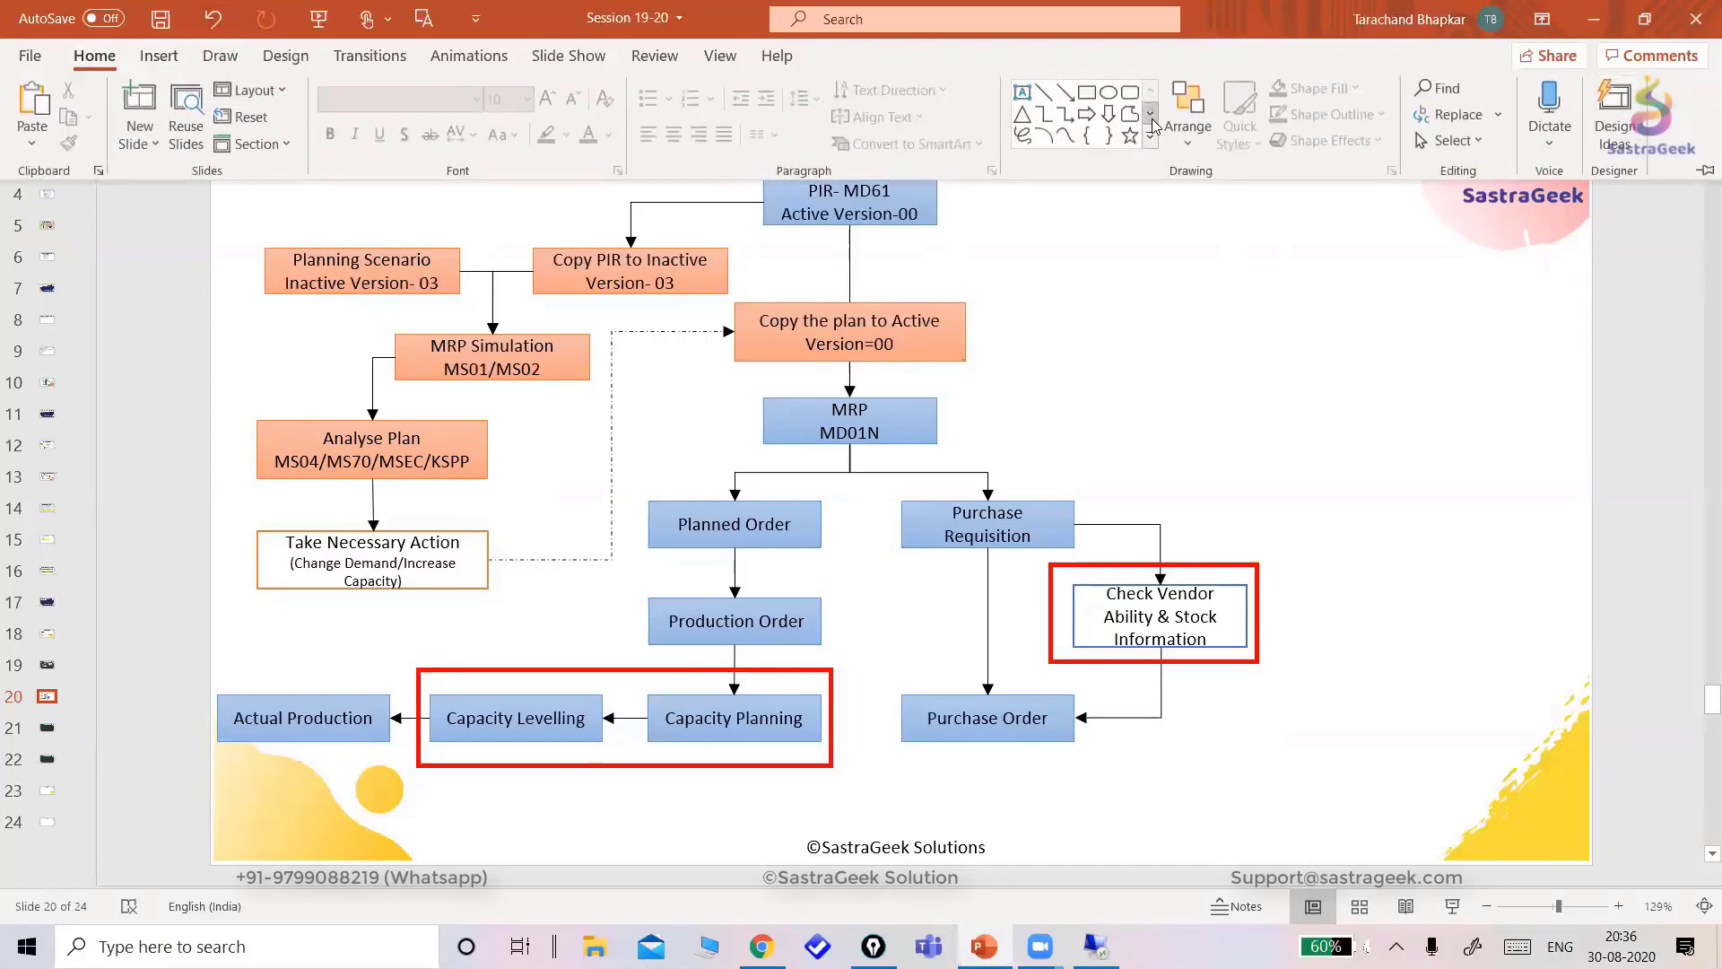
{"action": "left_click", "coordinate": [1150, 117]}
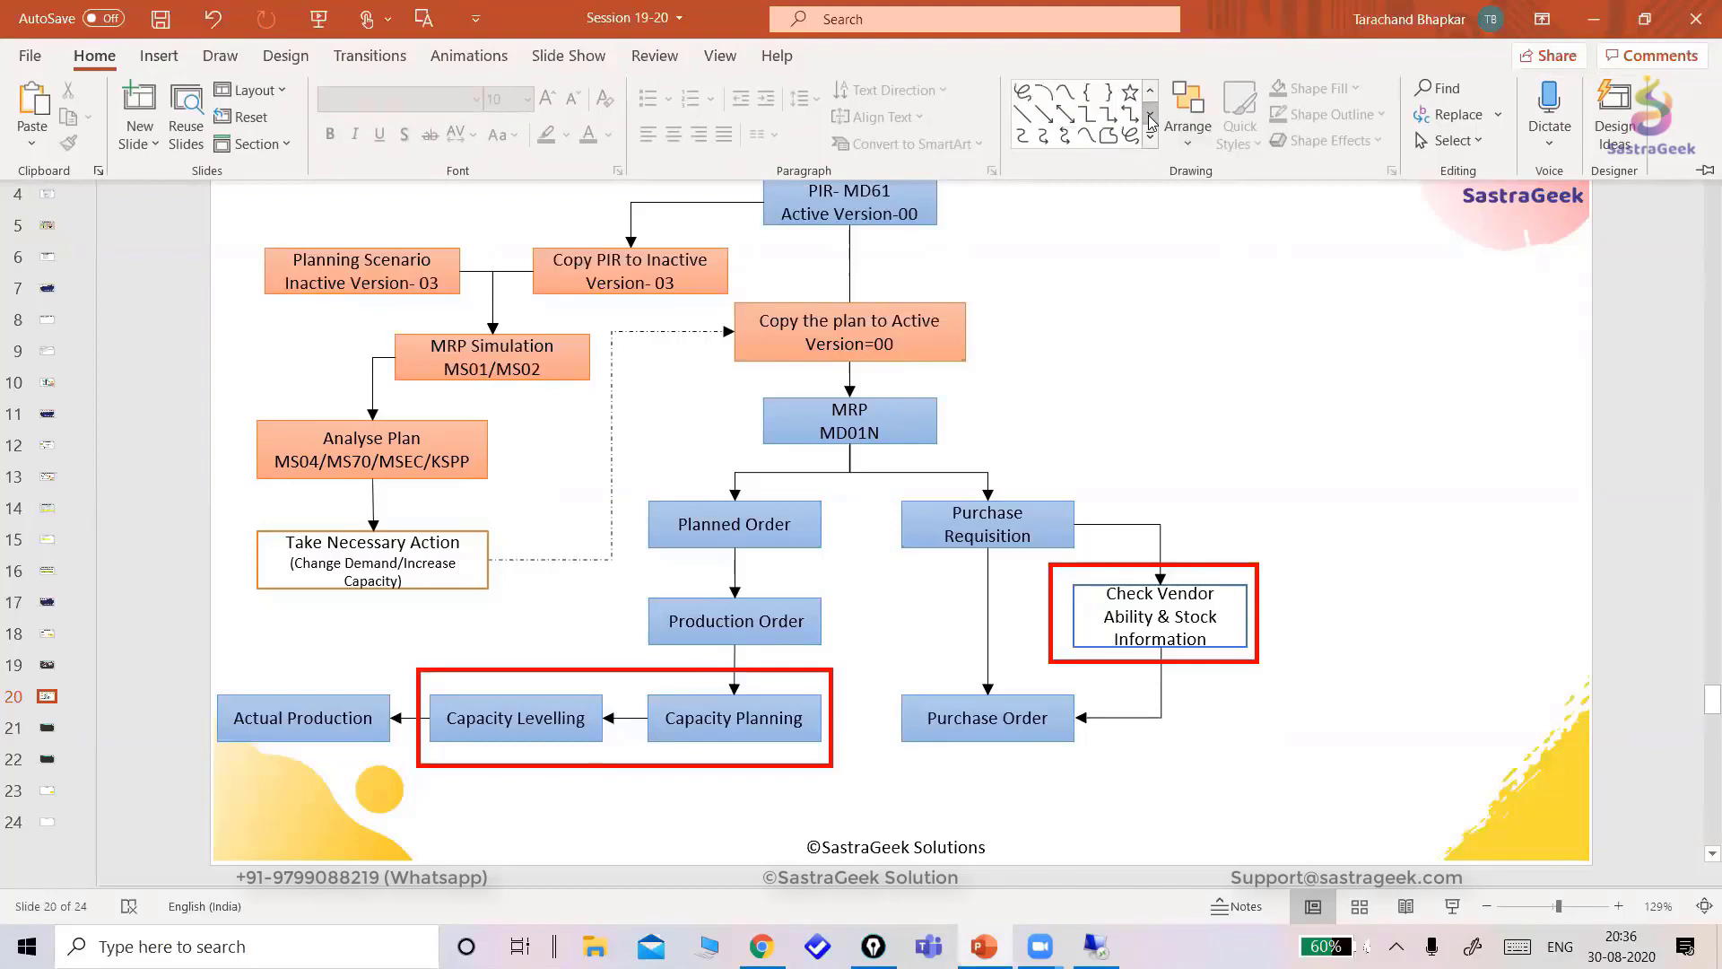
{"action": "left_click", "coordinate": [1150, 117]}
{"action": "left_click", "coordinate": [1150, 117]}
{"action": "left_click", "coordinate": [1150, 117]}
{"action": "left_click", "coordinate": [1150, 117]}
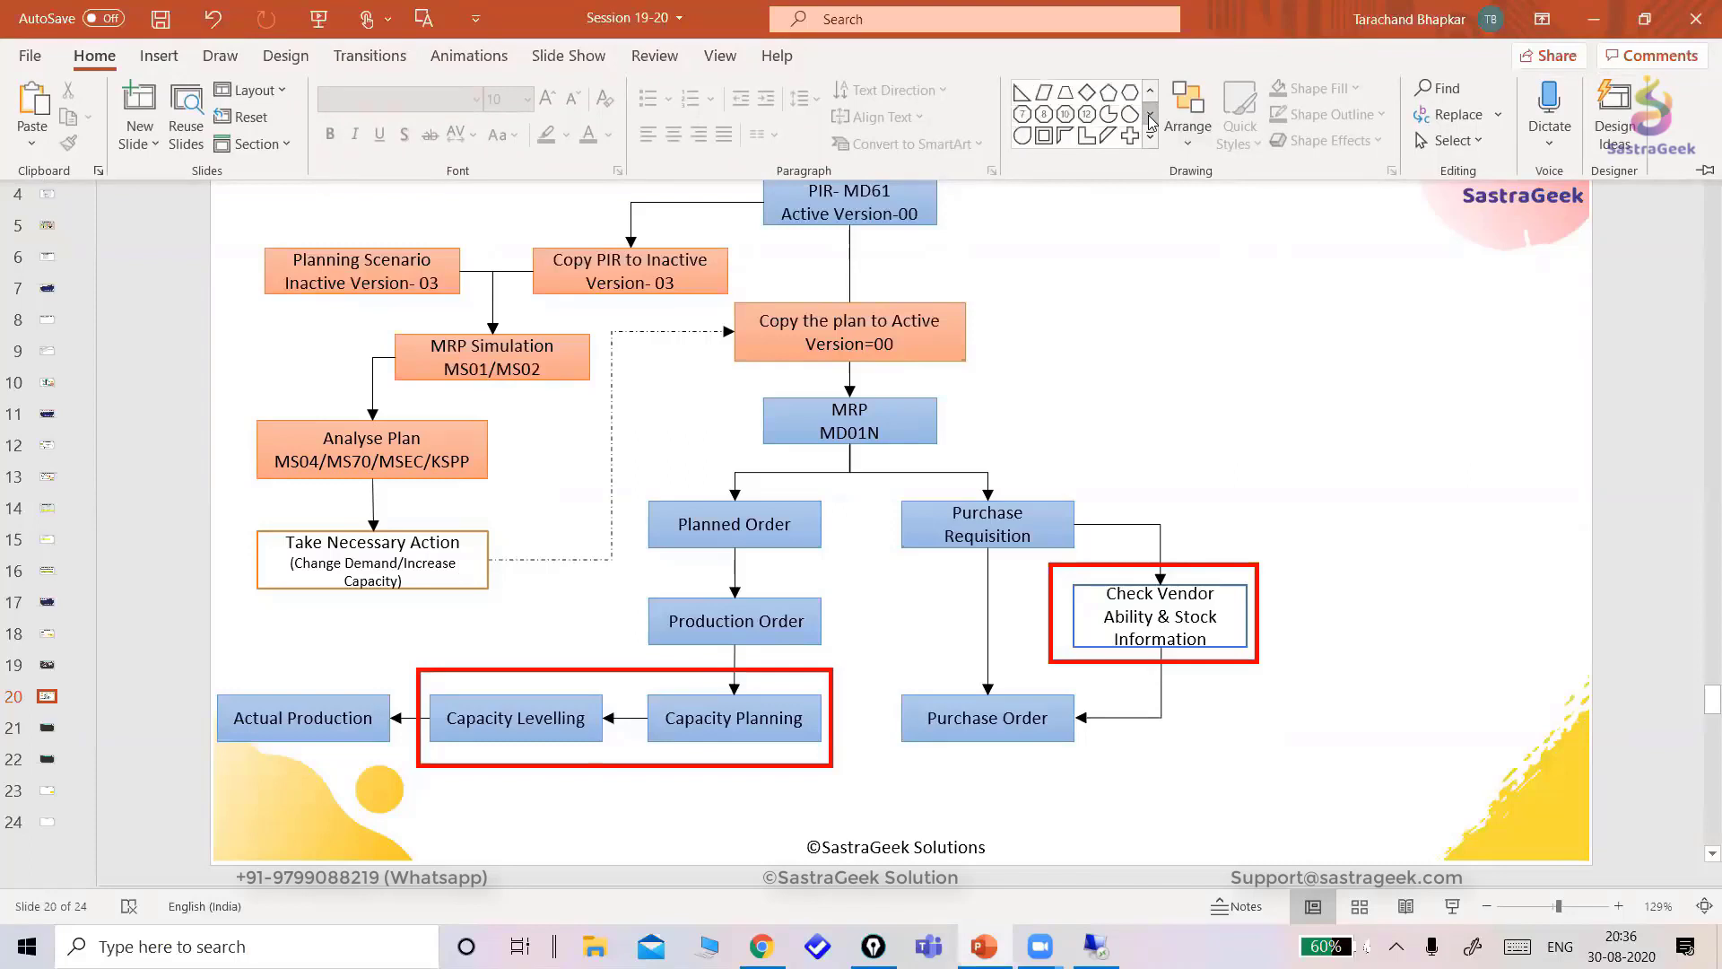
{"action": "left_click", "coordinate": [1150, 141]}
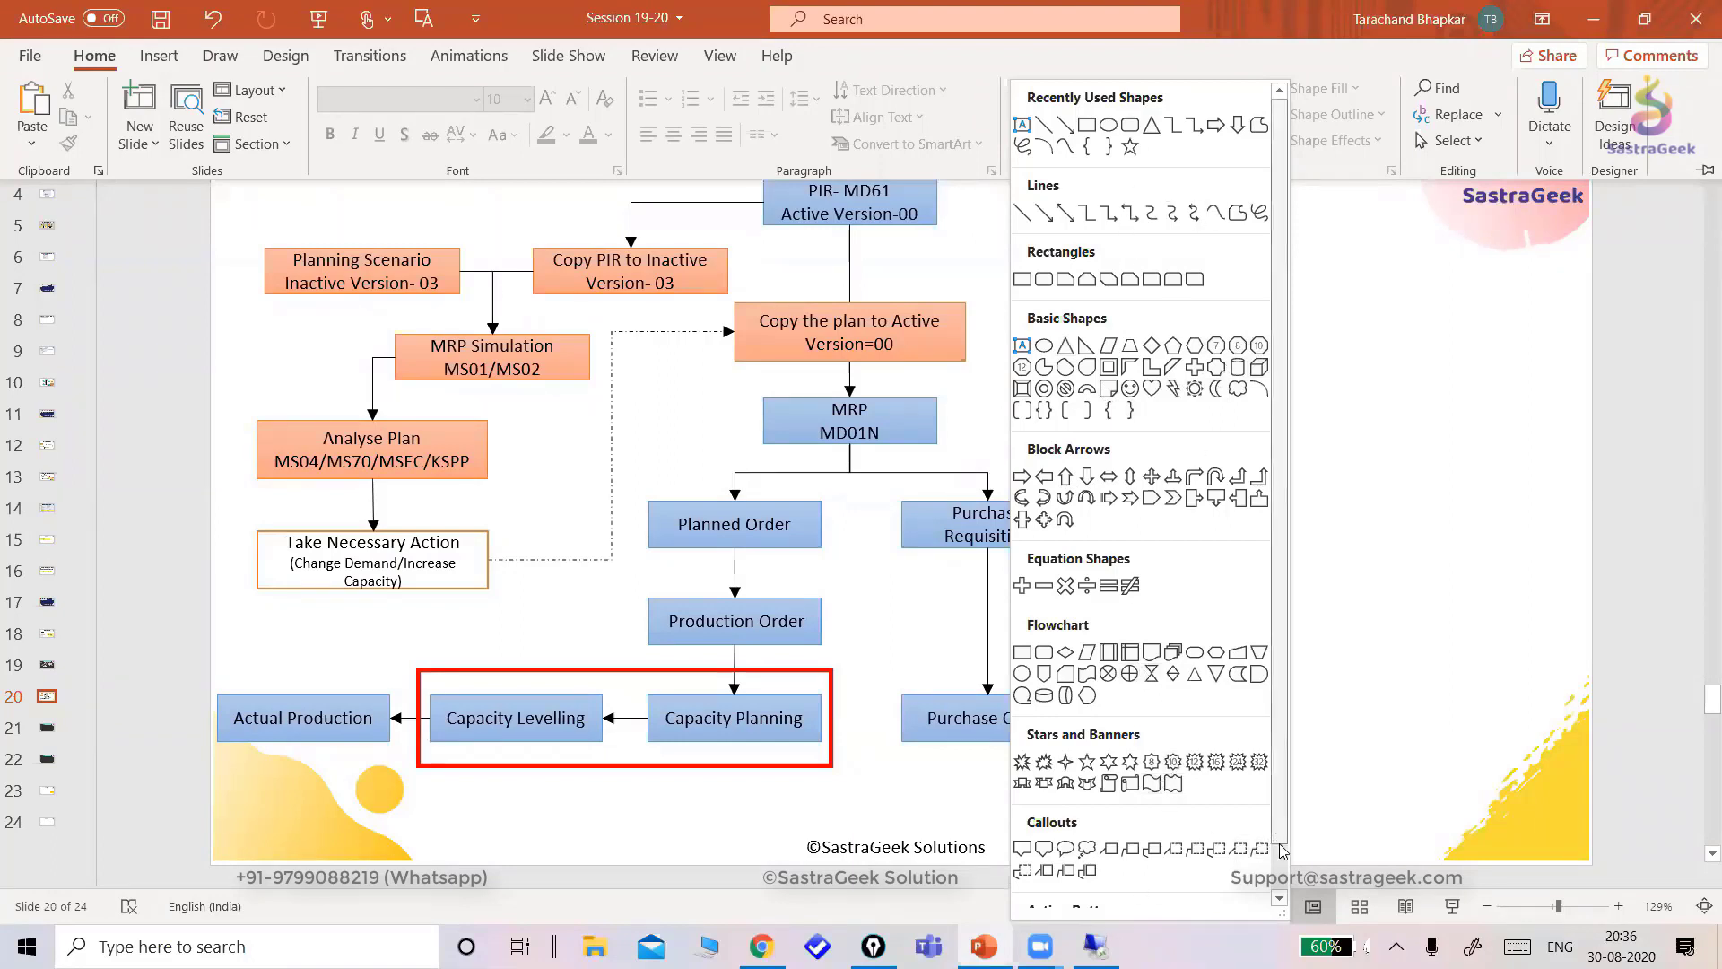
{"action": "left_click", "coordinate": [1280, 898]}
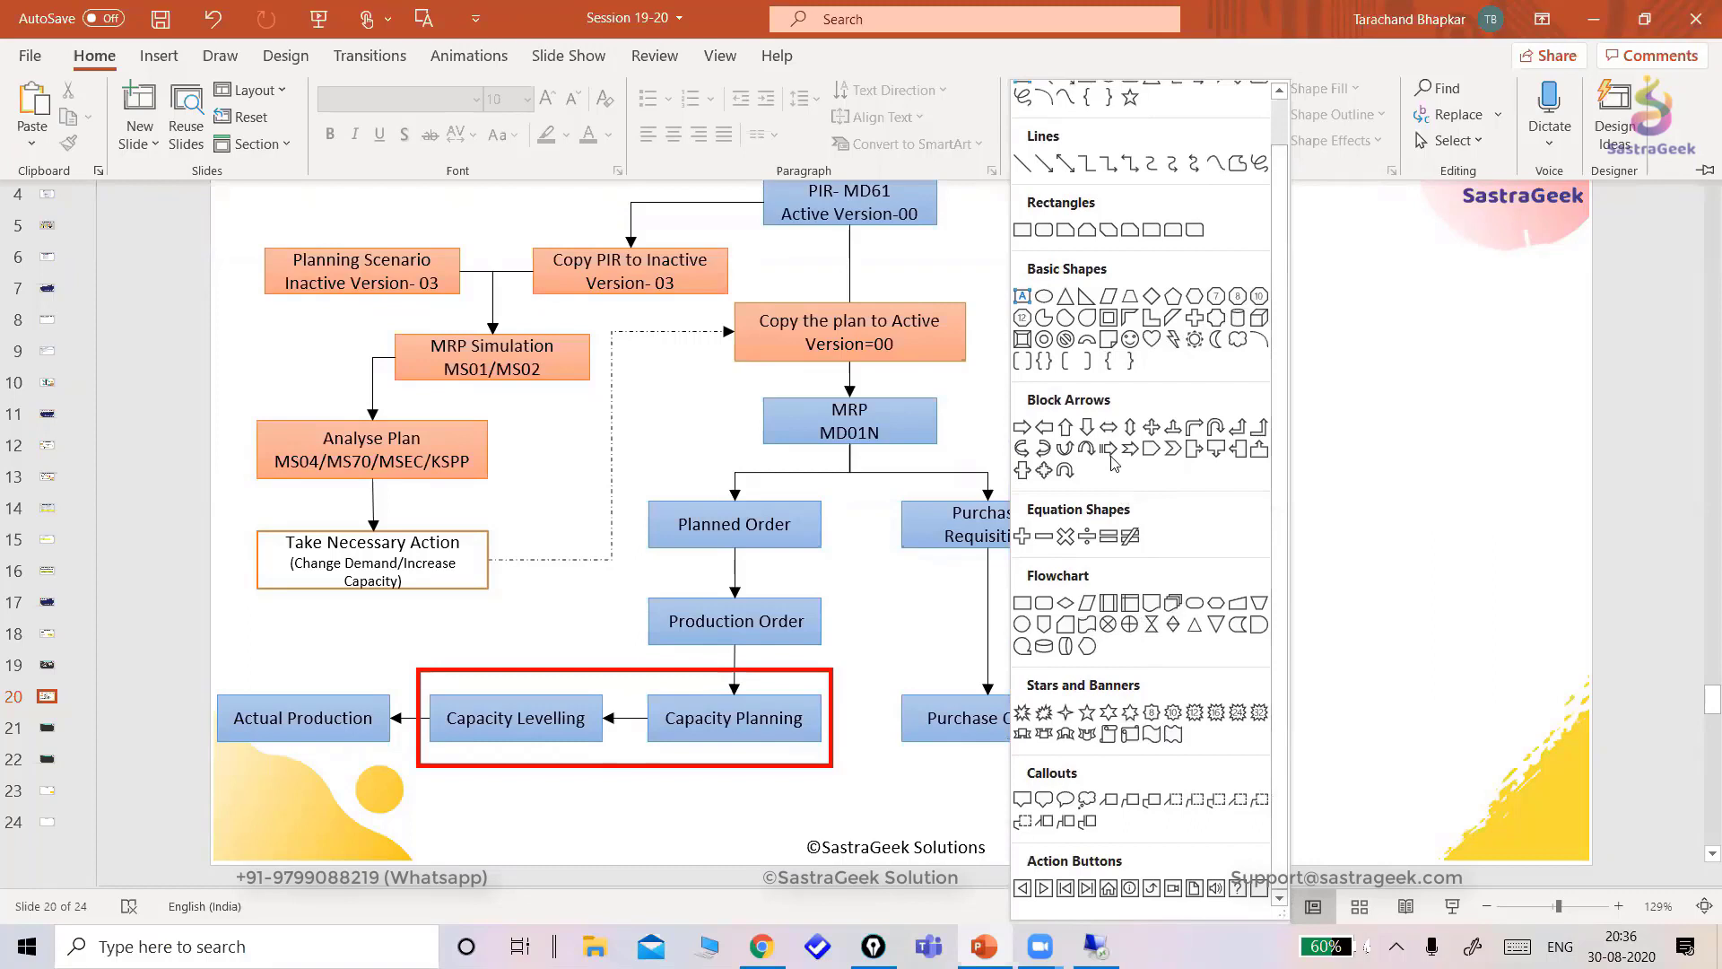
{"action": "scroll", "coordinate": [1194, 215], "scroll_direction": "up", "scroll_amount": 1}
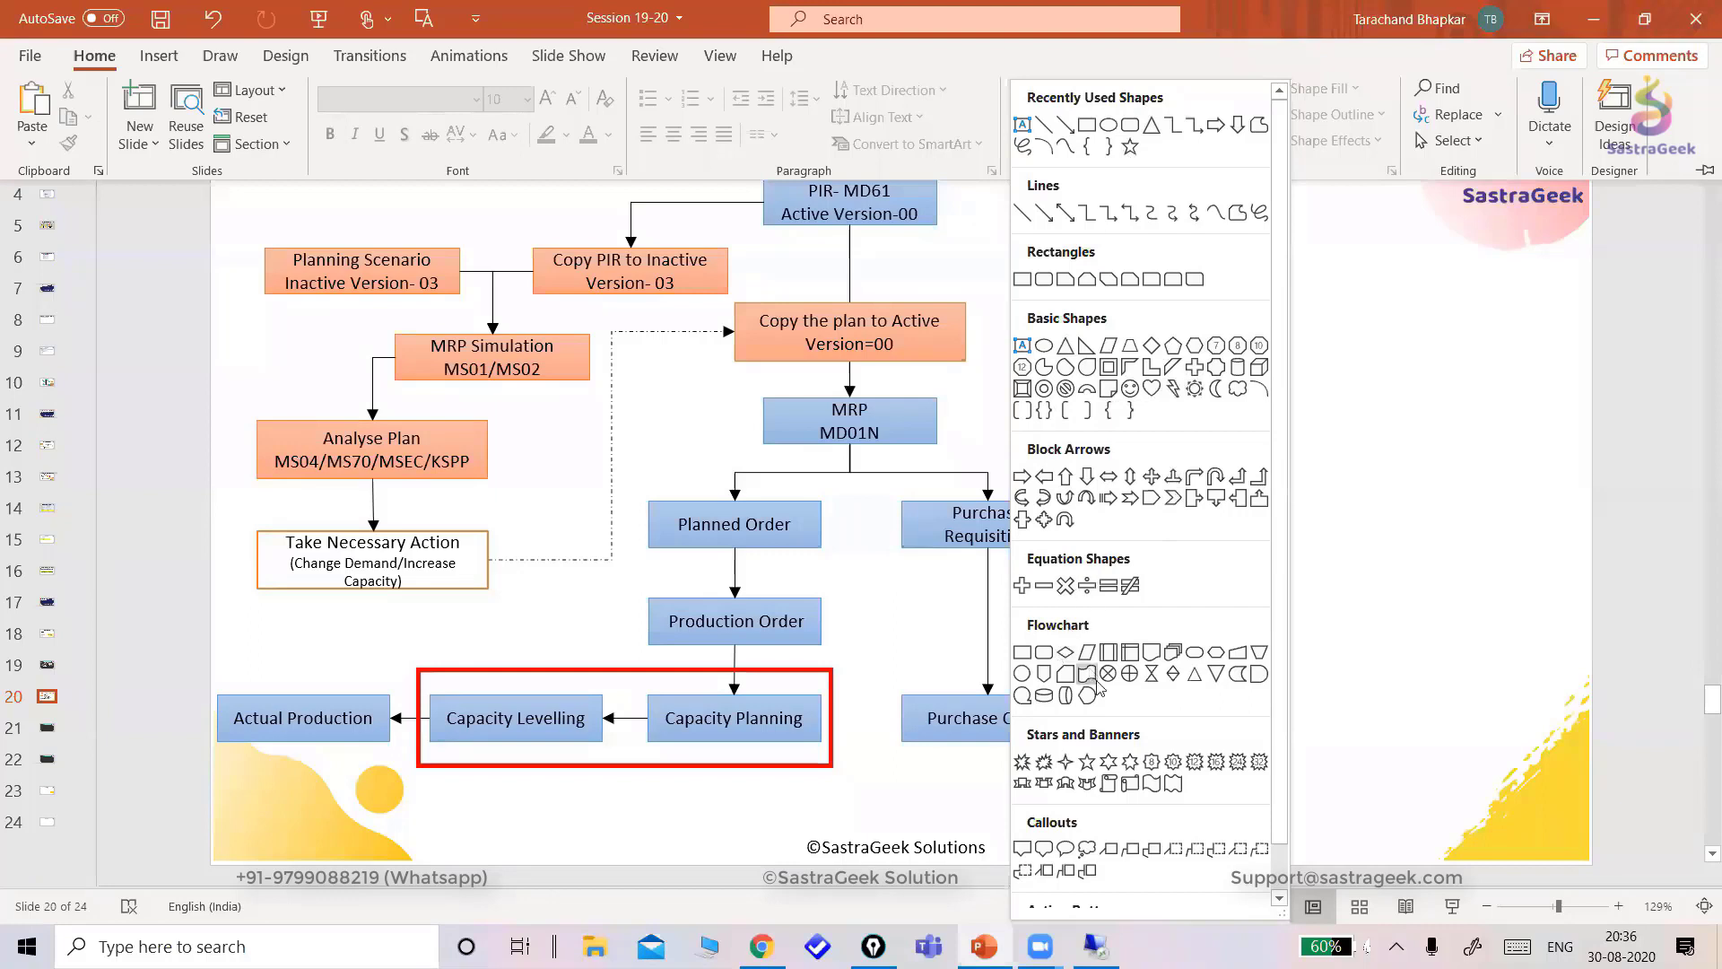
- Insert an 8-point explosion shape below pMRP, widen it, then delete it
{"action": "left_click", "coordinate": [1023, 764]}
{"action": "left_click", "coordinate": [1120, 226]}
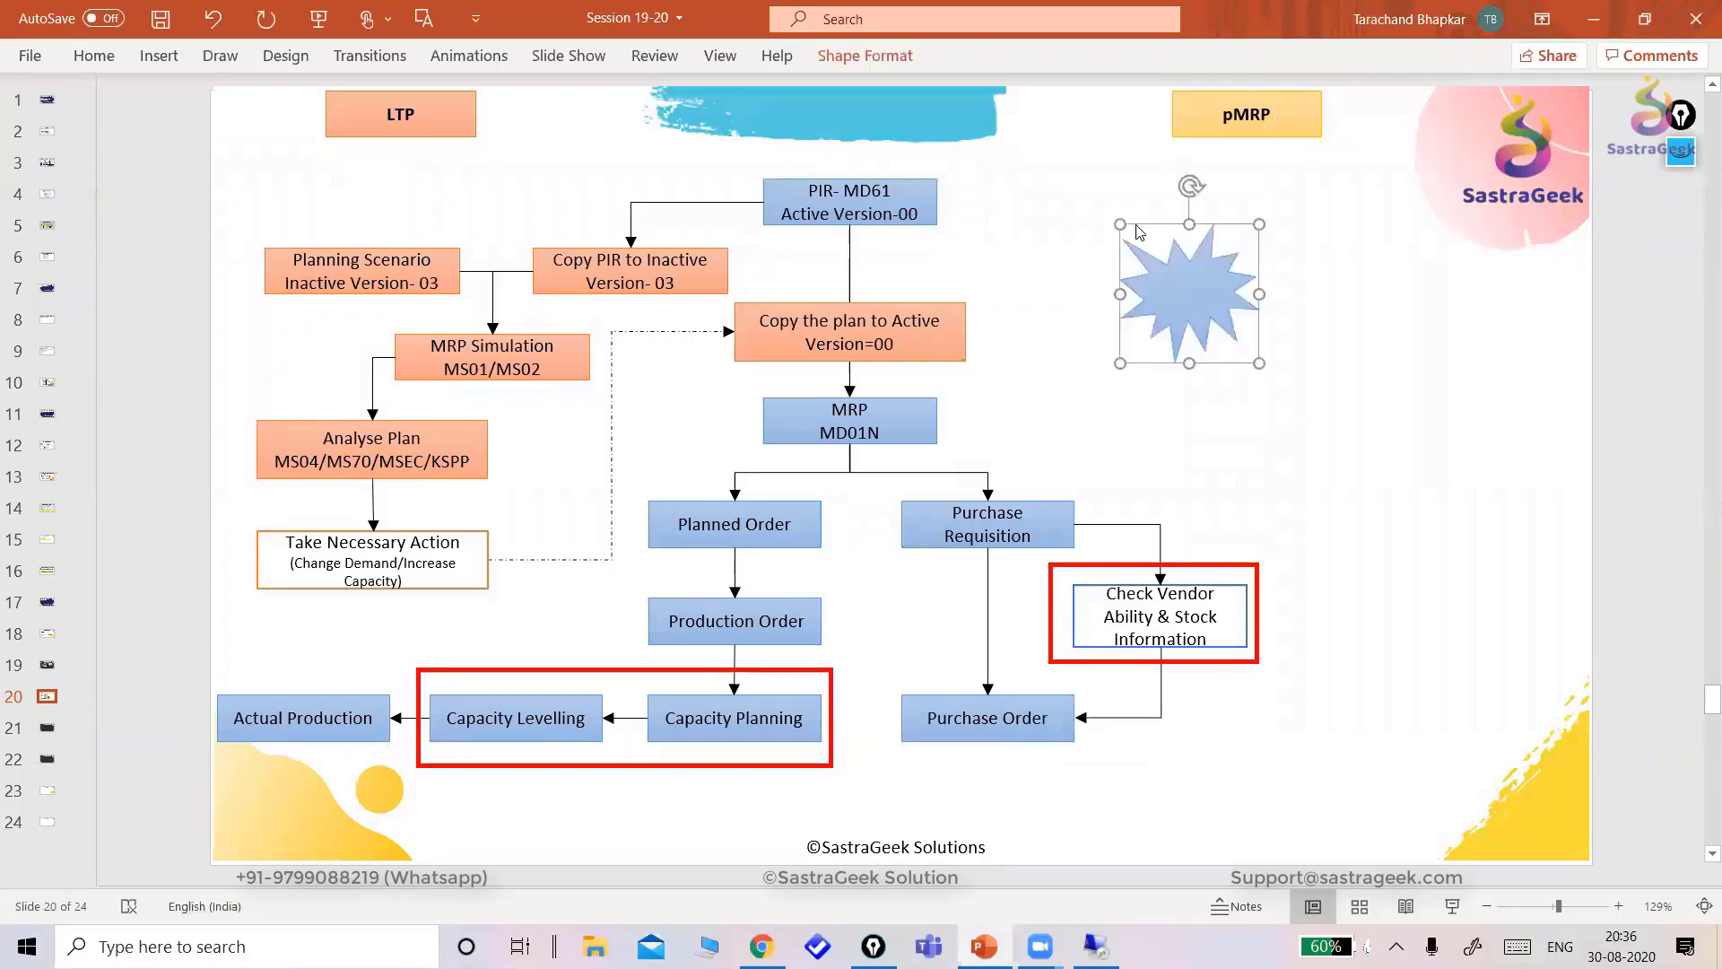
{"action": "left_click_drag", "start_coordinate": [1258, 294], "coordinate": [1435, 294]}
{"action": "left_click_drag", "start_coordinate": [1329, 292], "coordinate": [1310, 253]}
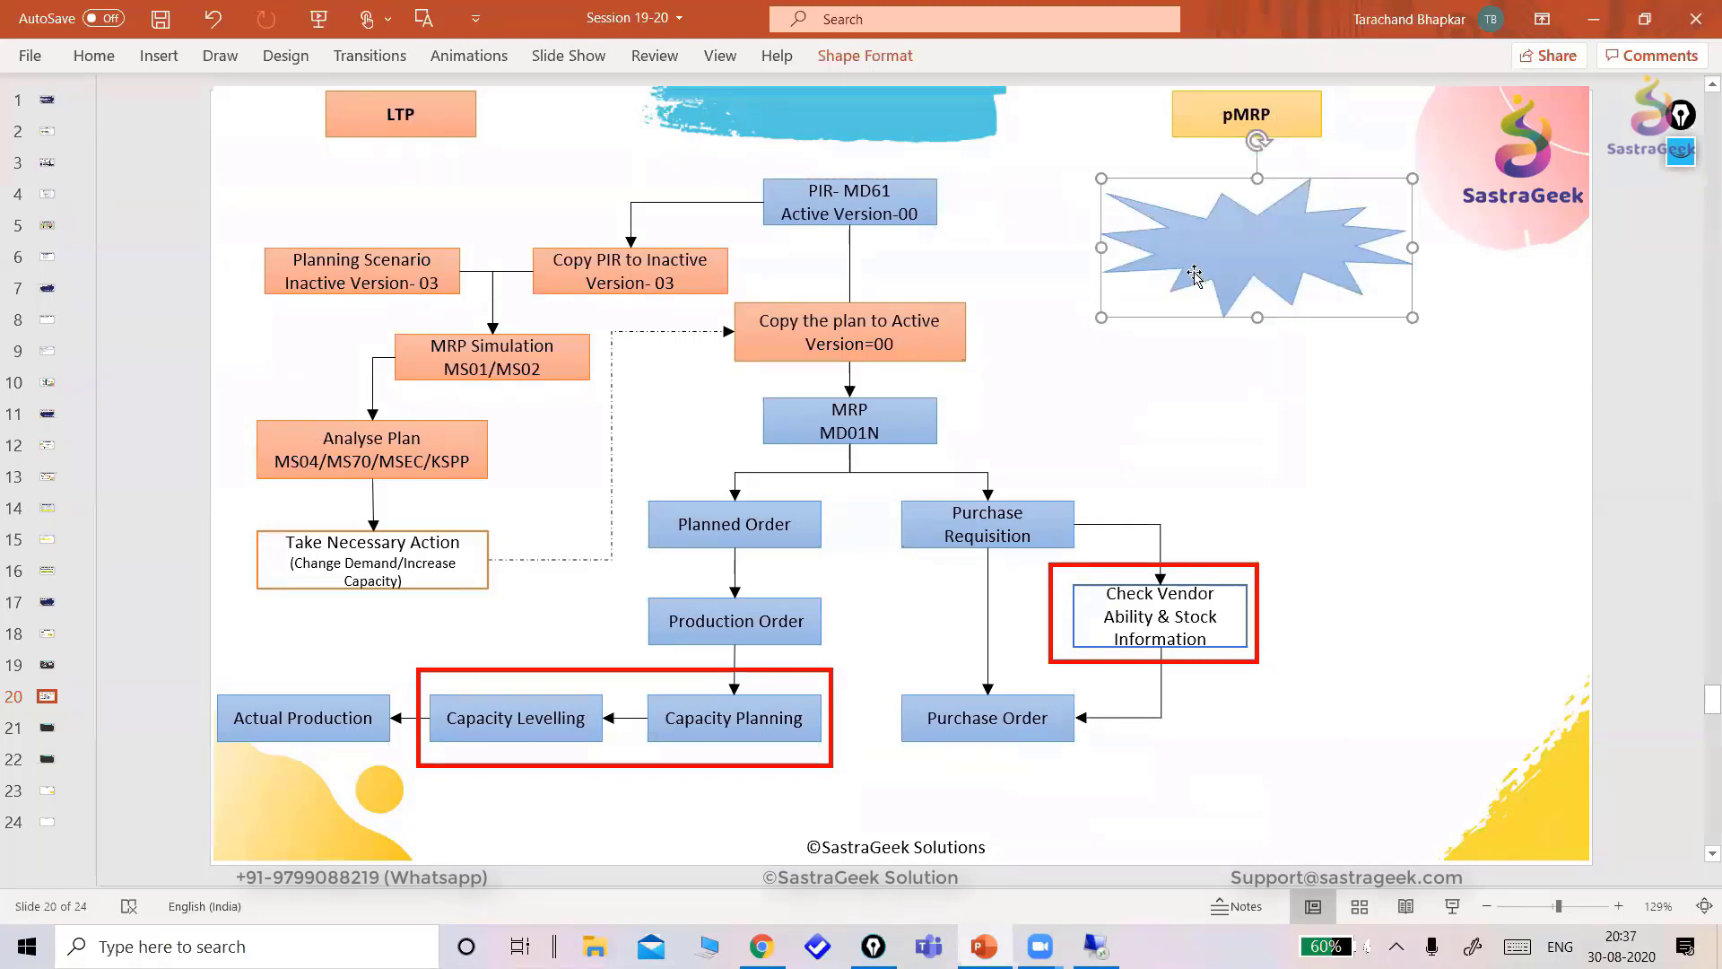
{"action": "key", "text": "Delete"}
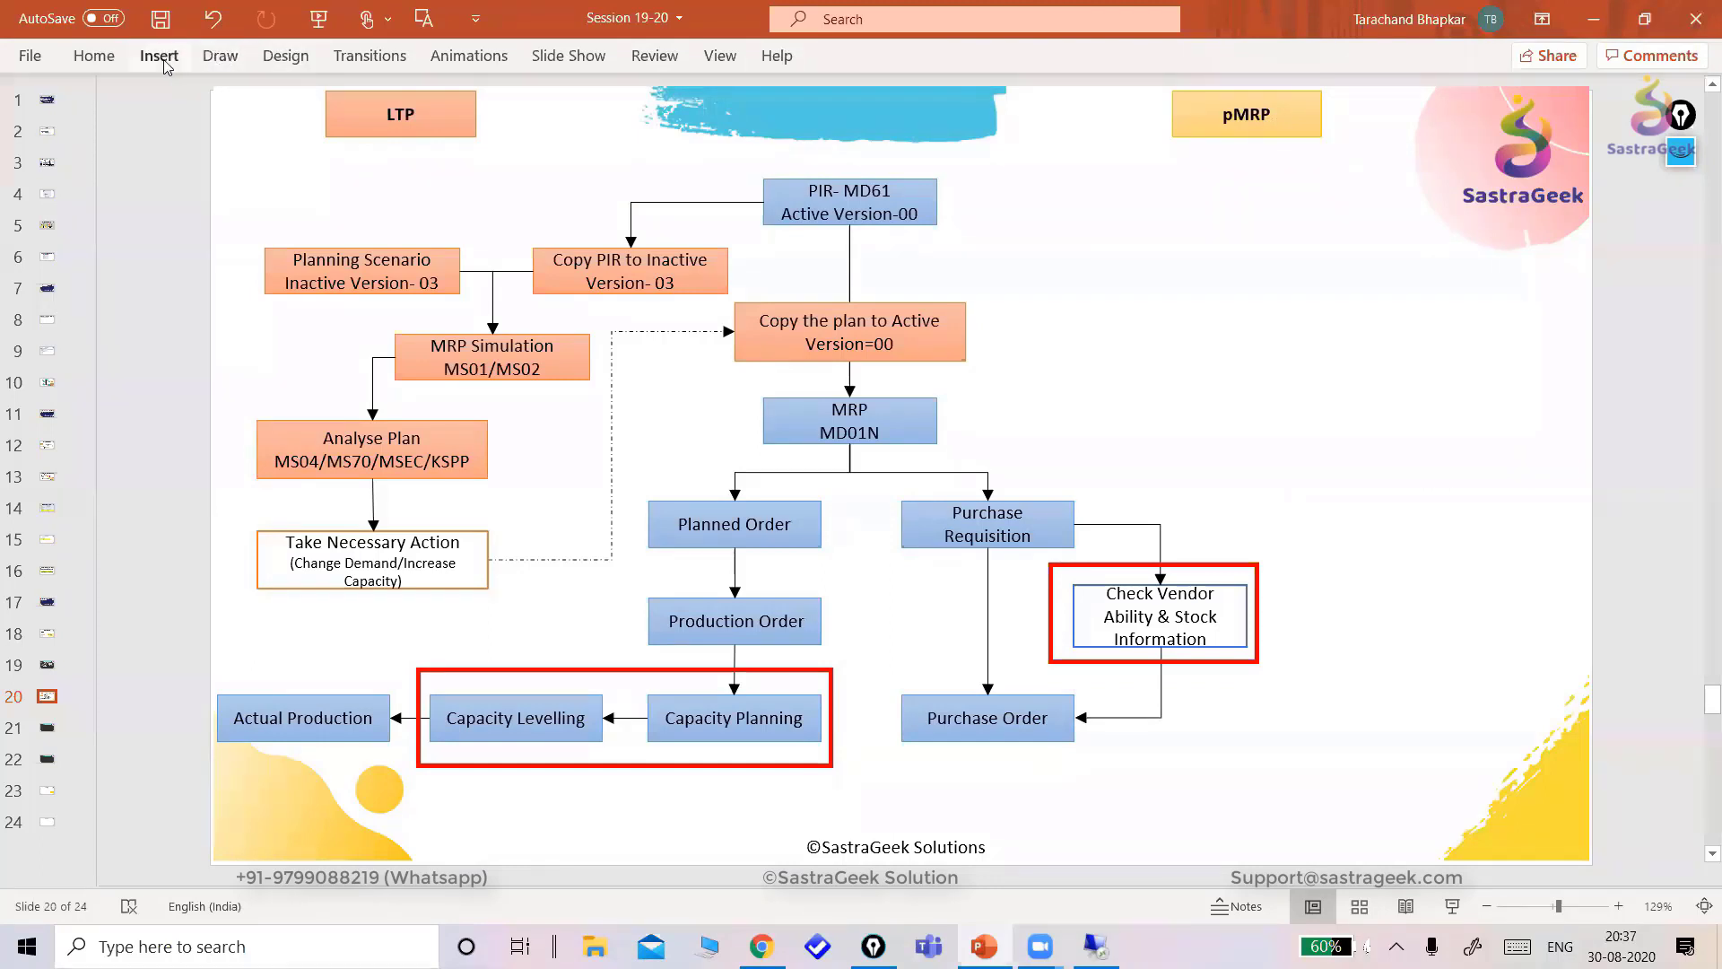
- Scroll through the Shapes gallery rows and pick the Rounded Rectangle shape
{"action": "left_click", "coordinate": [94, 56]}
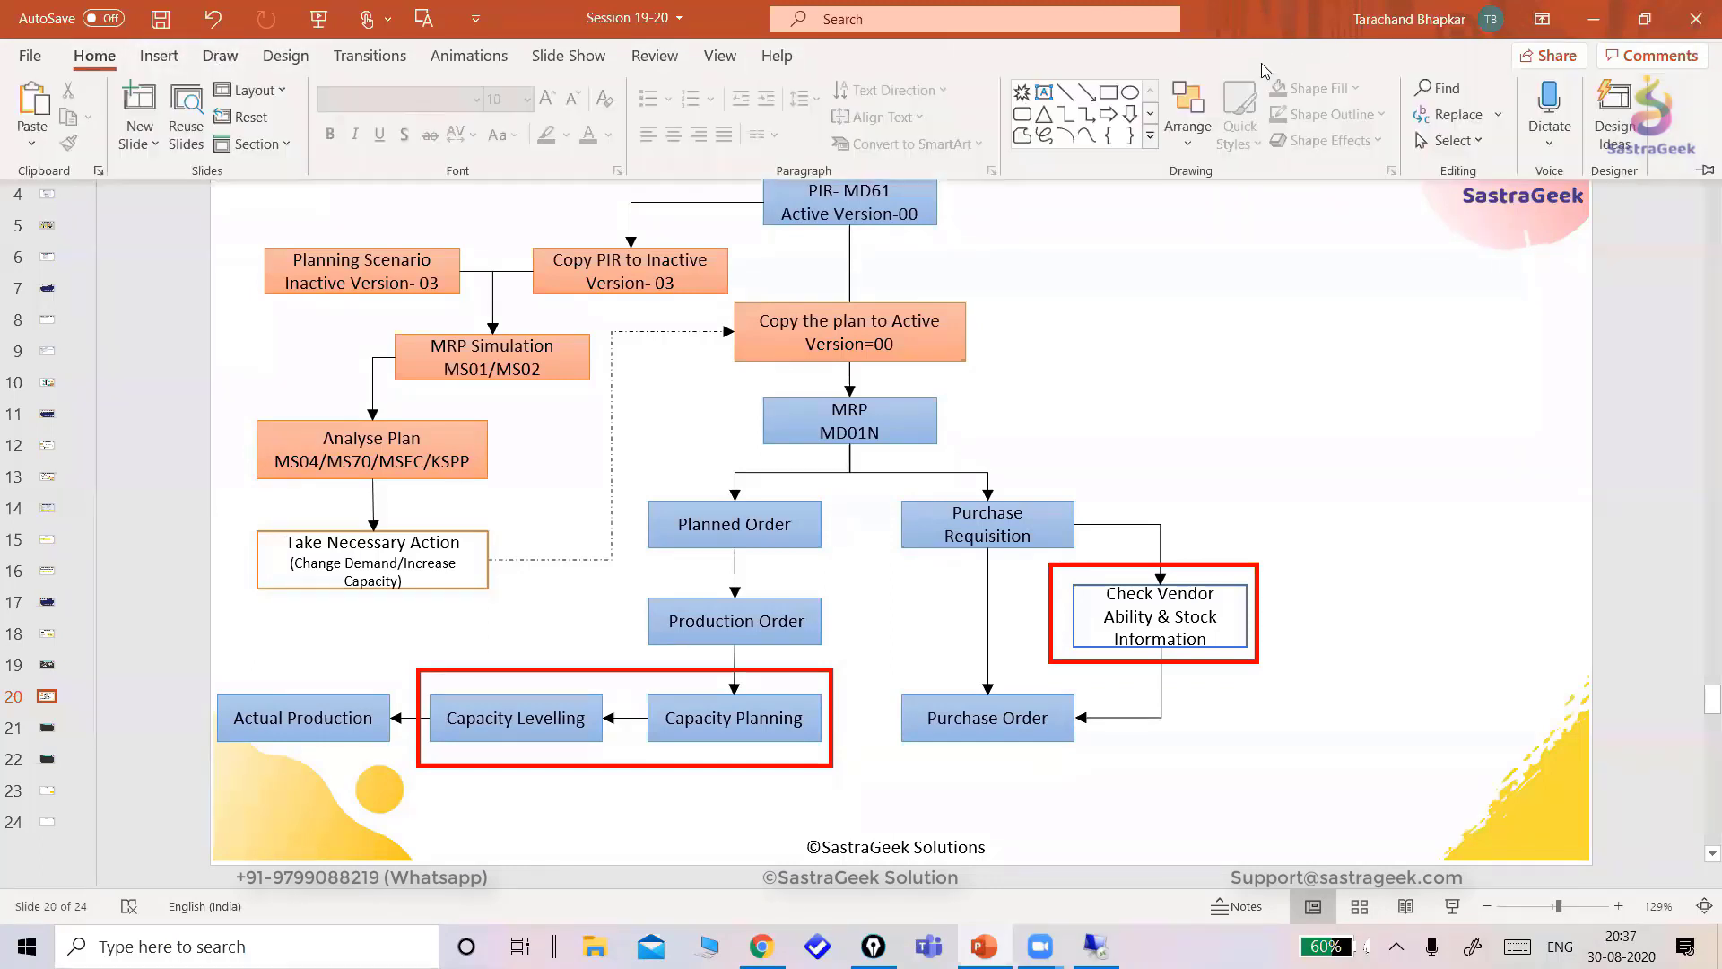
{"action": "left_click", "coordinate": [1150, 114]}
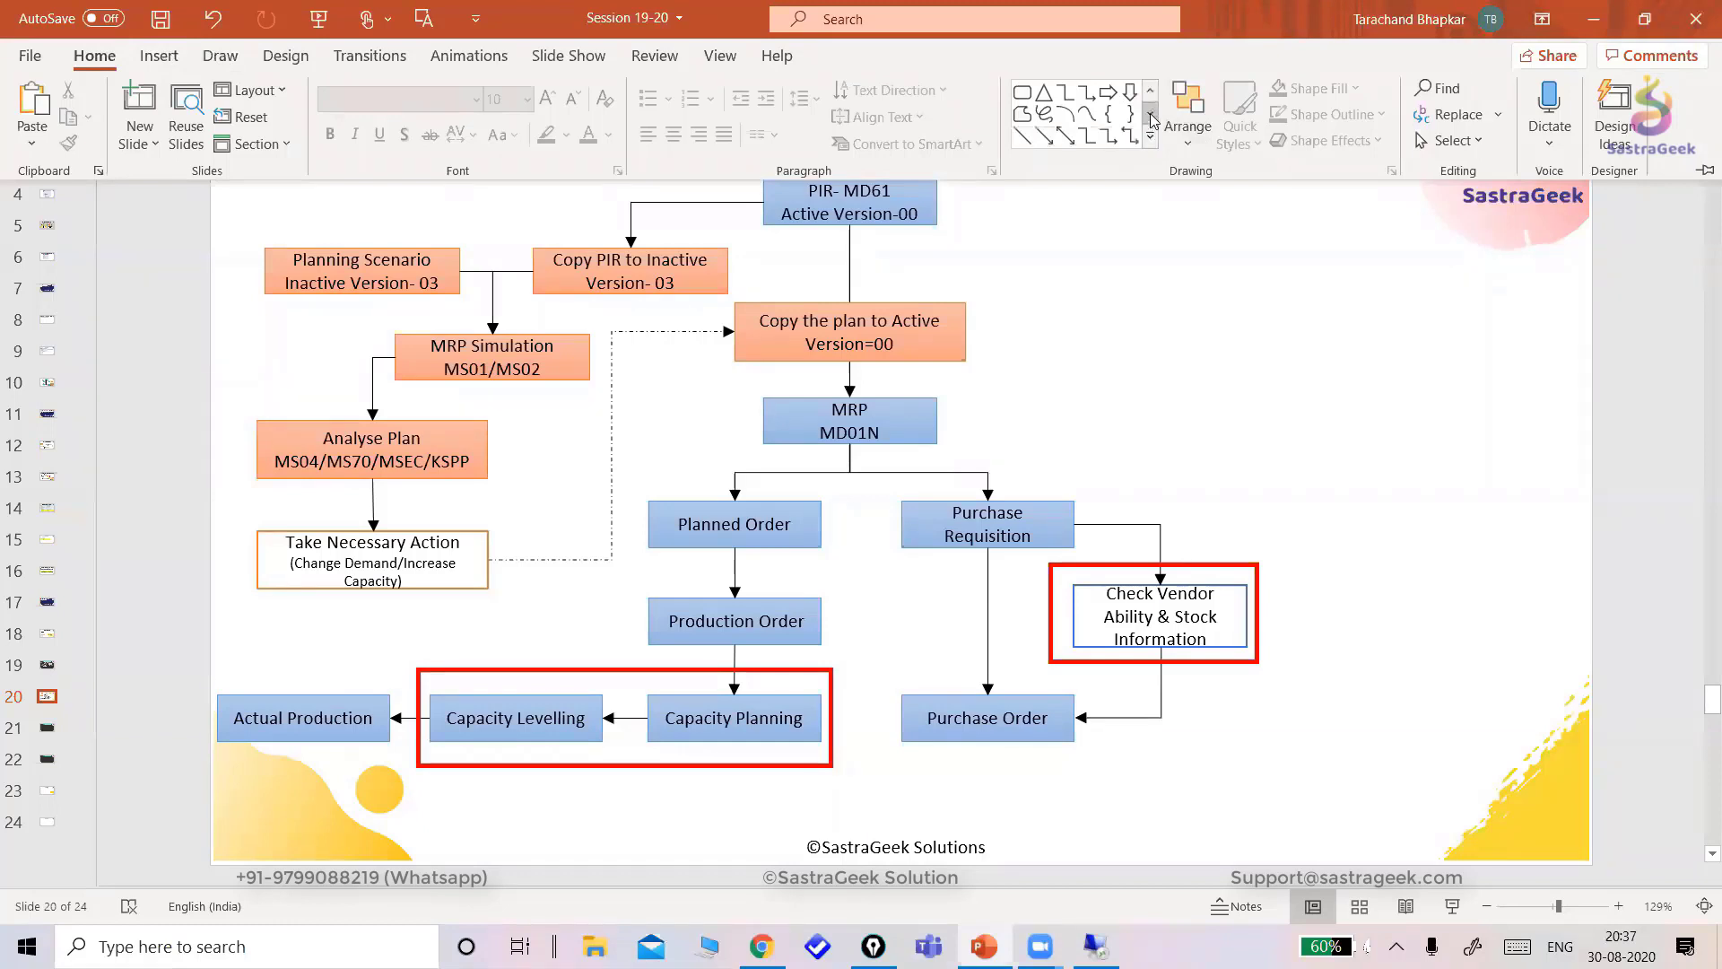
{"action": "left_click", "coordinate": [1150, 90]}
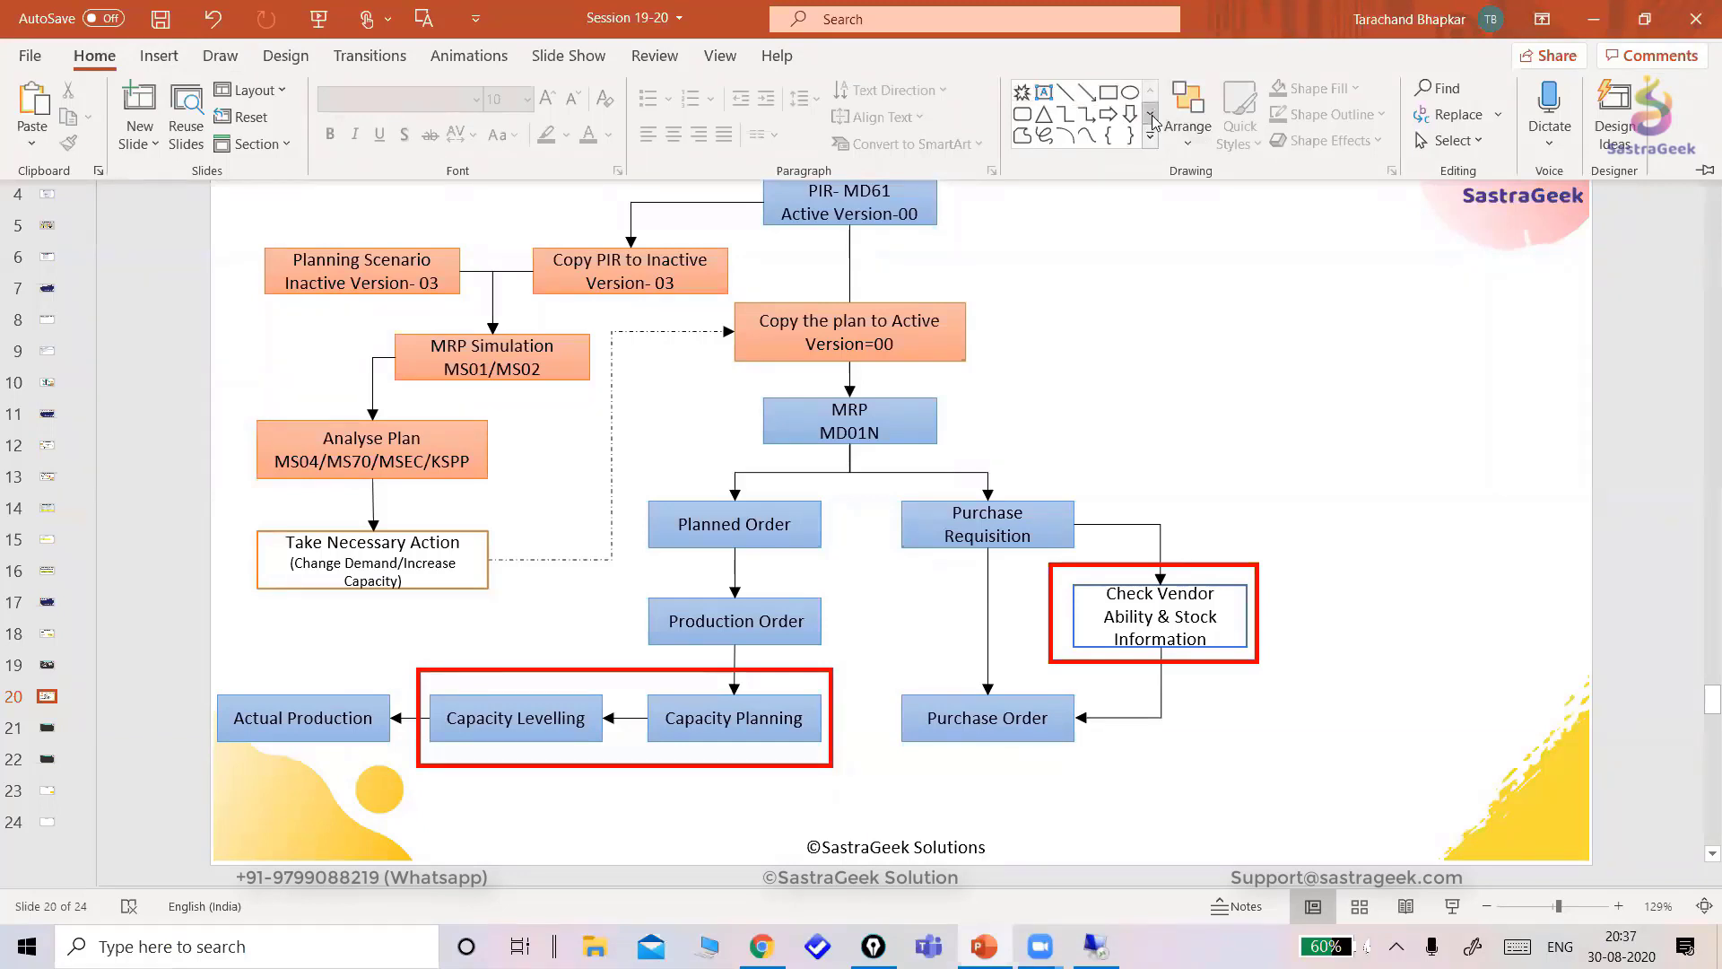
{"action": "left_click", "coordinate": [1152, 118]}
{"action": "left_click", "coordinate": [1152, 118]}
{"action": "left_click", "coordinate": [1152, 117]}
{"action": "left_click", "coordinate": [1152, 118]}
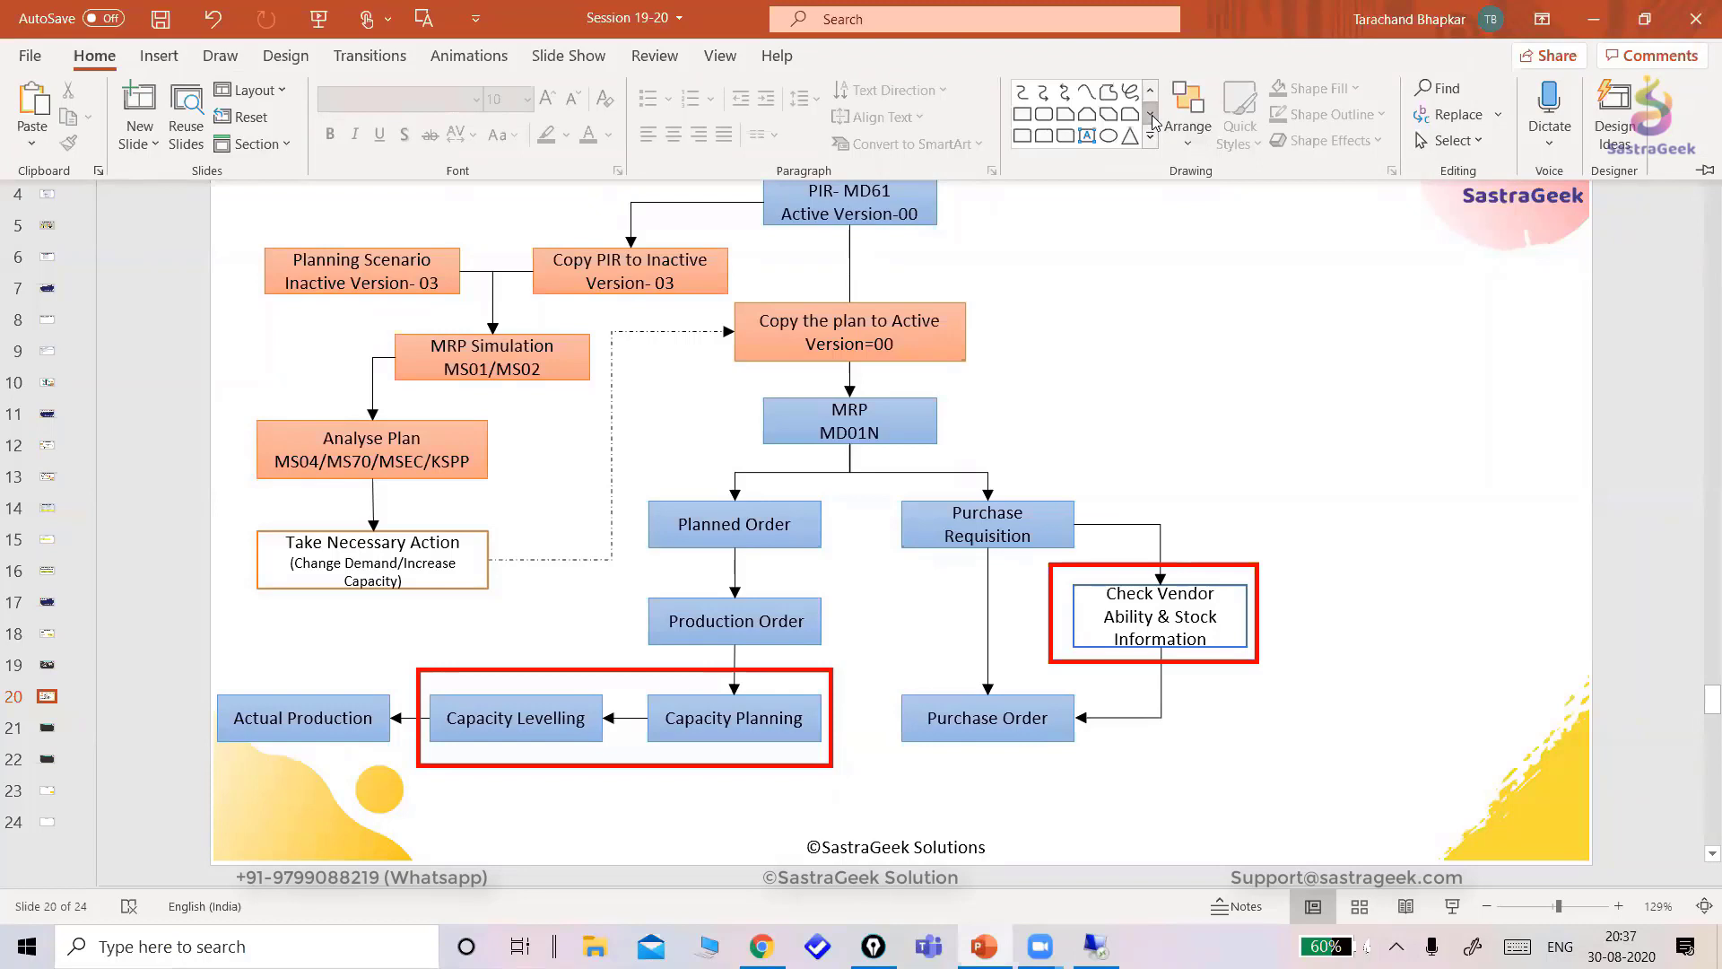
{"action": "left_click", "coordinate": [1151, 117]}
{"action": "left_click", "coordinate": [1152, 118]}
{"action": "left_click", "coordinate": [1152, 117]}
{"action": "left_click", "coordinate": [1152, 117]}
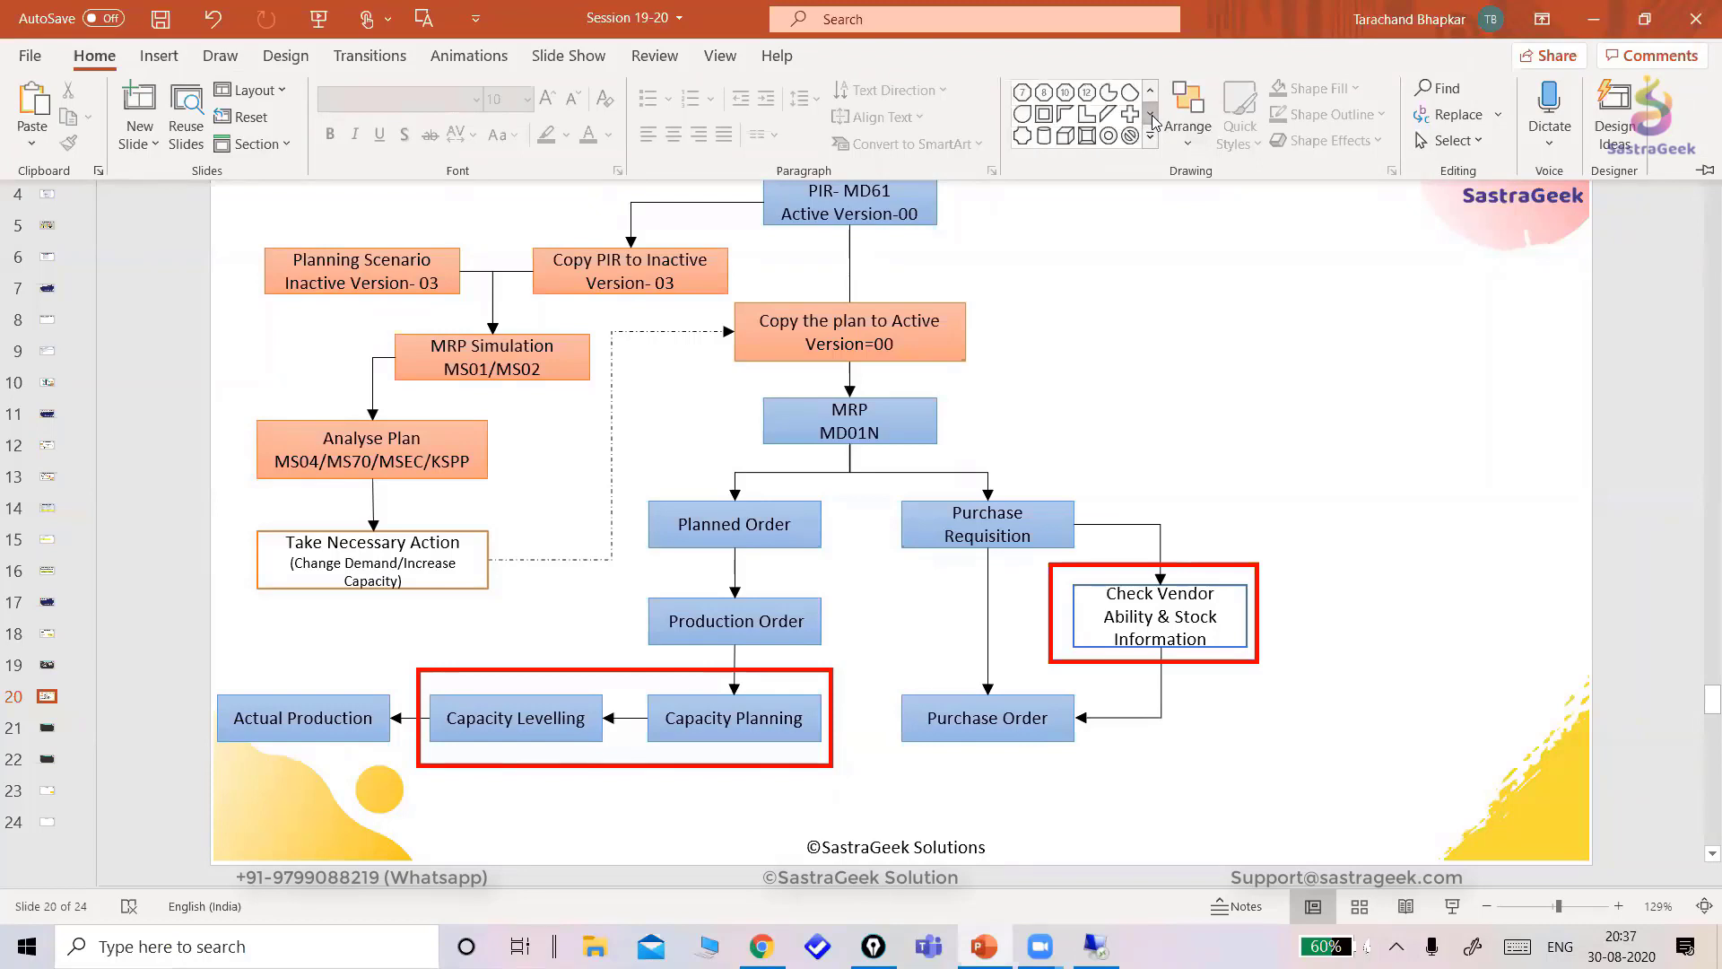
{"action": "left_click", "coordinate": [1152, 118]}
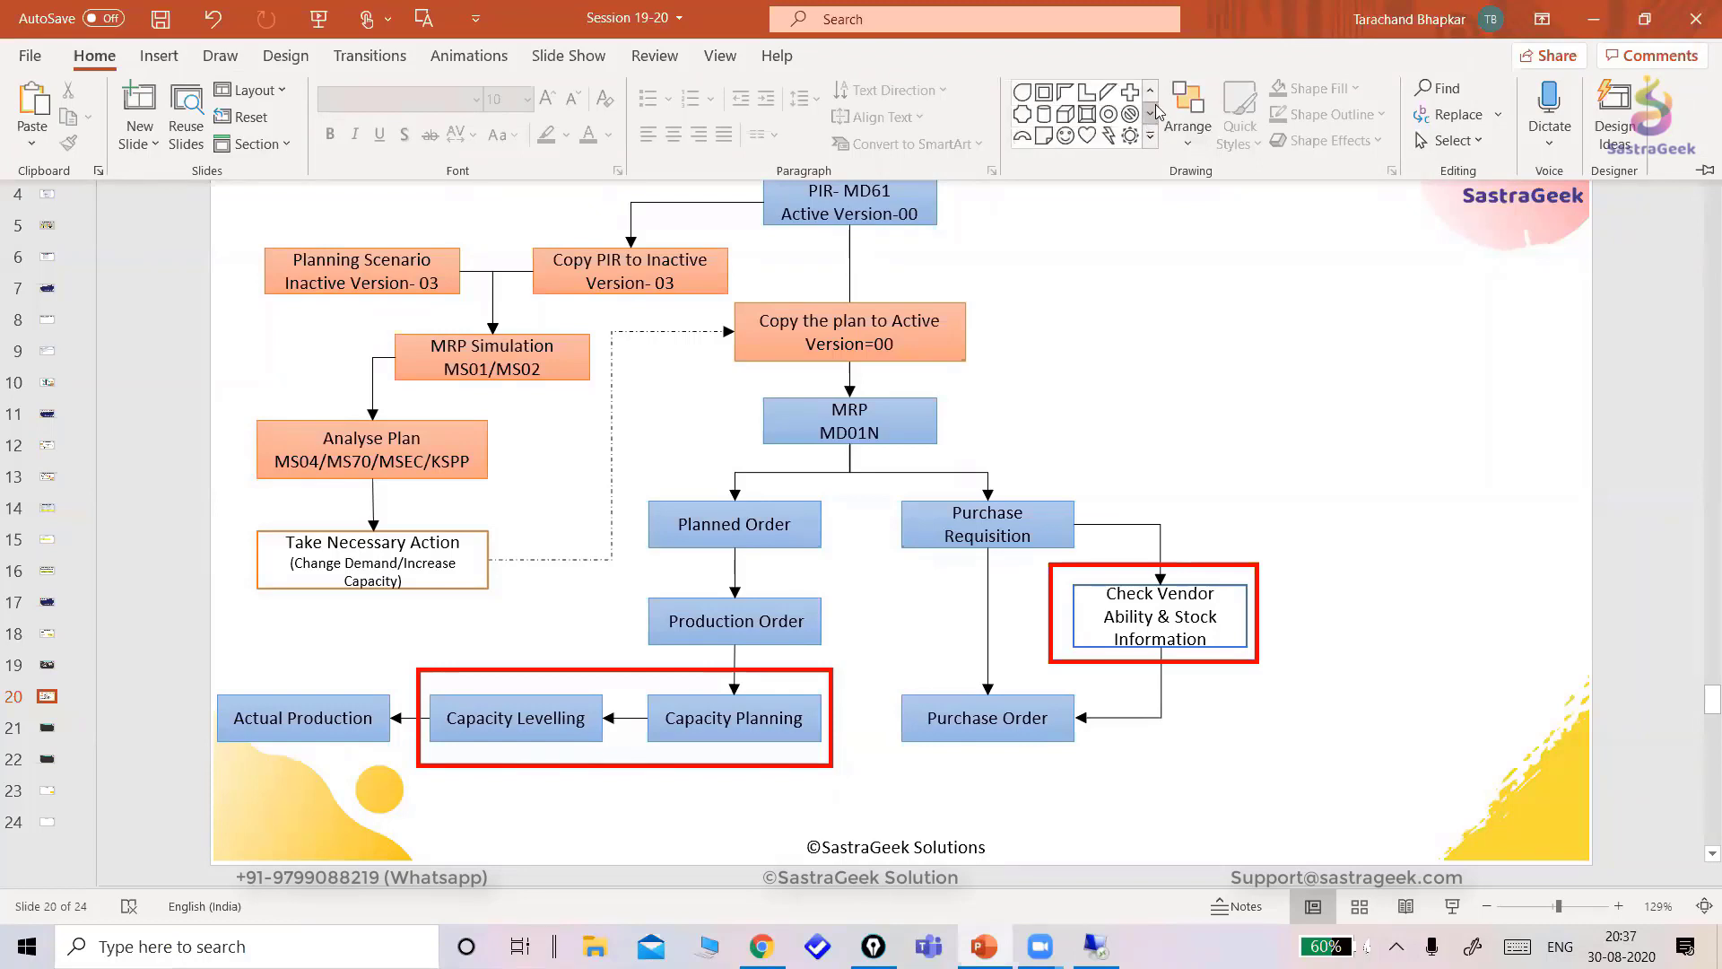
{"action": "left_click", "coordinate": [1150, 91]}
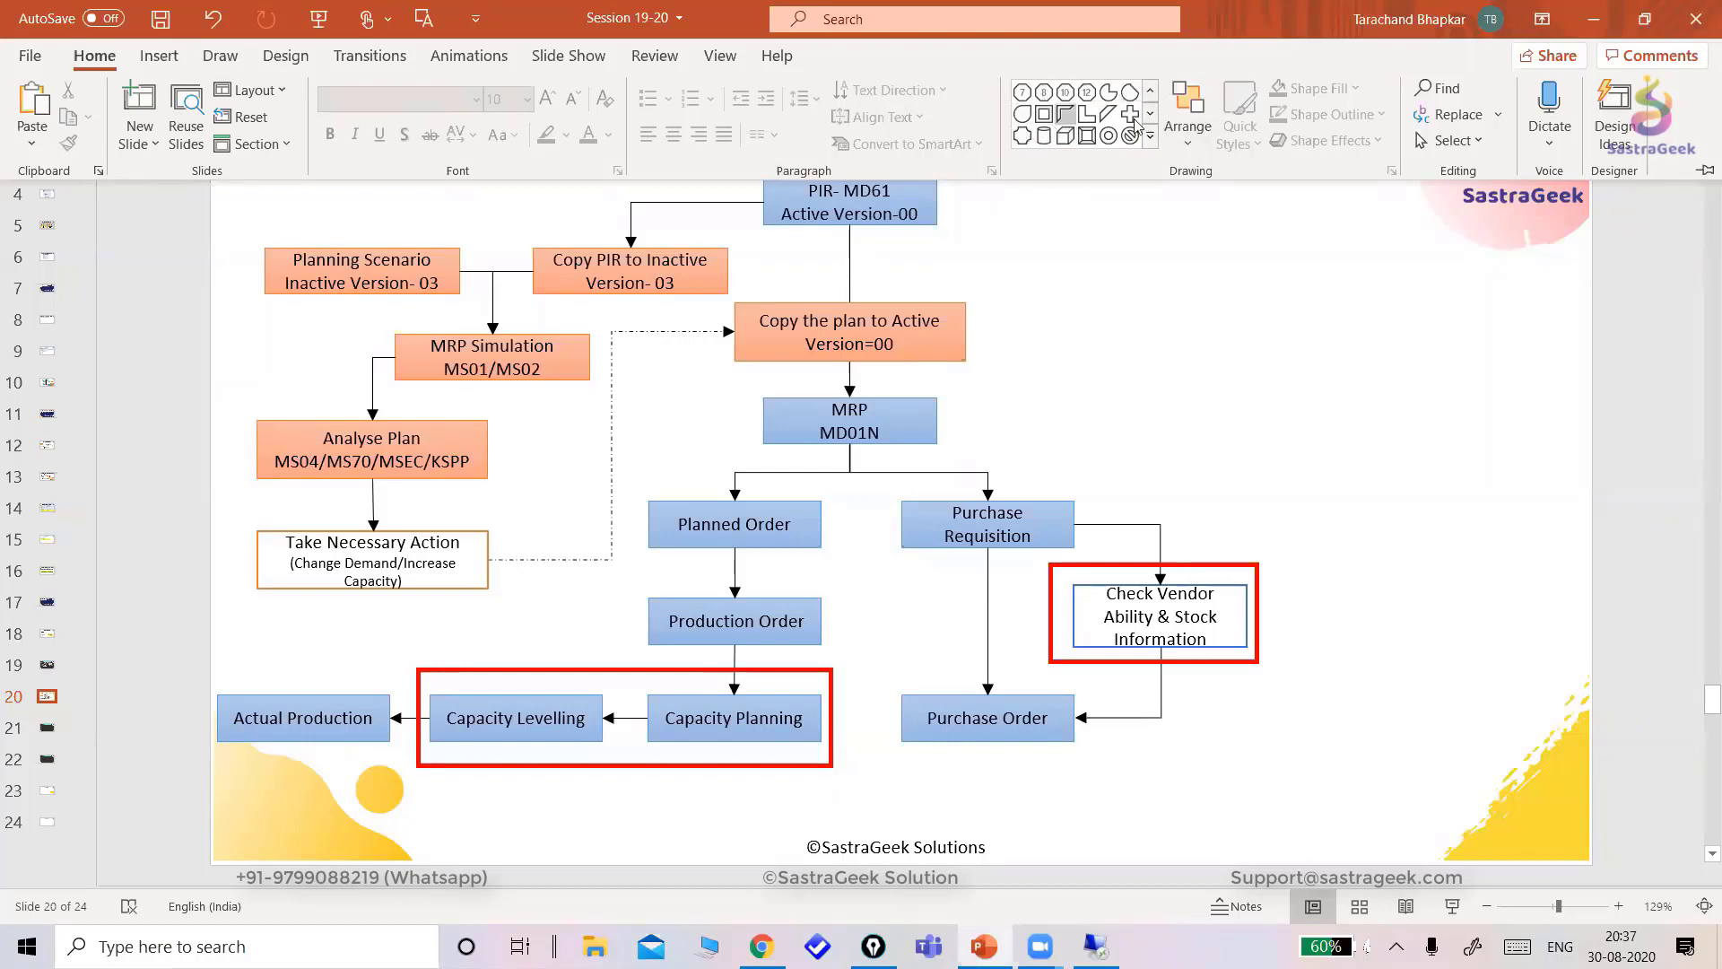
{"action": "scroll", "coordinate": [1044, 128], "scroll_direction": "up", "scroll_amount": 3}
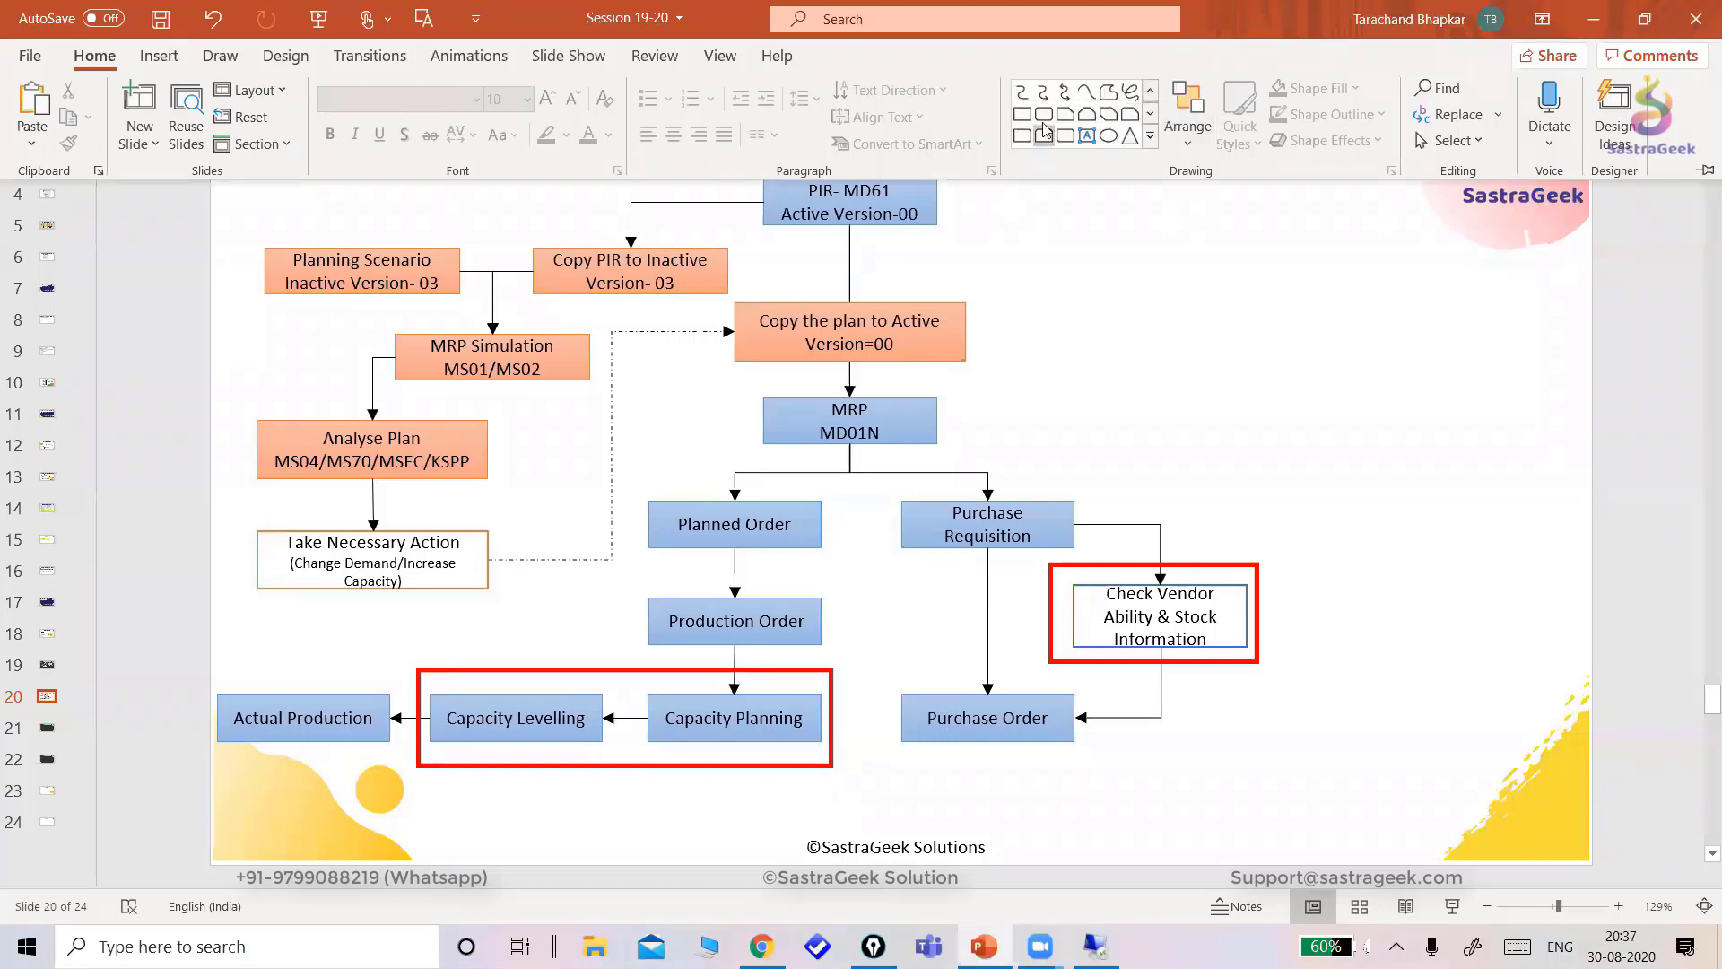
{"action": "left_click", "coordinate": [1043, 128]}
- Draw a rounded rectangle under the pMRP heading and type 'Schedule pMRP simulation Creation'
{"action": "left_click_drag", "start_coordinate": [1131, 183], "coordinate": [1424, 259]}
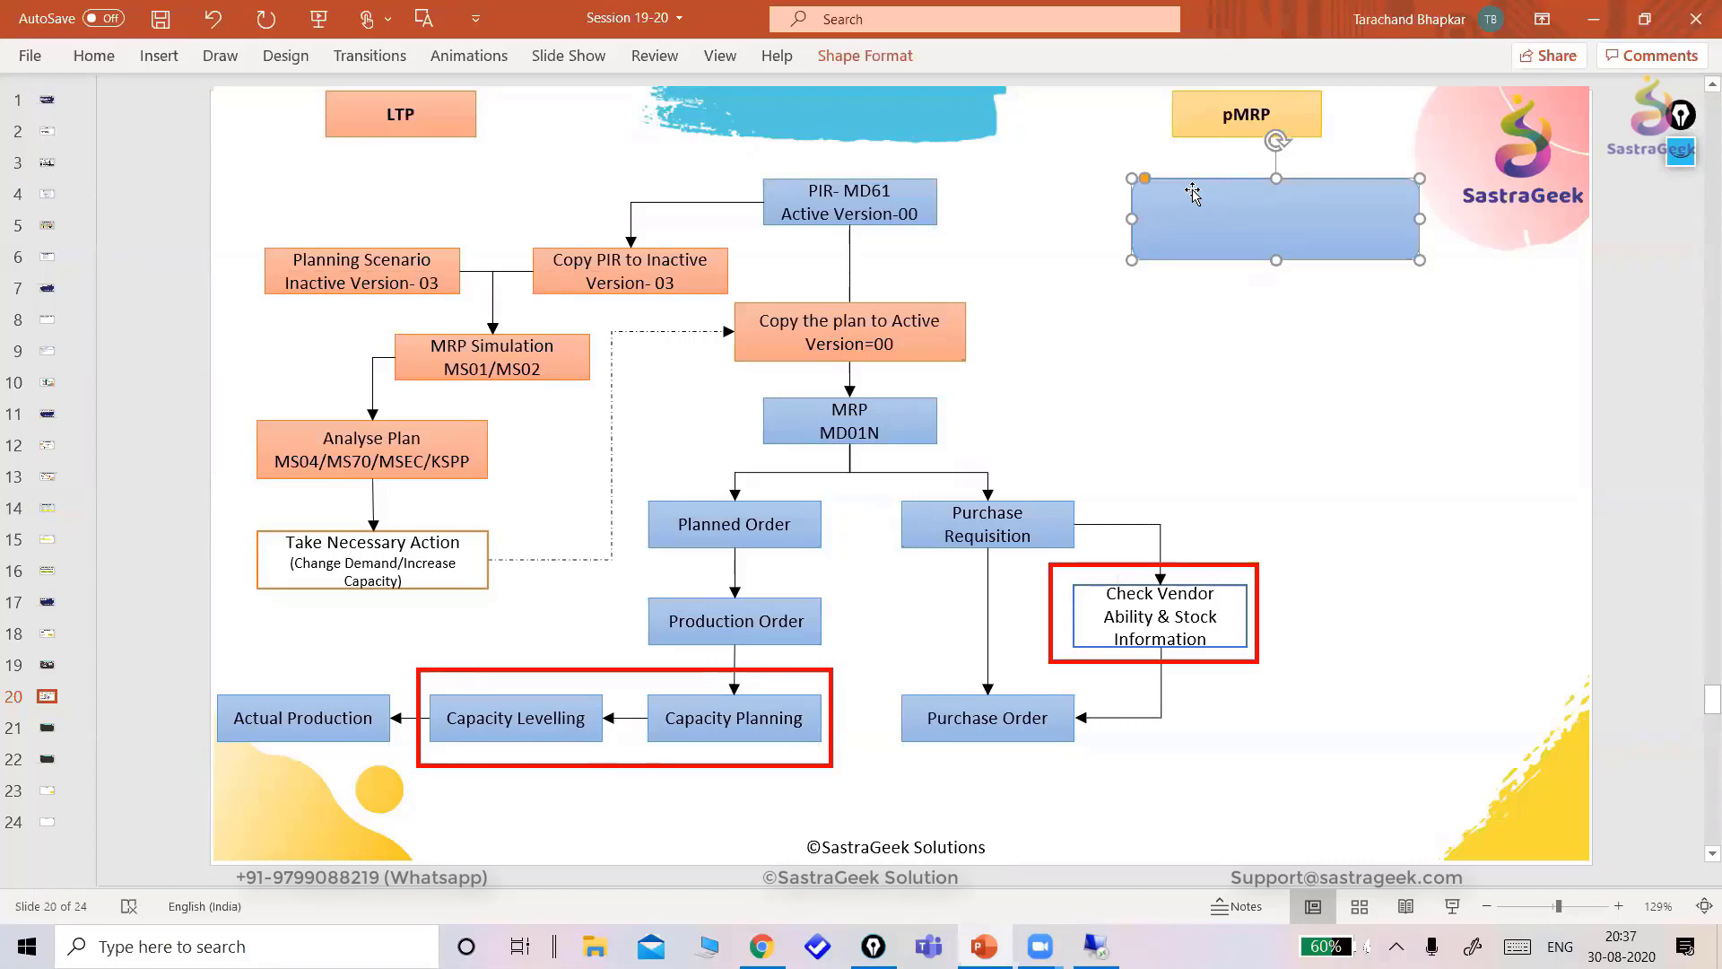
{"action": "type", "text": "Schedule pM"}
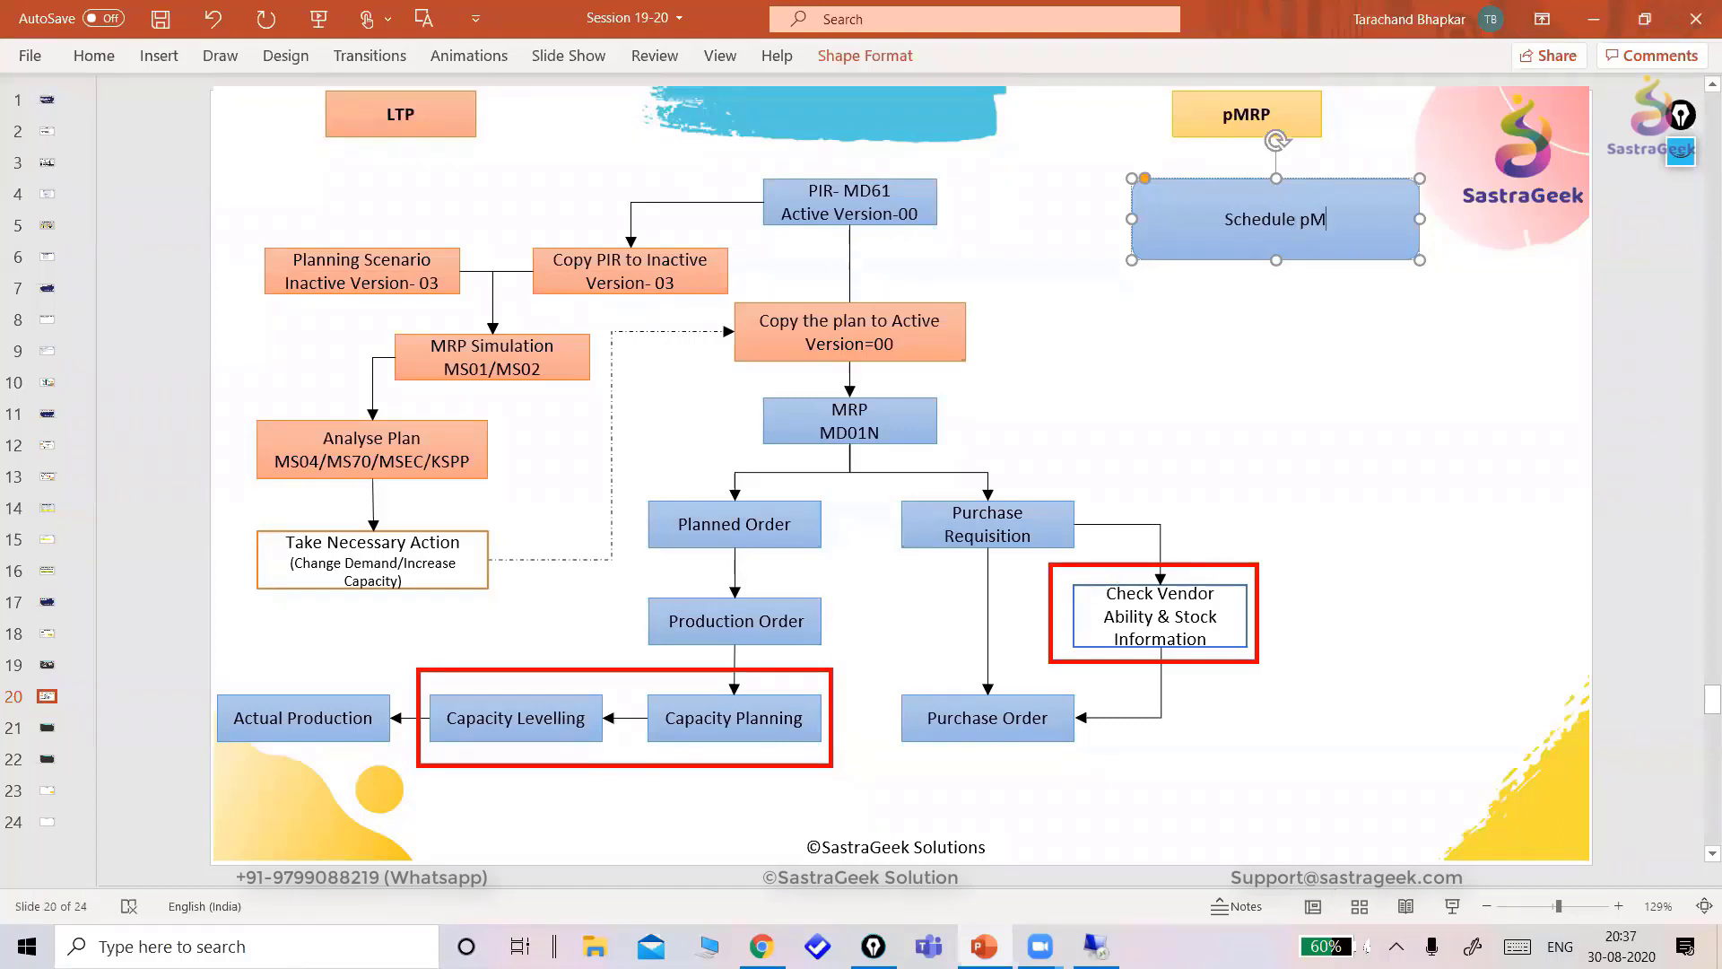
{"action": "type", "text": "RP"}
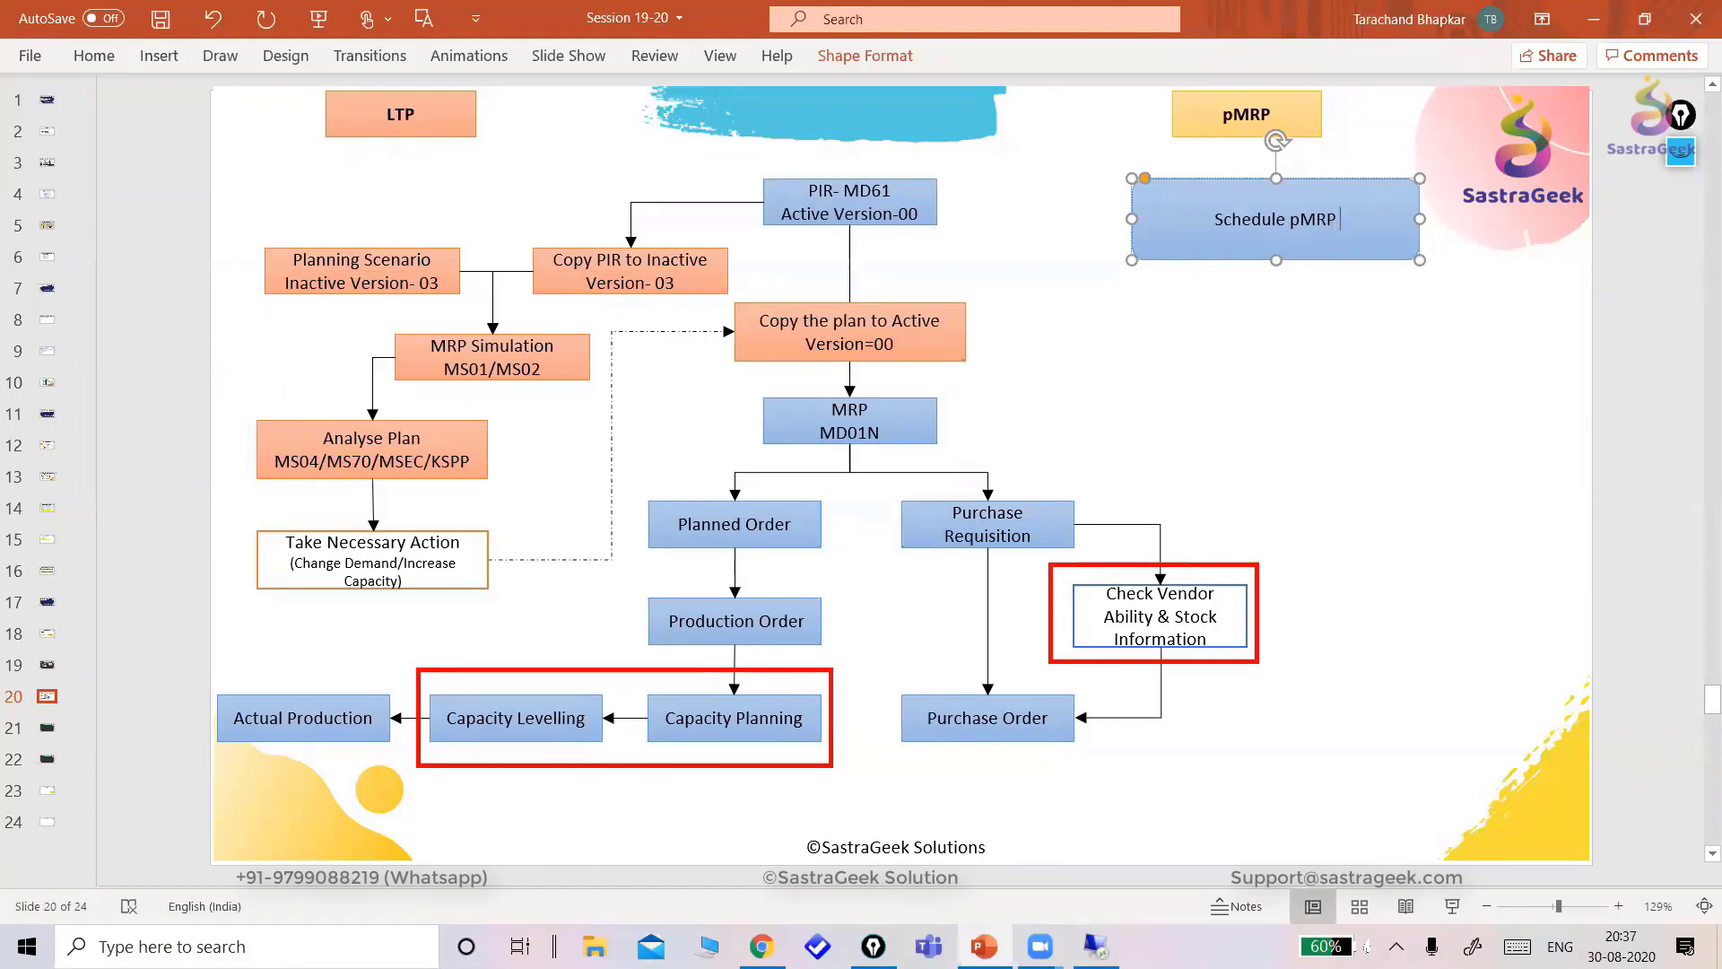
{"action": "type", "text": " simula"}
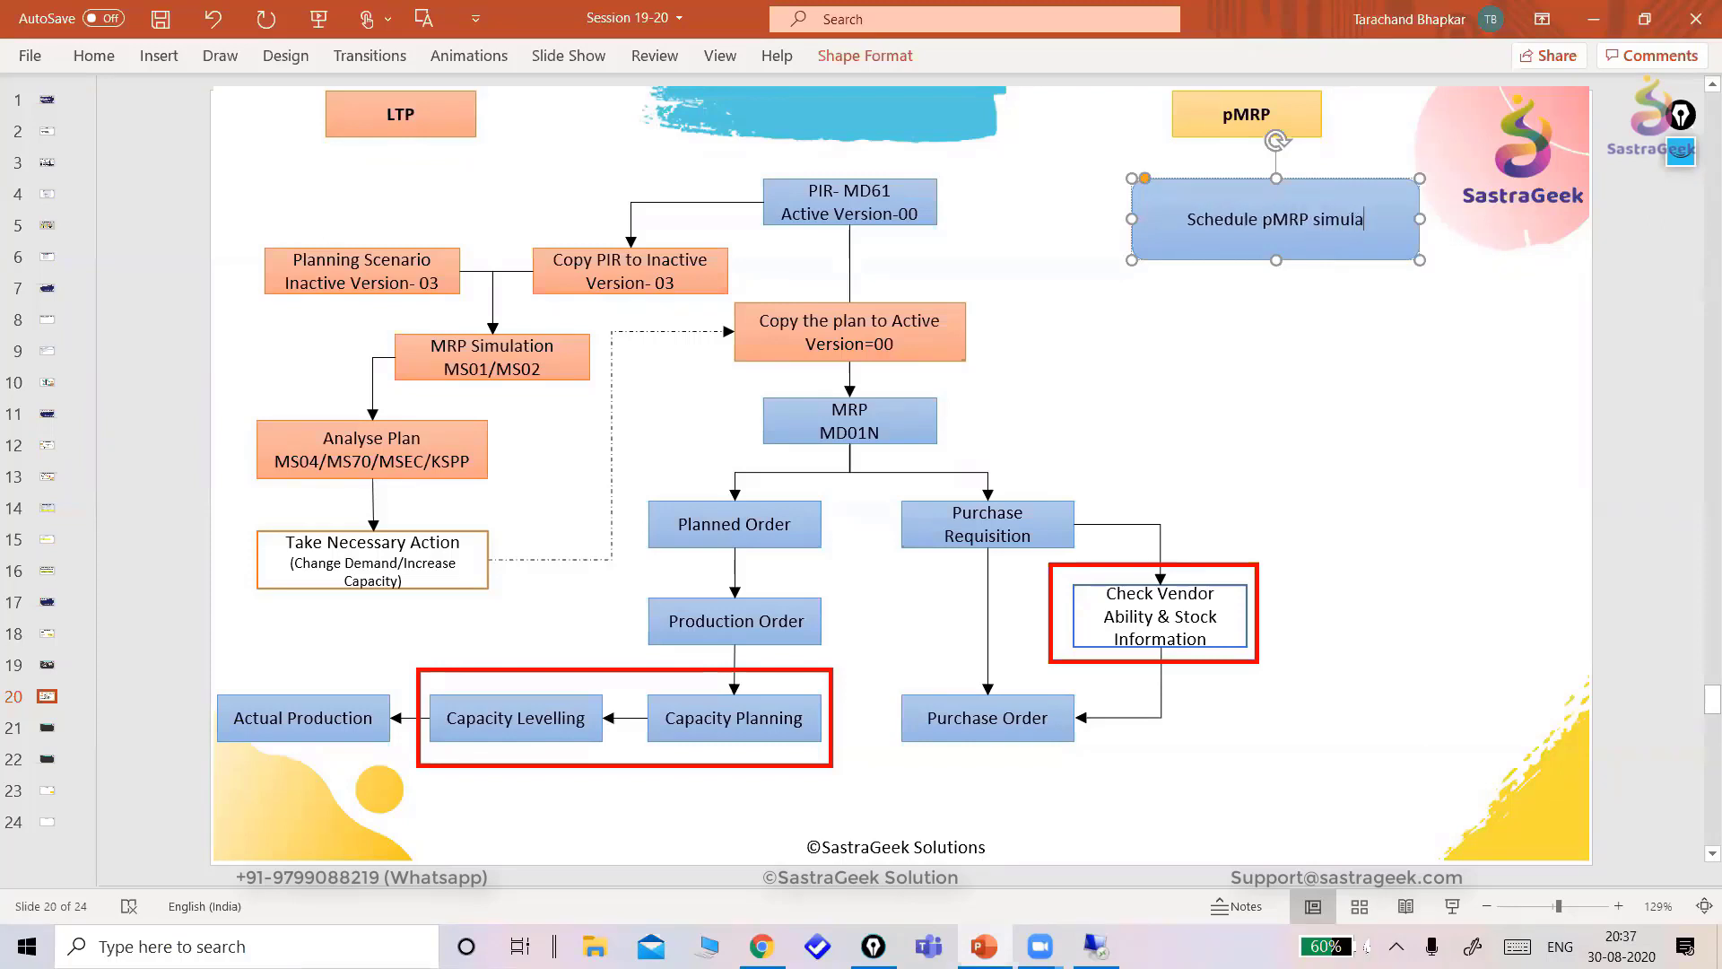
{"action": "type", "text": "tion Cre"}
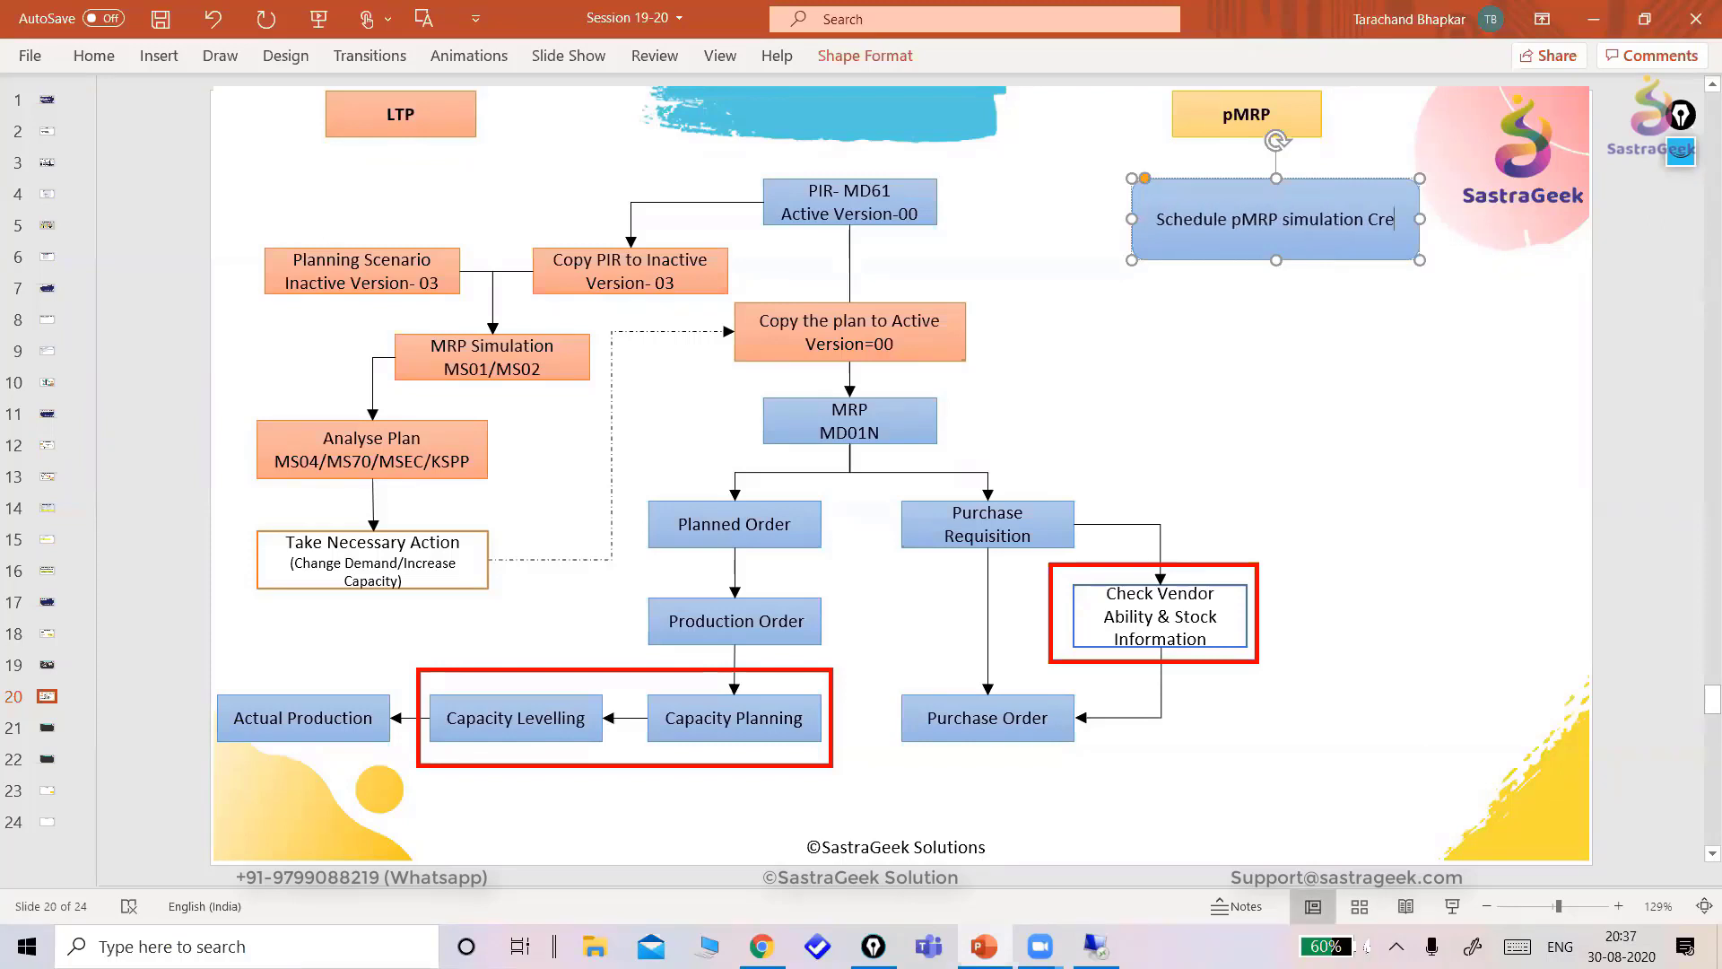
{"action": "type", "text": "ation"}
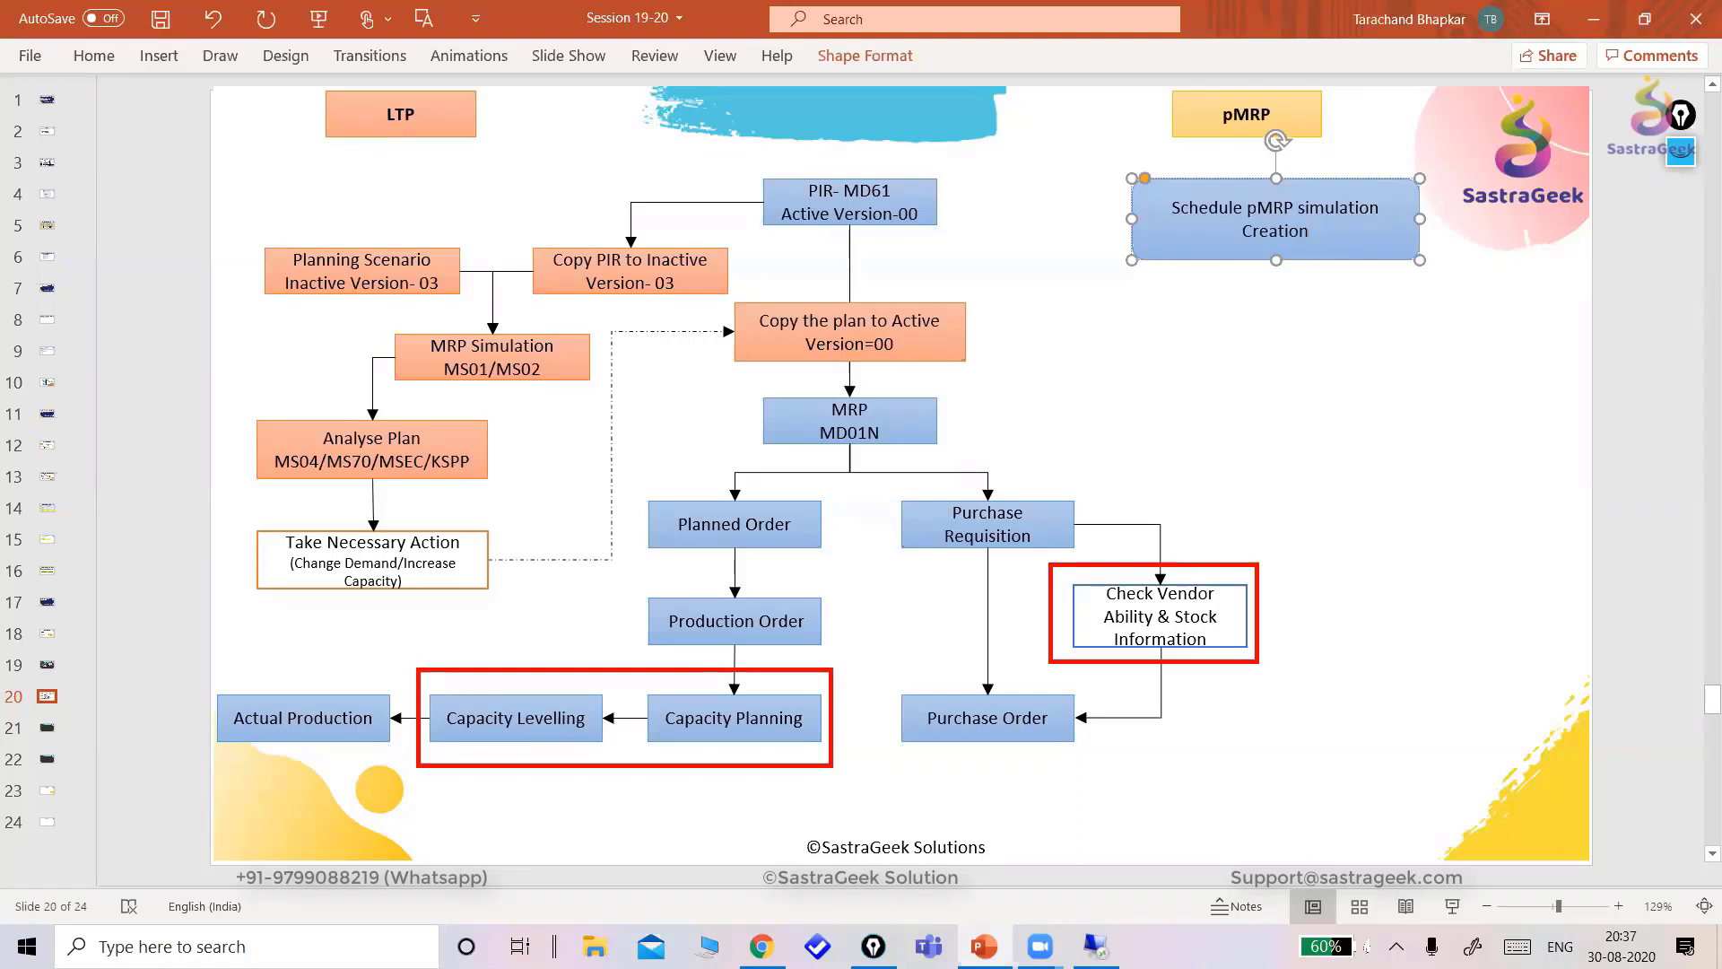
- Narrow the Schedule box, duplicate it below, and shorten and align both boxes
{"action": "left_click_drag", "start_coordinate": [1133, 218], "coordinate": [1200, 218]}
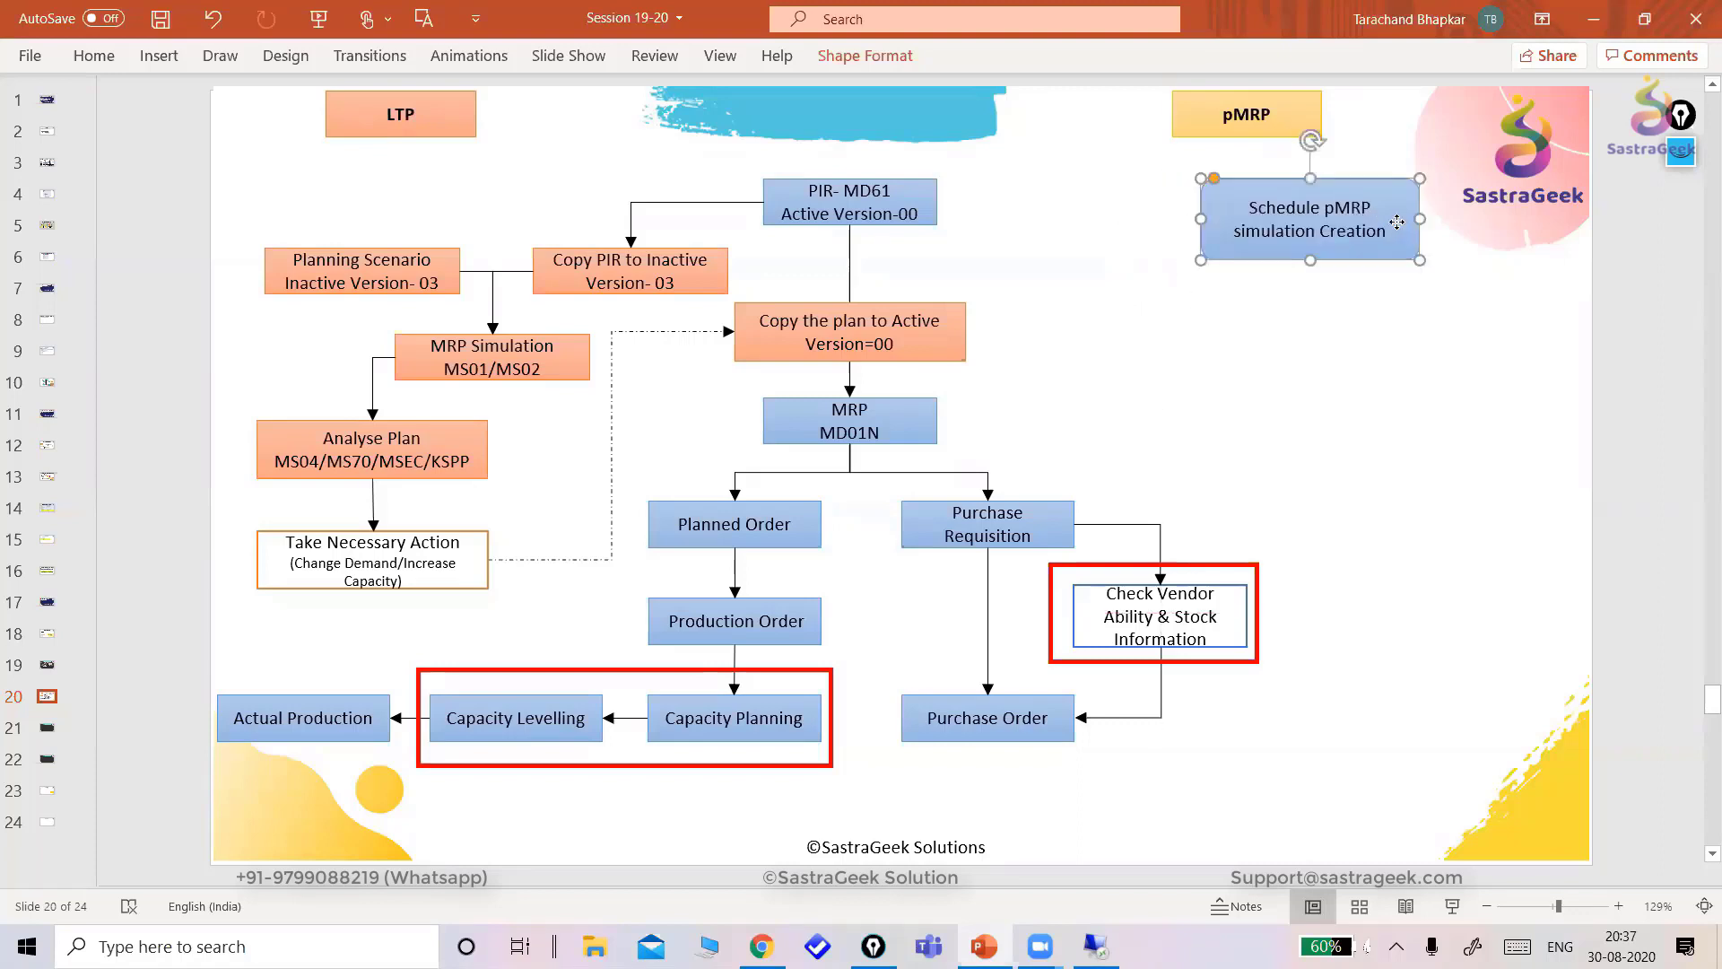
{"action": "left_click_drag", "start_coordinate": [1396, 222], "coordinate": [1402, 349]}
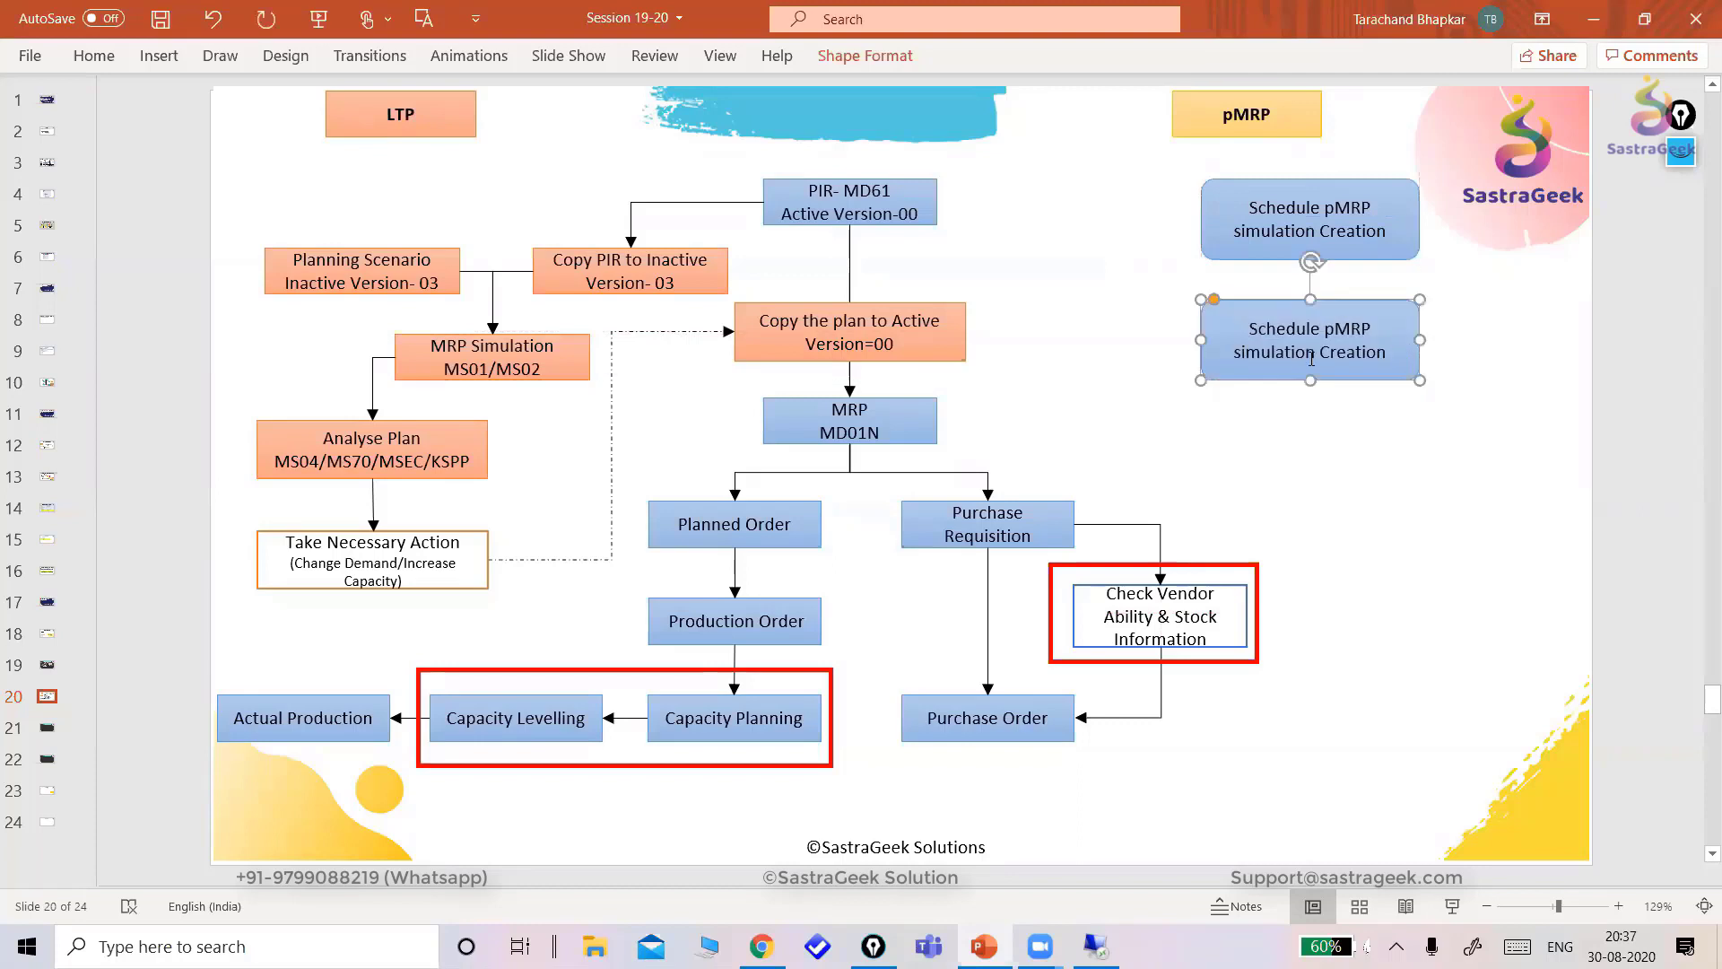
{"action": "left_click_drag", "start_coordinate": [1309, 381], "coordinate": [1309, 360]}
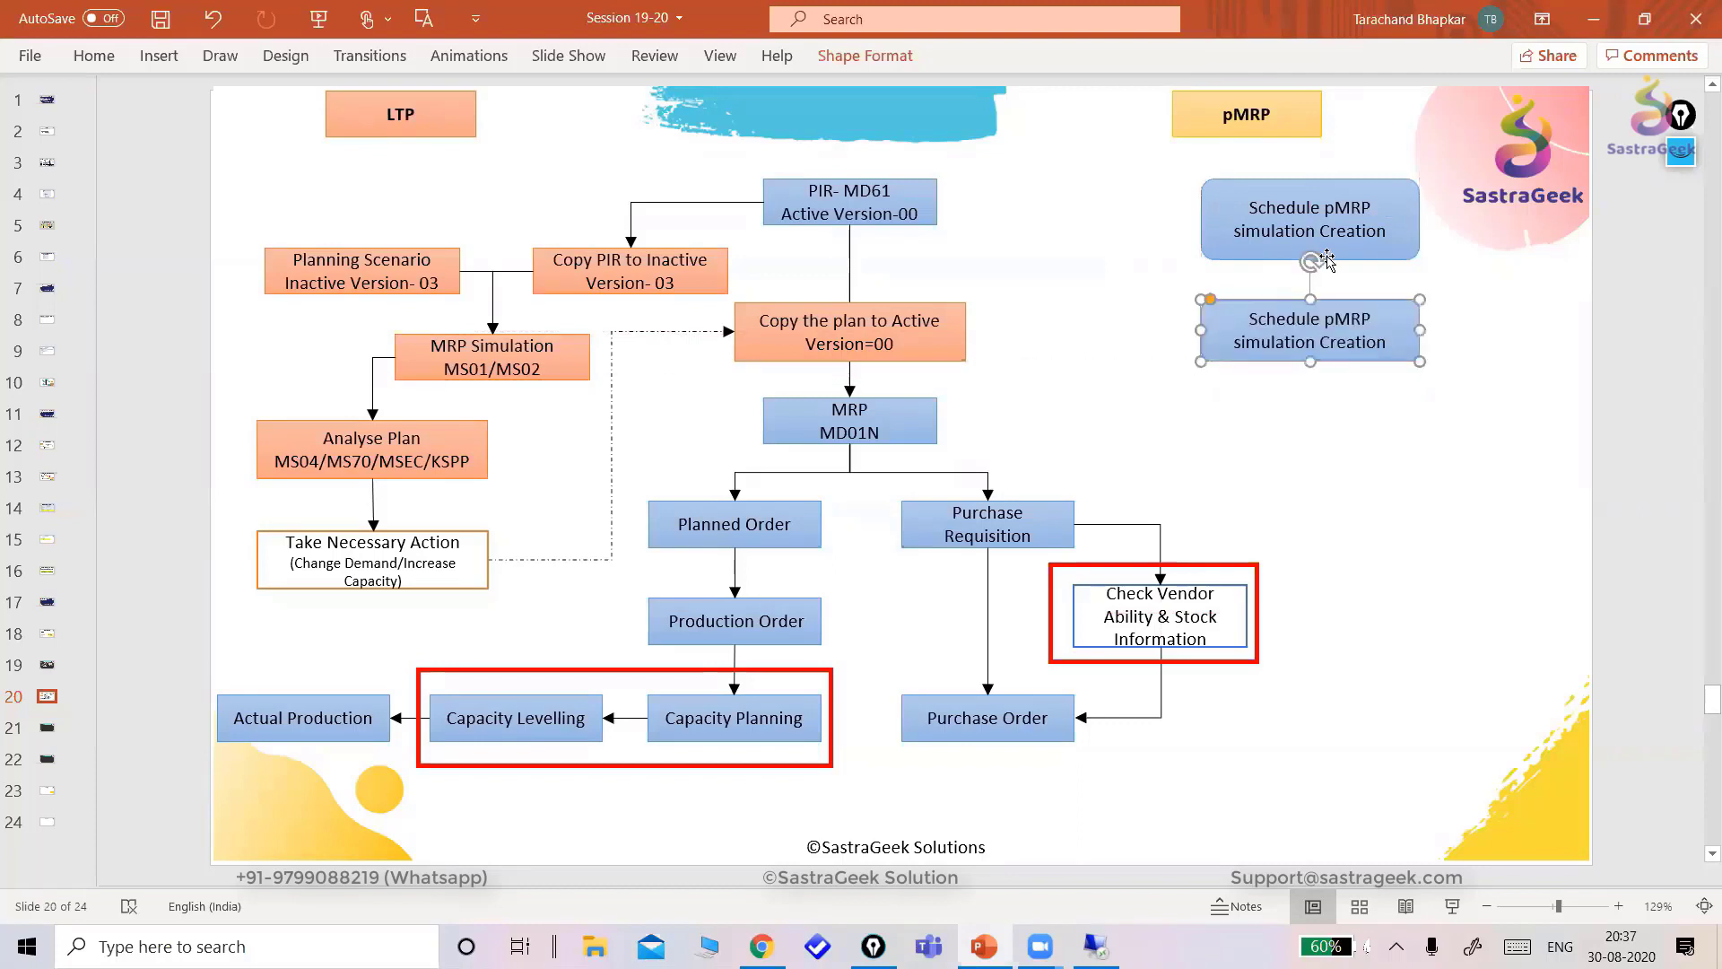
{"action": "left_click", "coordinate": [1325, 255]}
{"action": "left_click_drag", "start_coordinate": [1310, 260], "coordinate": [1311, 243]}
{"action": "left_click_drag", "start_coordinate": [1396, 341], "coordinate": [1400, 326]}
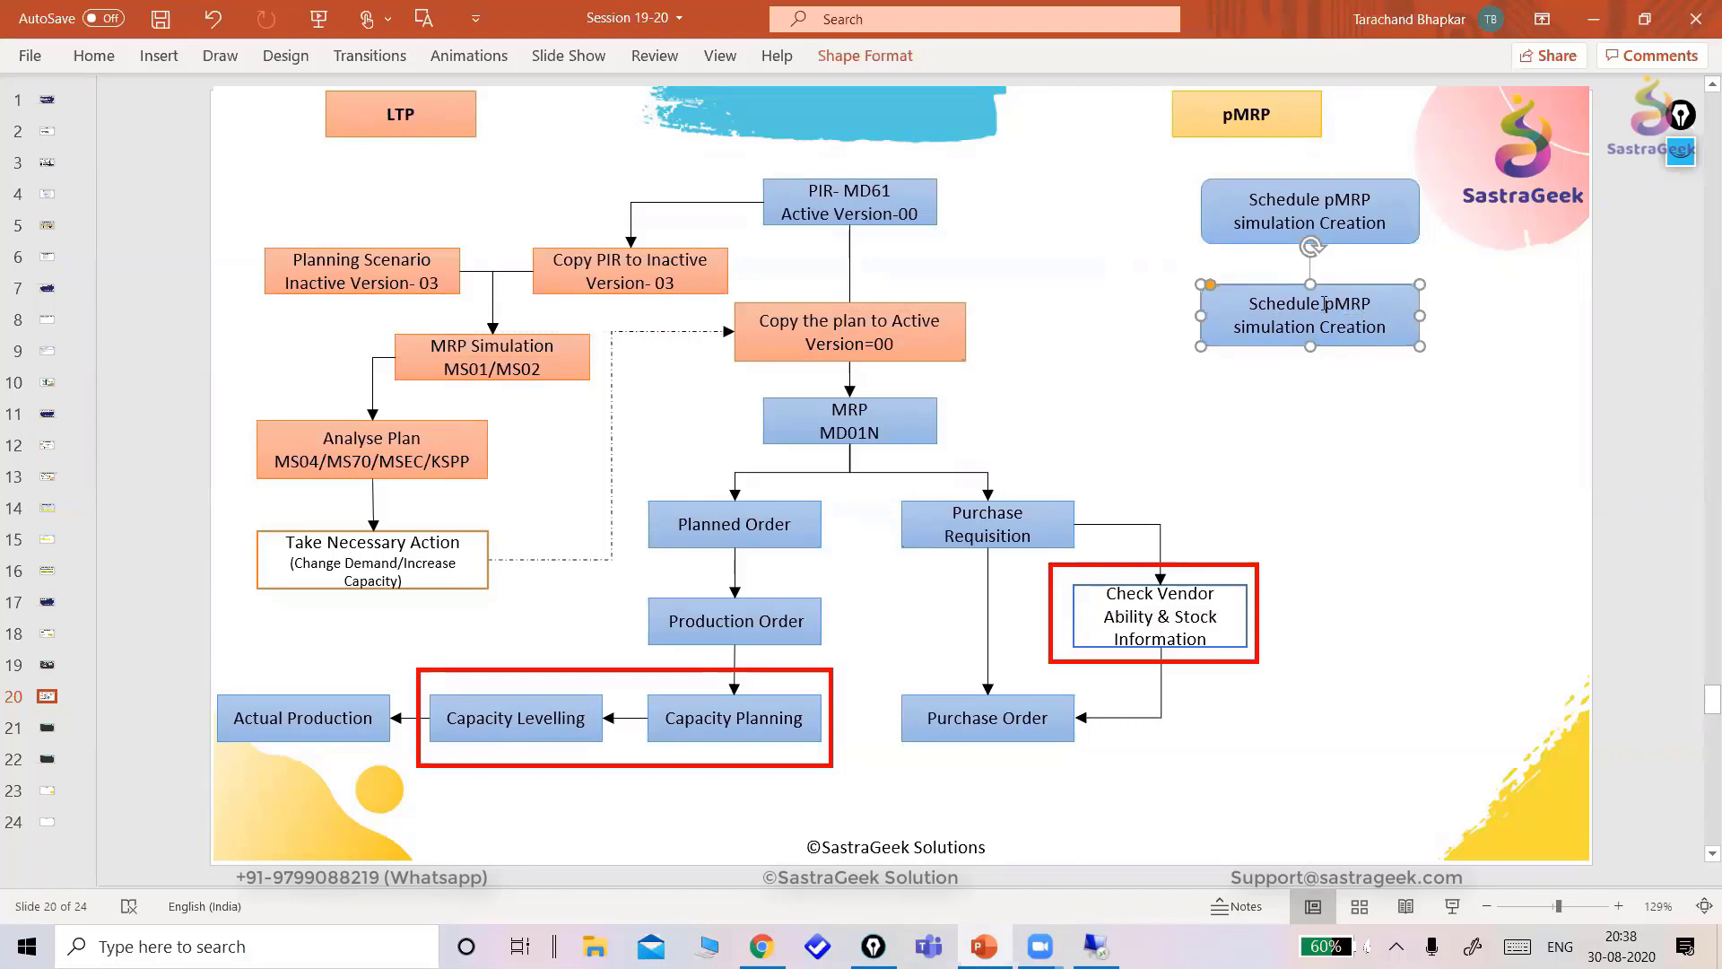
- Change the lower copy's text to 'Process pMRP simulation'
{"action": "left_click_drag", "start_coordinate": [1325, 303], "coordinate": [1241, 309]}
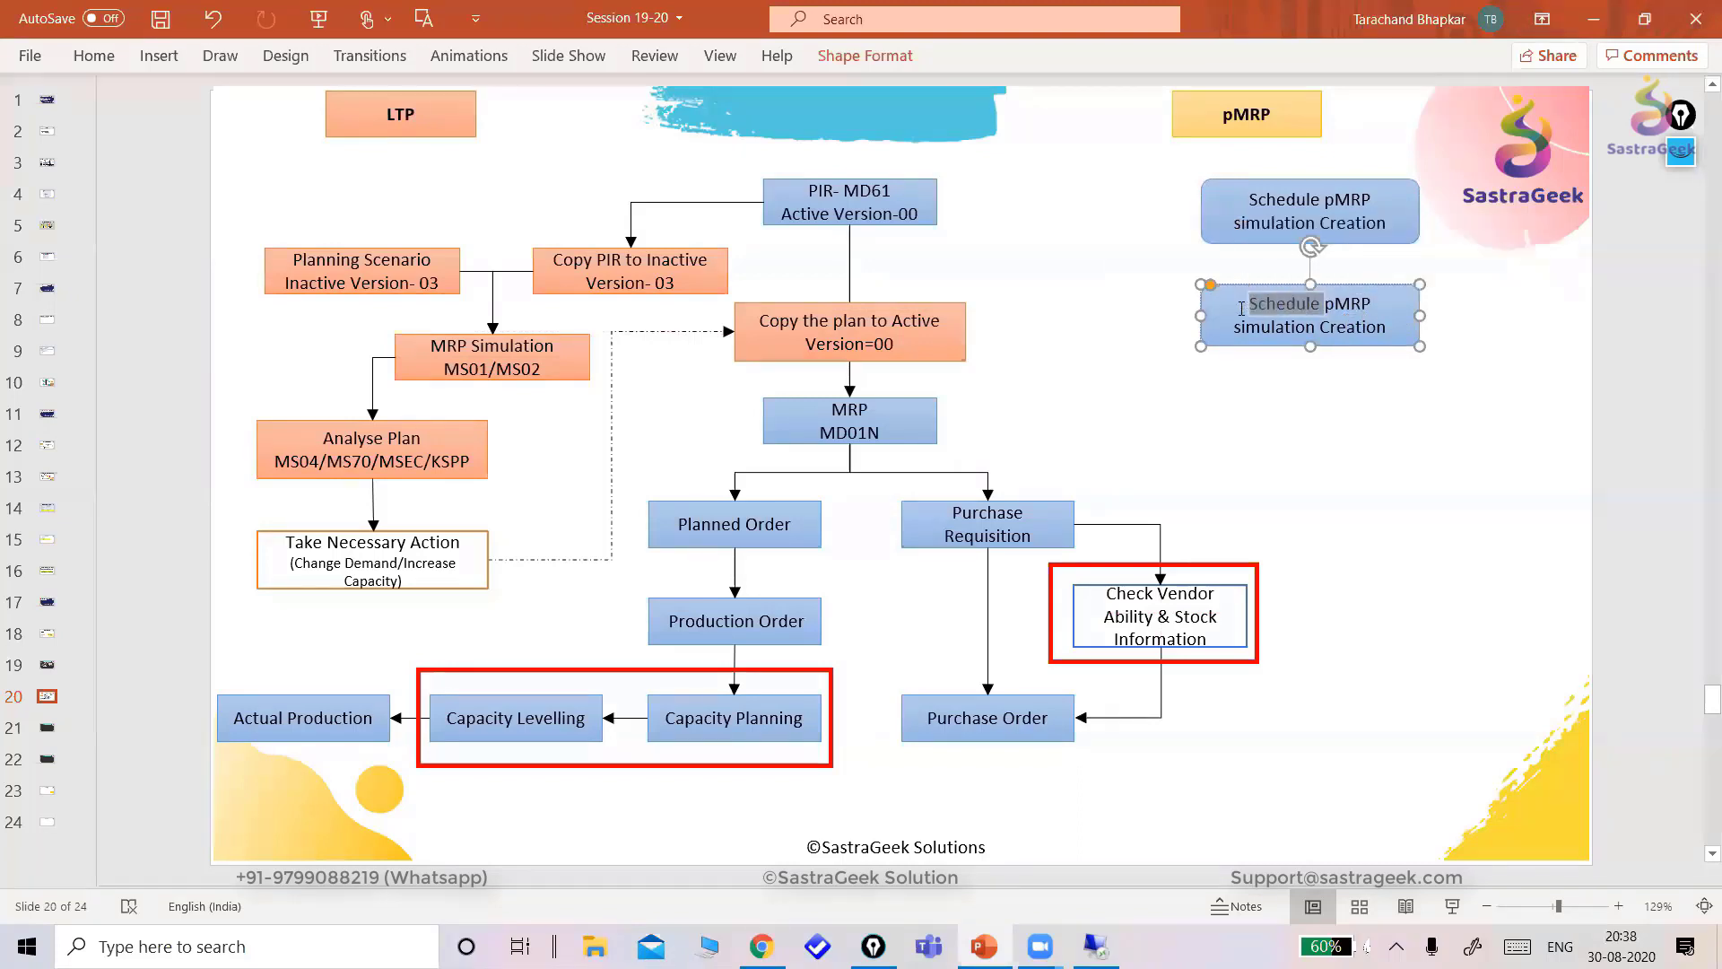
{"action": "type", "text": "Process"}
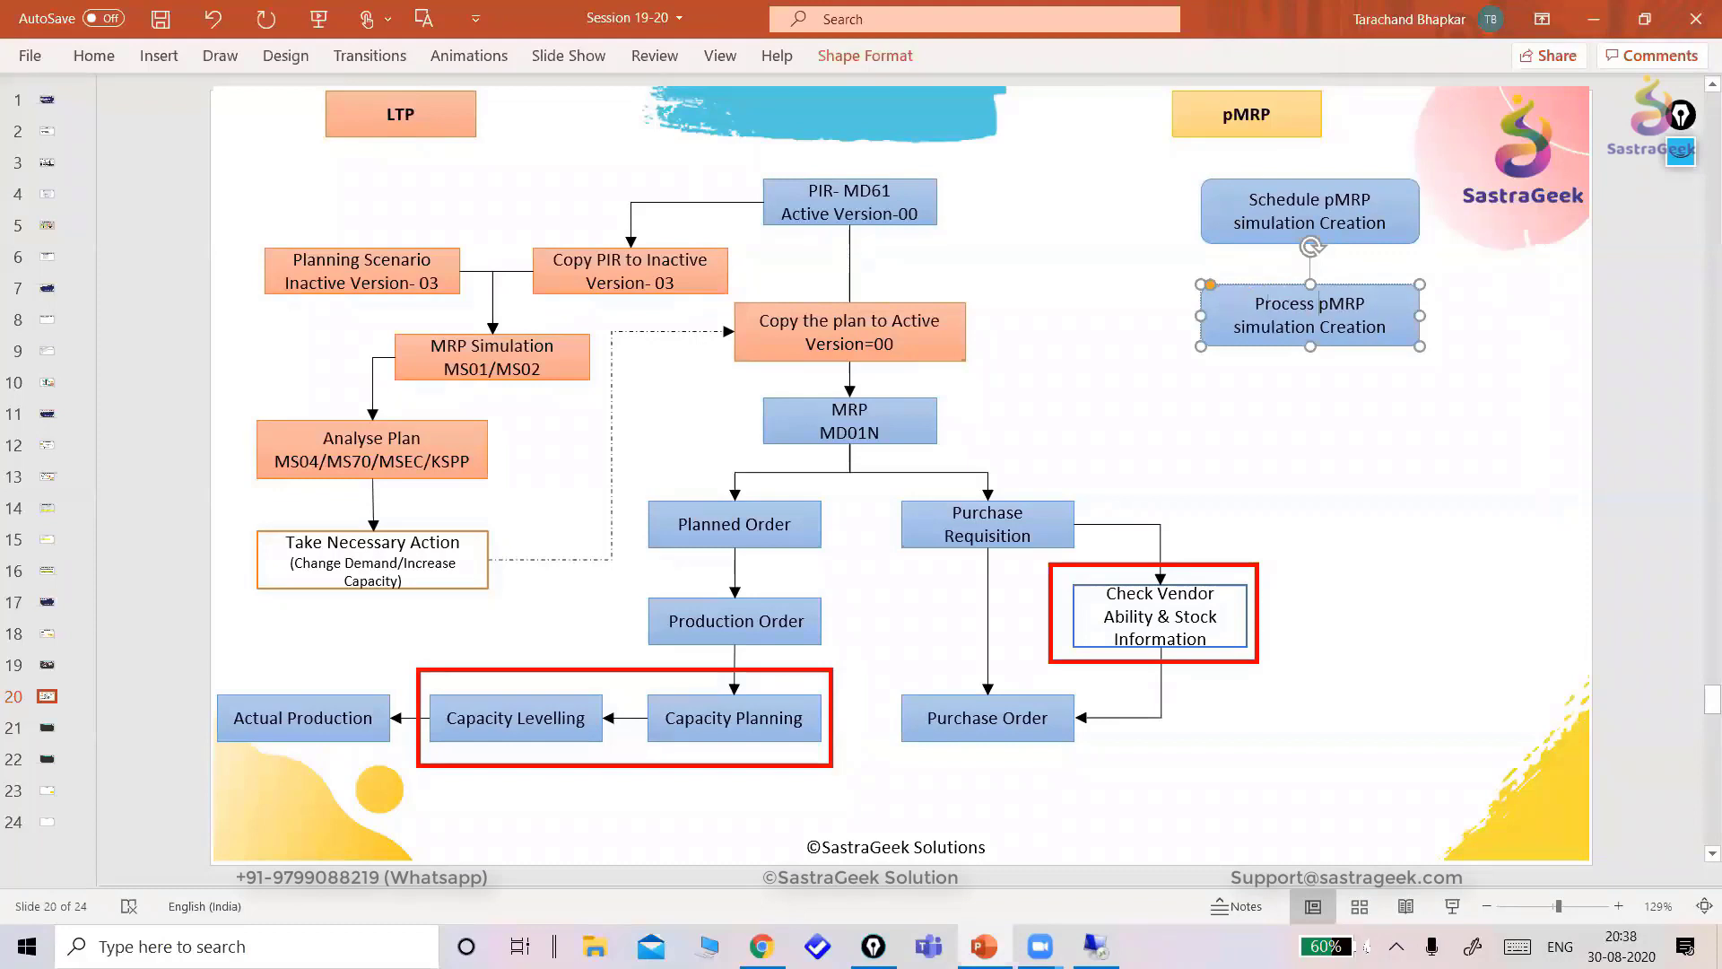
{"action": "left_click", "coordinate": [1236, 330]}
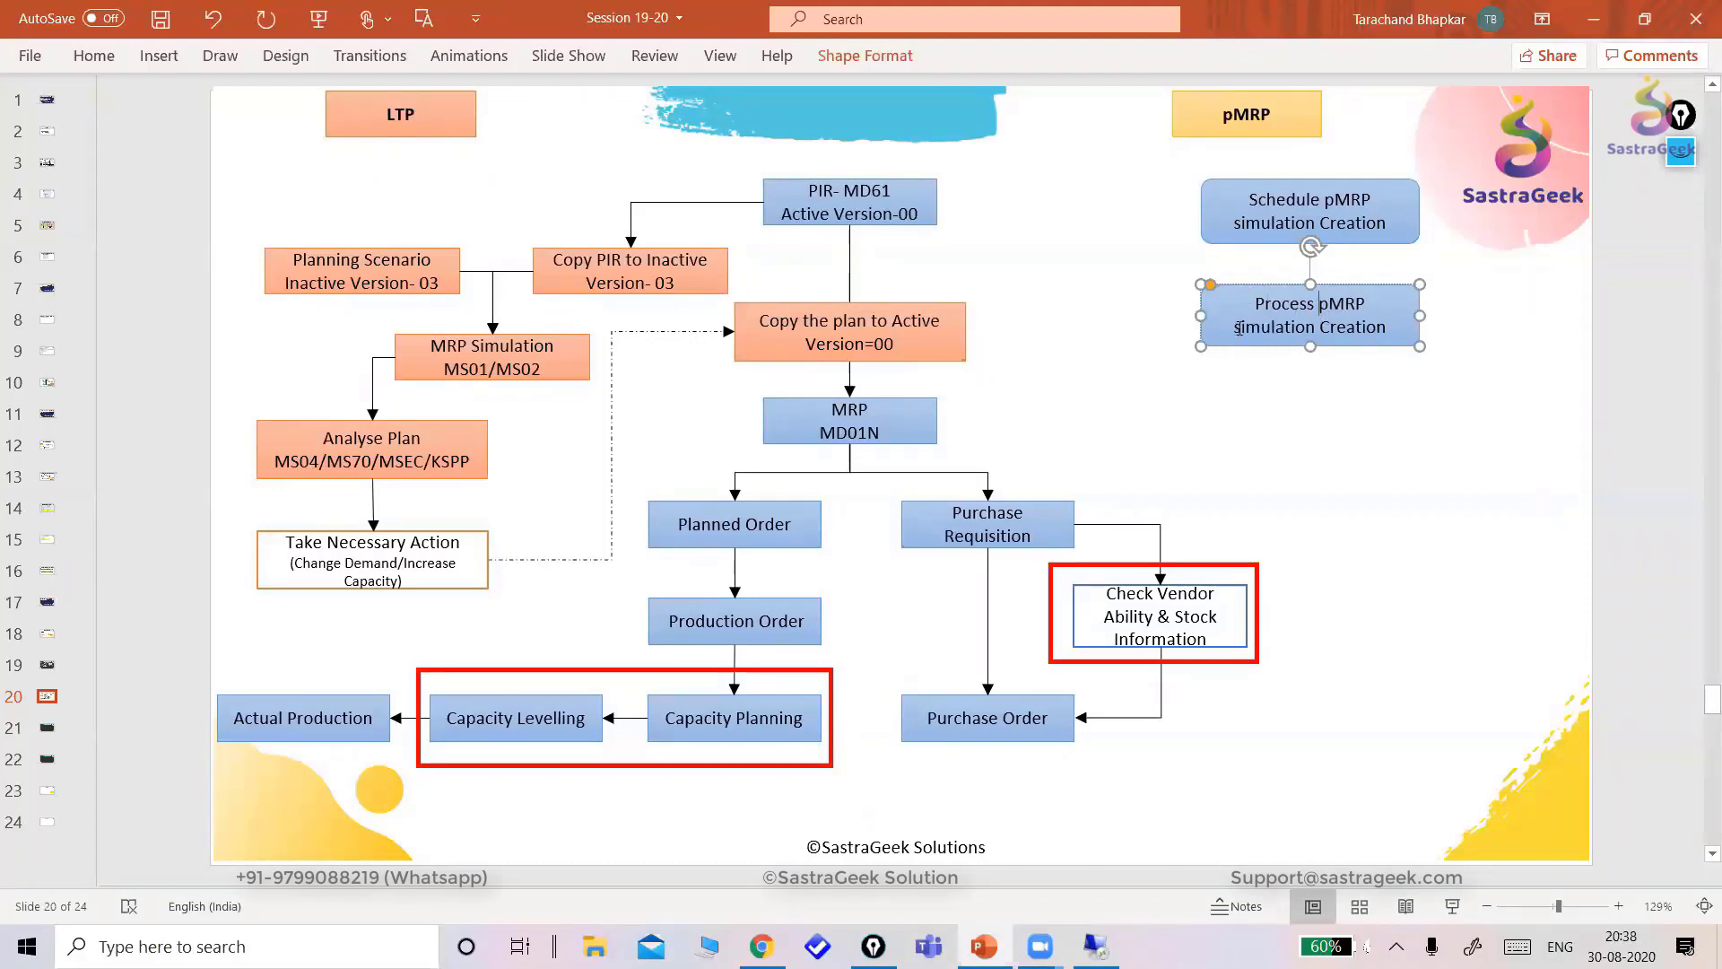
{"action": "left_click", "coordinate": [1380, 330]}
{"action": "key", "text": "BackSpace"}
{"action": "key", "text": "BackSpace"}
{"action": "key", "text": "BackSpace"}
{"action": "key", "text": "BackSpace"}
{"action": "key", "text": "BackSpace"}
{"action": "key", "text": "BackSpace"}
{"action": "key", "text": "BackSpace"}
{"action": "key", "text": "Delete"}
{"action": "key", "text": "BackSpace"}
{"action": "left_click", "coordinate": [1424, 451]}
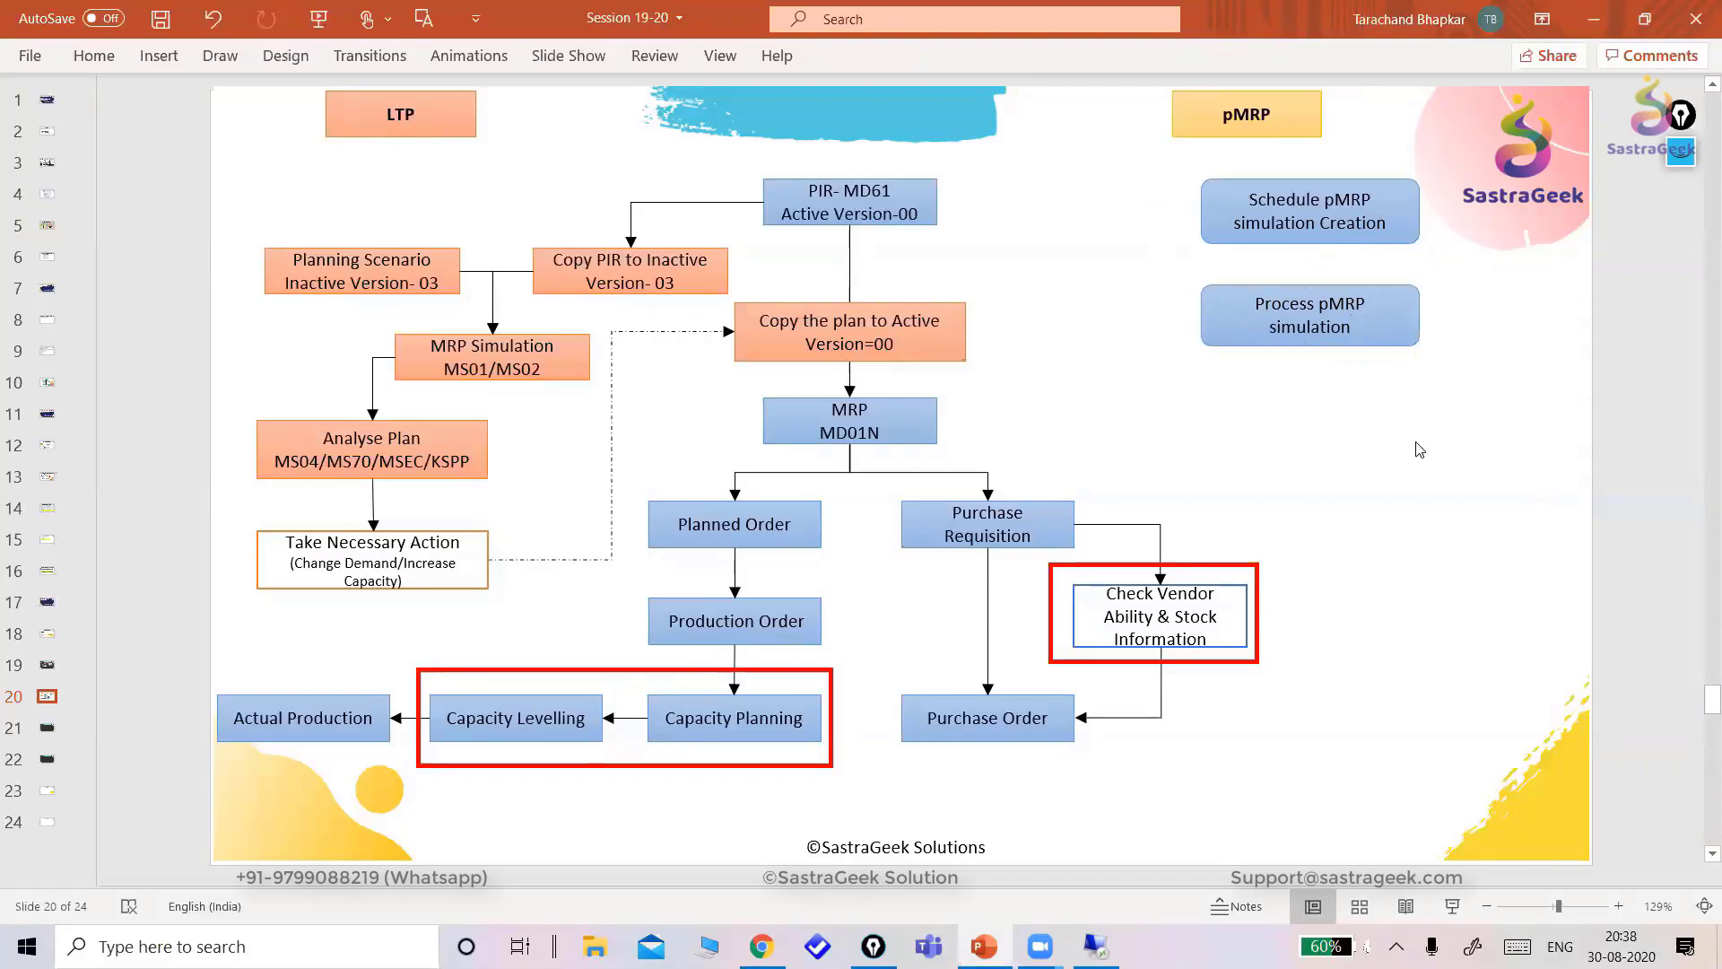
- Apply the light orange Quick Styles theme style to the Schedule and Process pMRP boxes
{"action": "left_click_drag", "start_coordinate": [1101, 170], "coordinate": [1437, 372]}
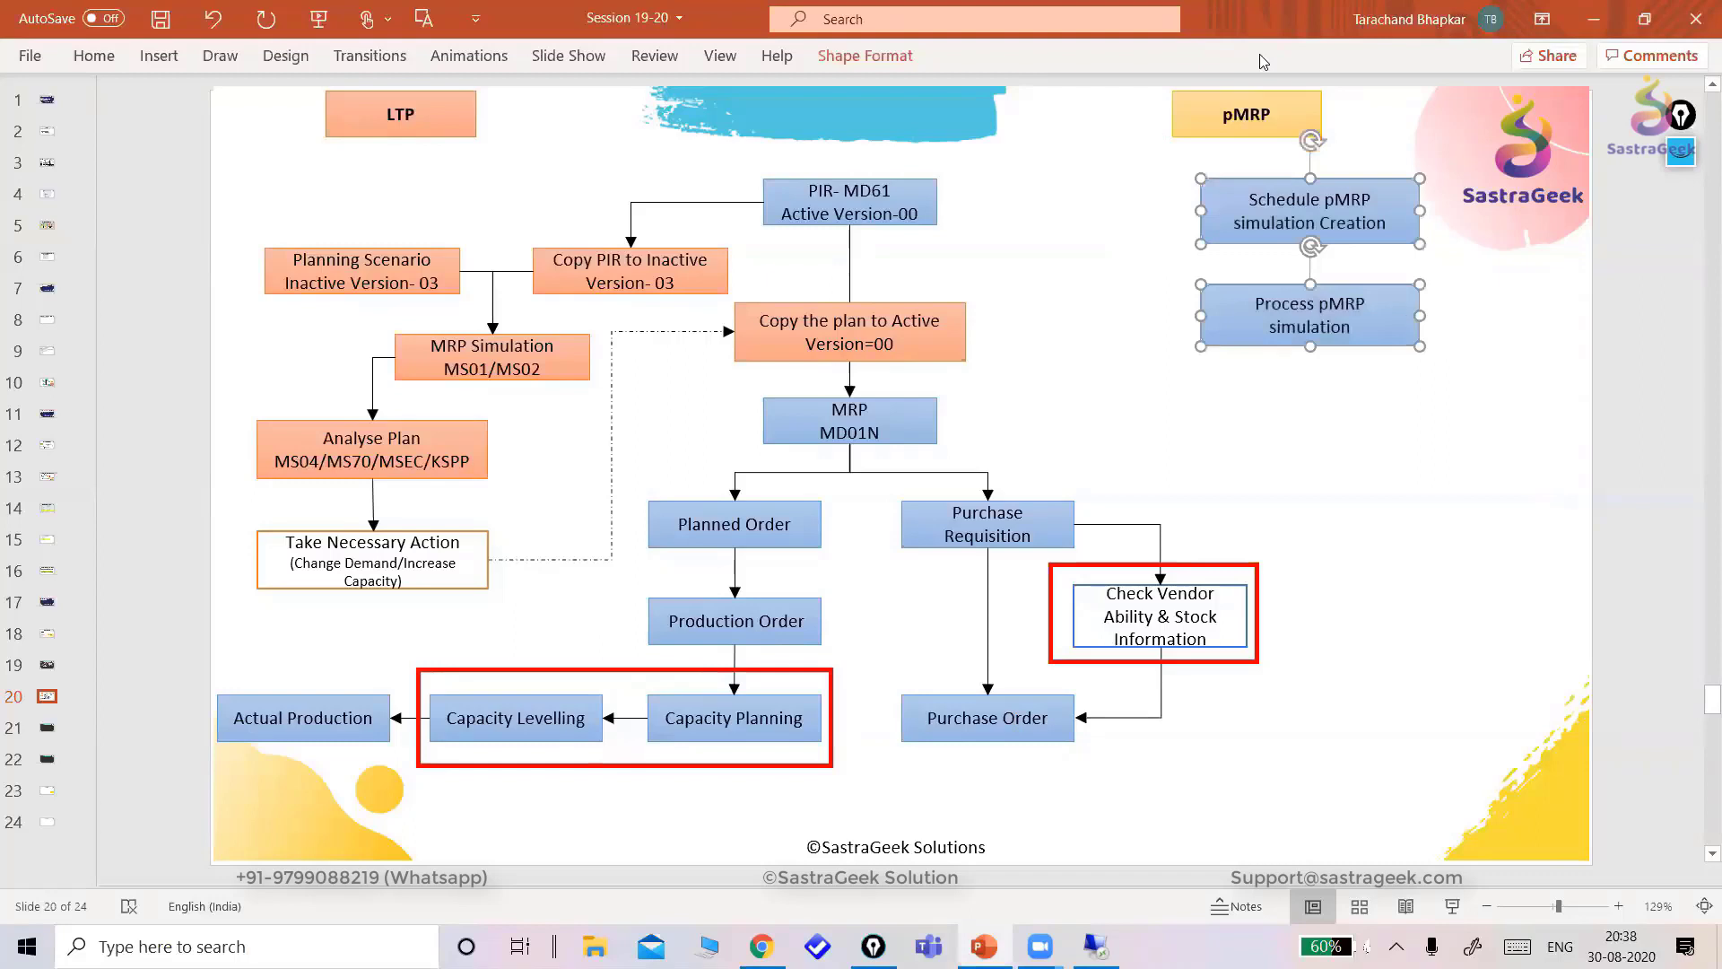
{"action": "left_click", "coordinate": [1305, 107]}
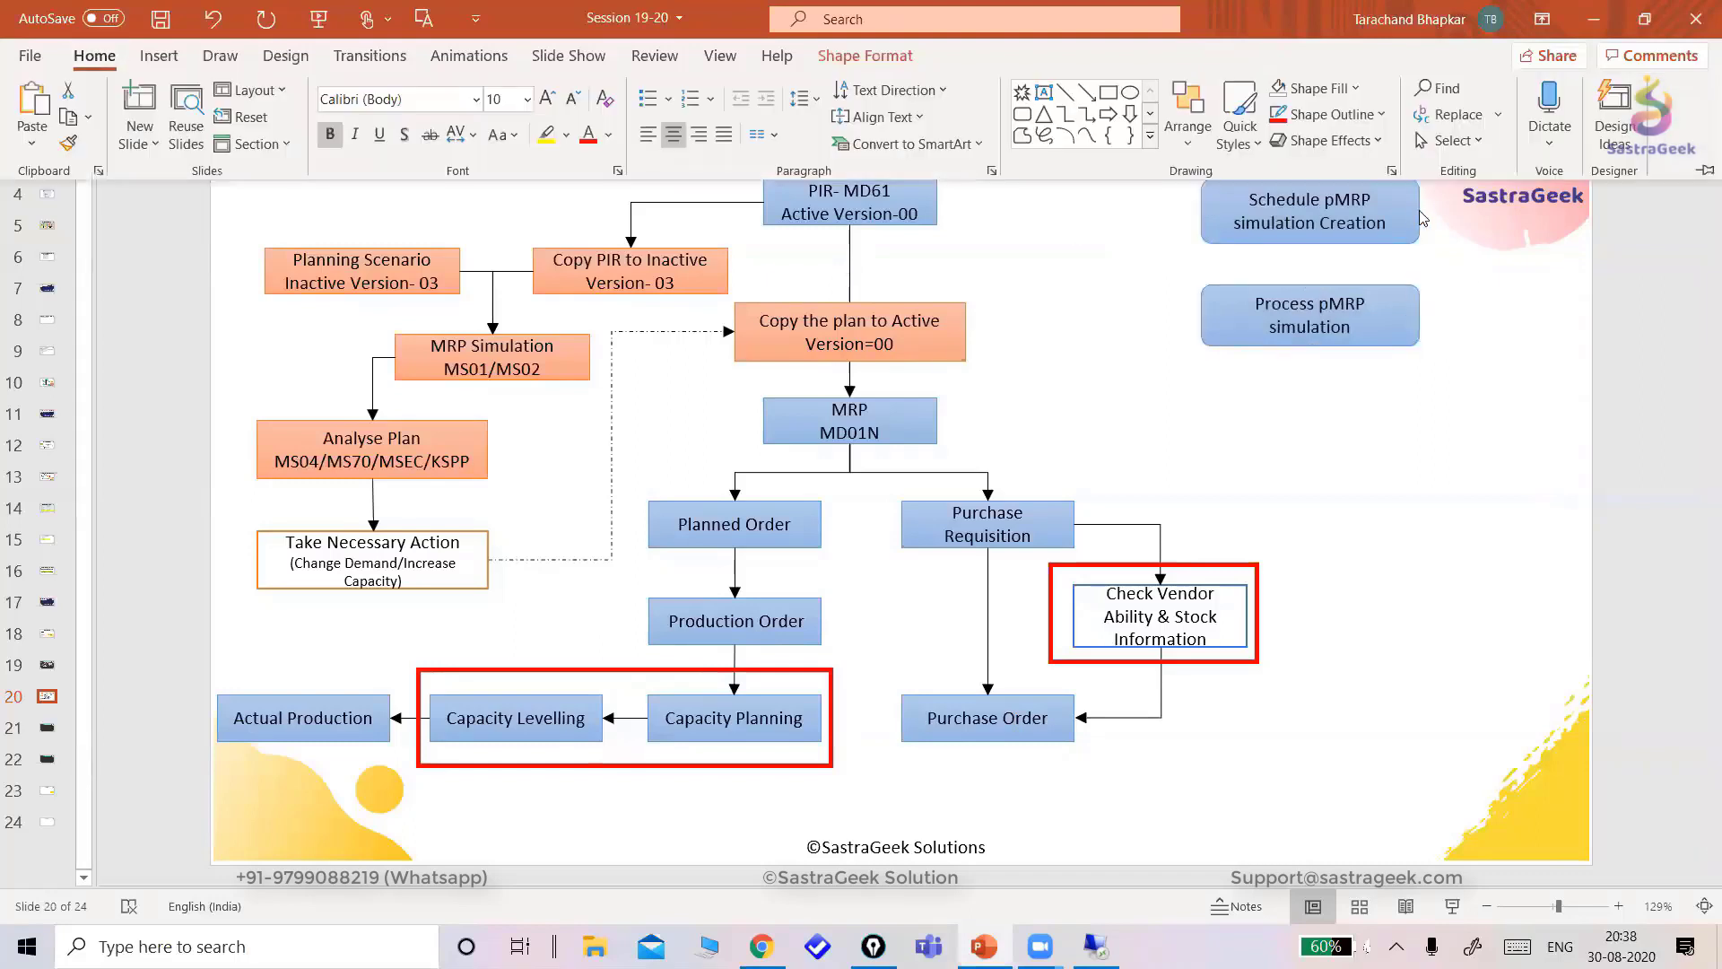
{"action": "left_click", "coordinate": [1415, 226]}
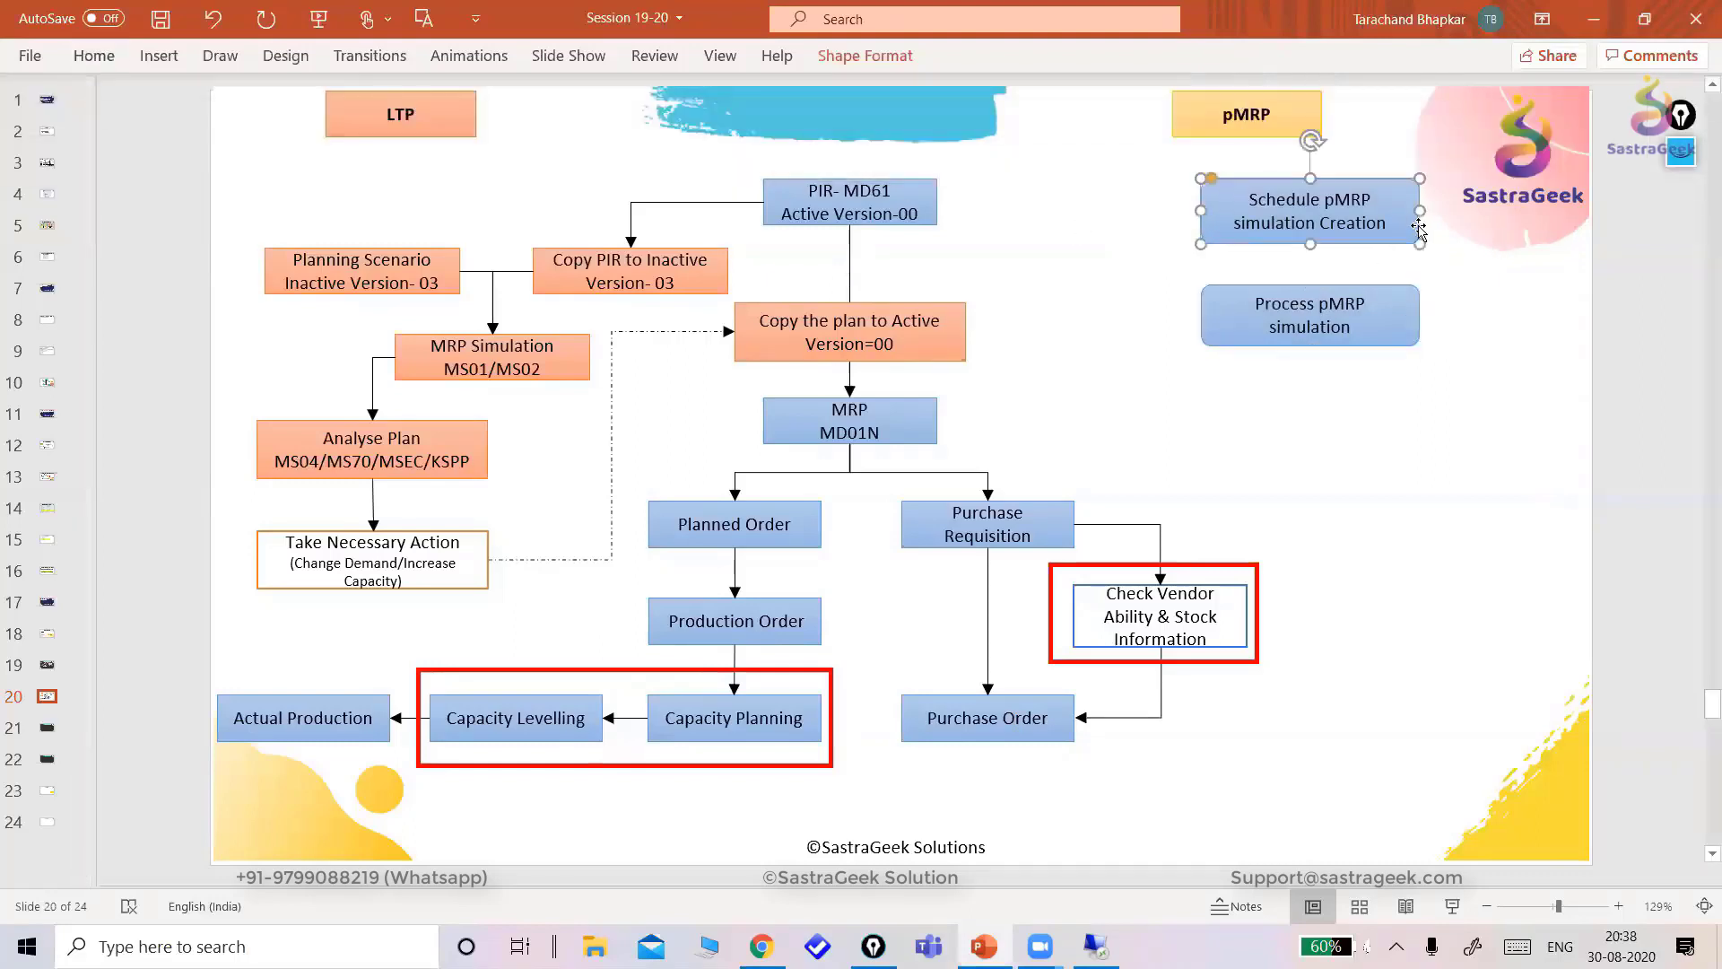
{"action": "left_click", "coordinate": [1405, 335], "text": "shift"}
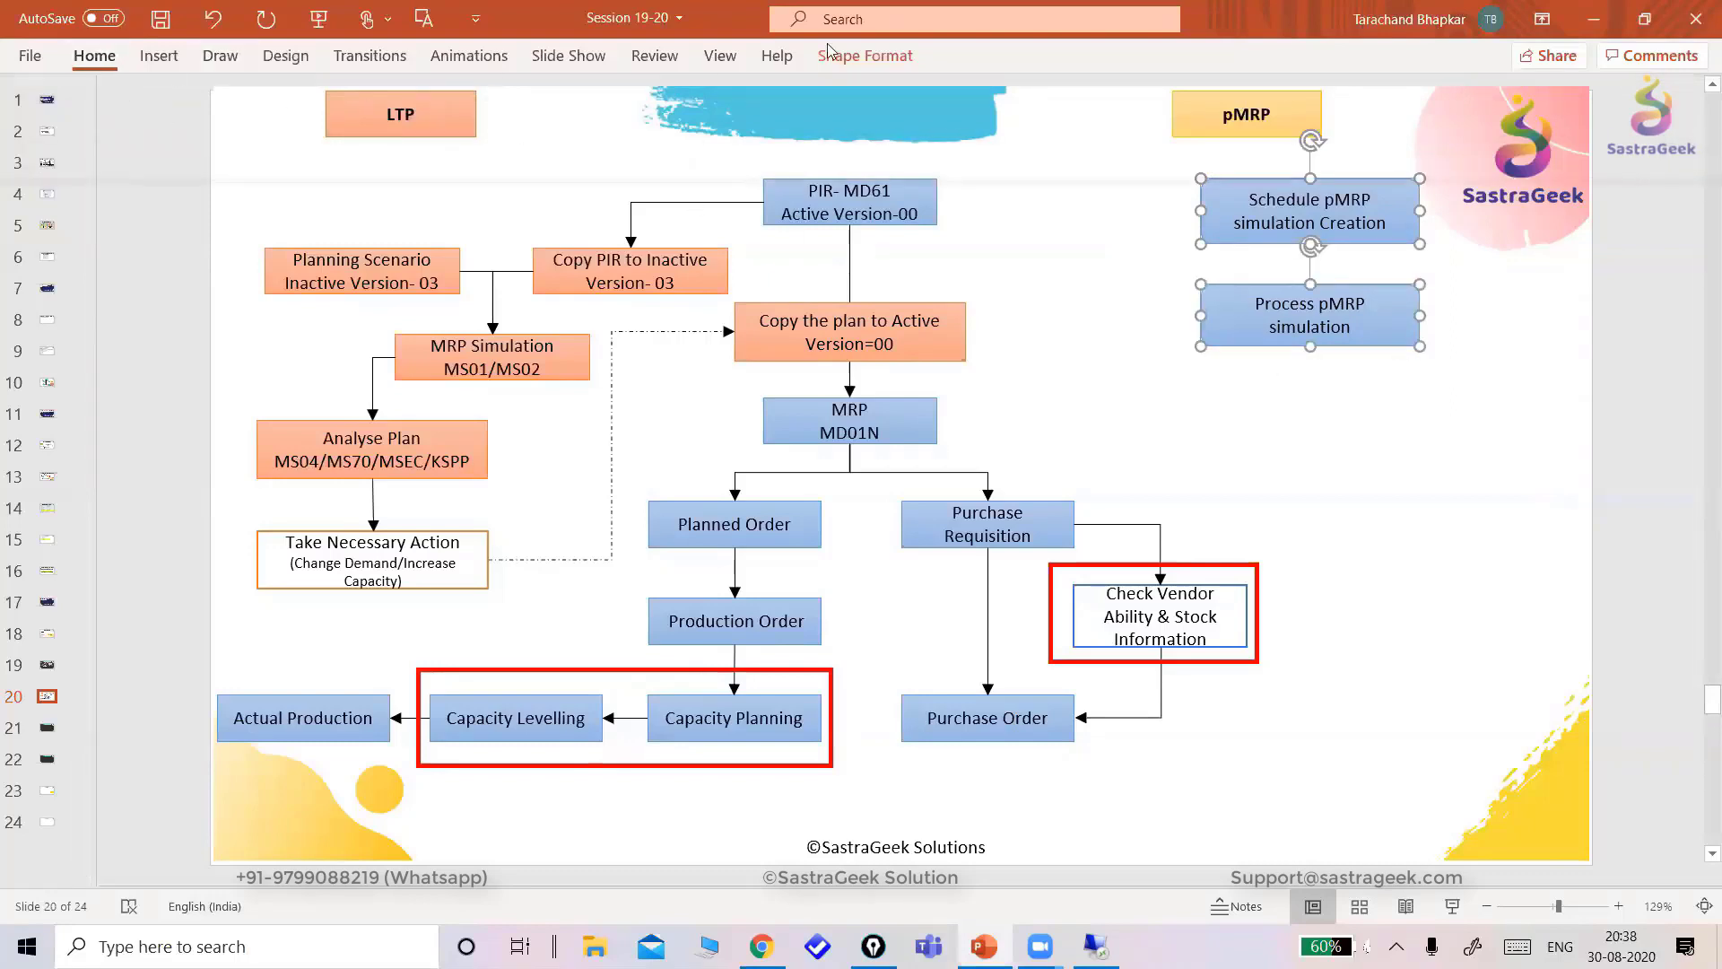
{"action": "left_click", "coordinate": [94, 59]}
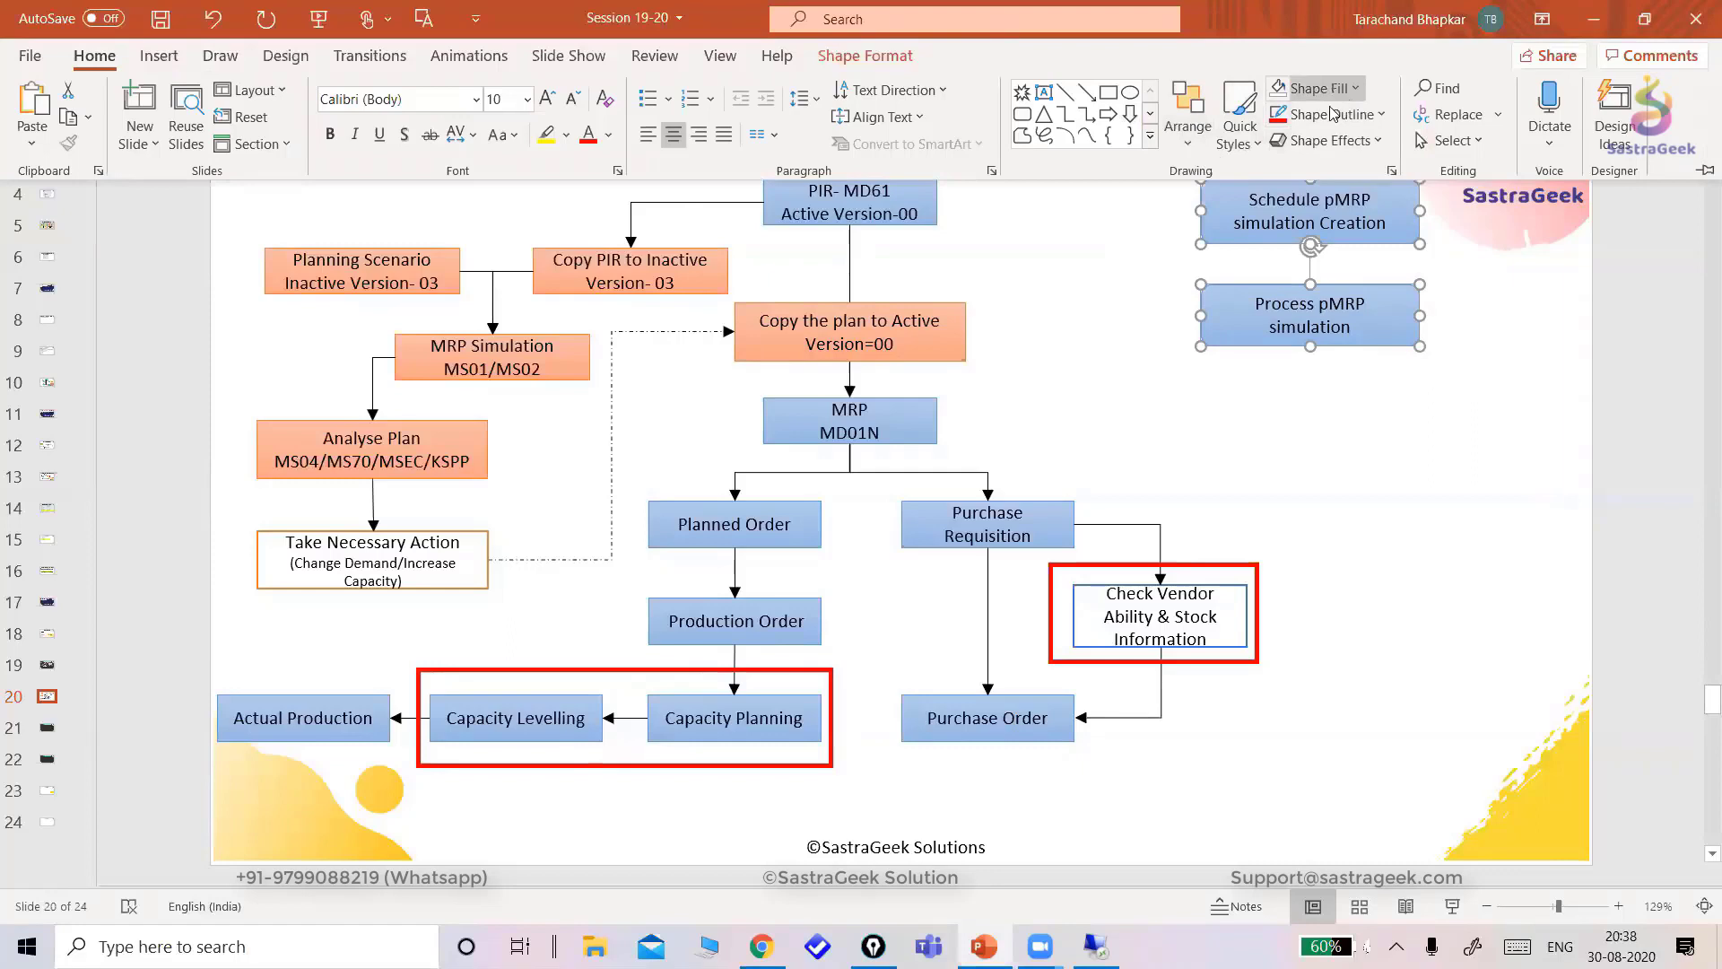
{"action": "left_click", "coordinate": [1241, 131]}
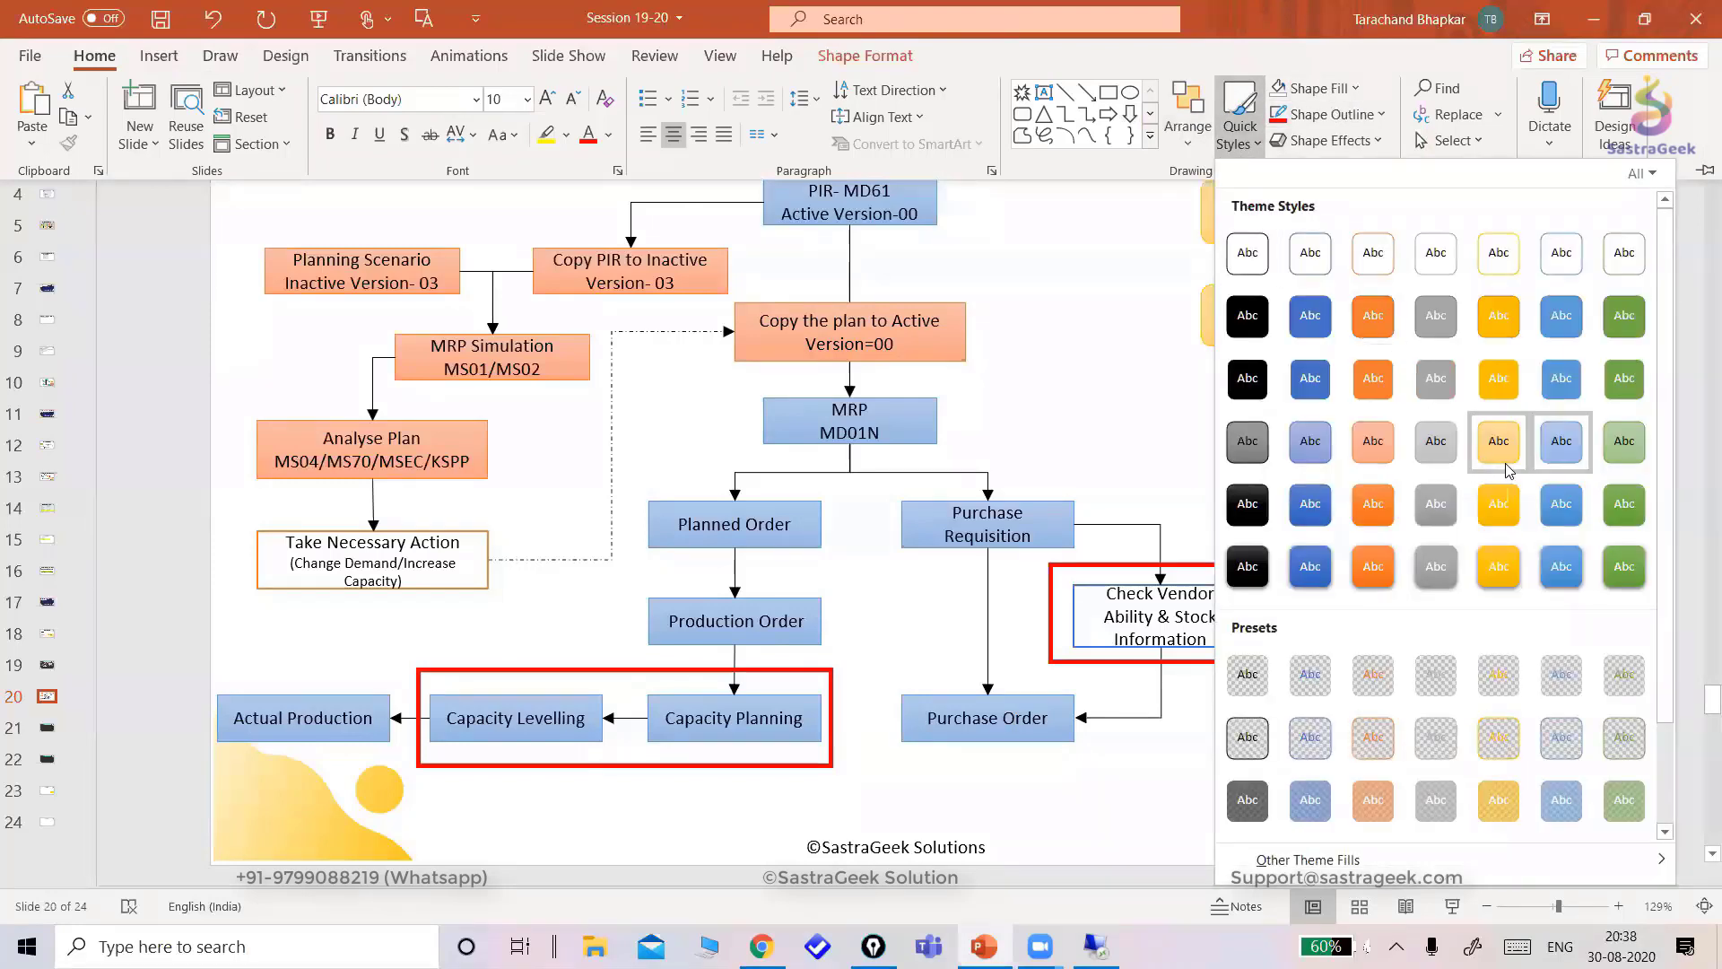
{"action": "left_click", "coordinate": [1507, 469]}
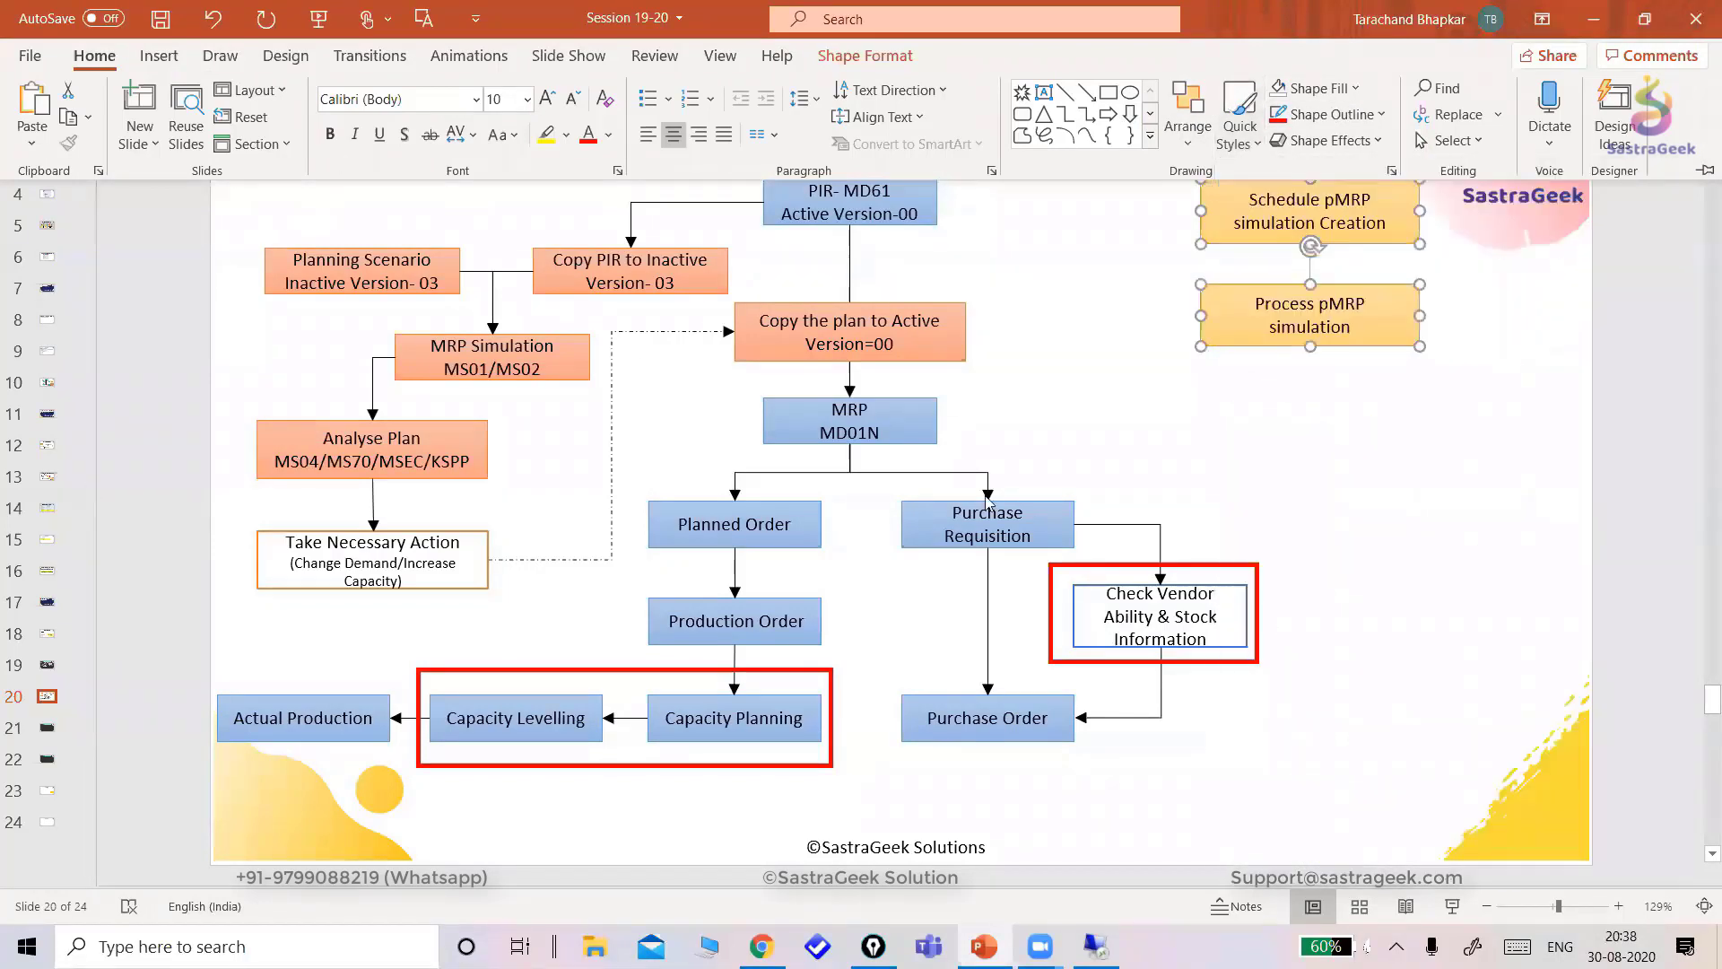
{"action": "left_click", "coordinate": [1549, 560]}
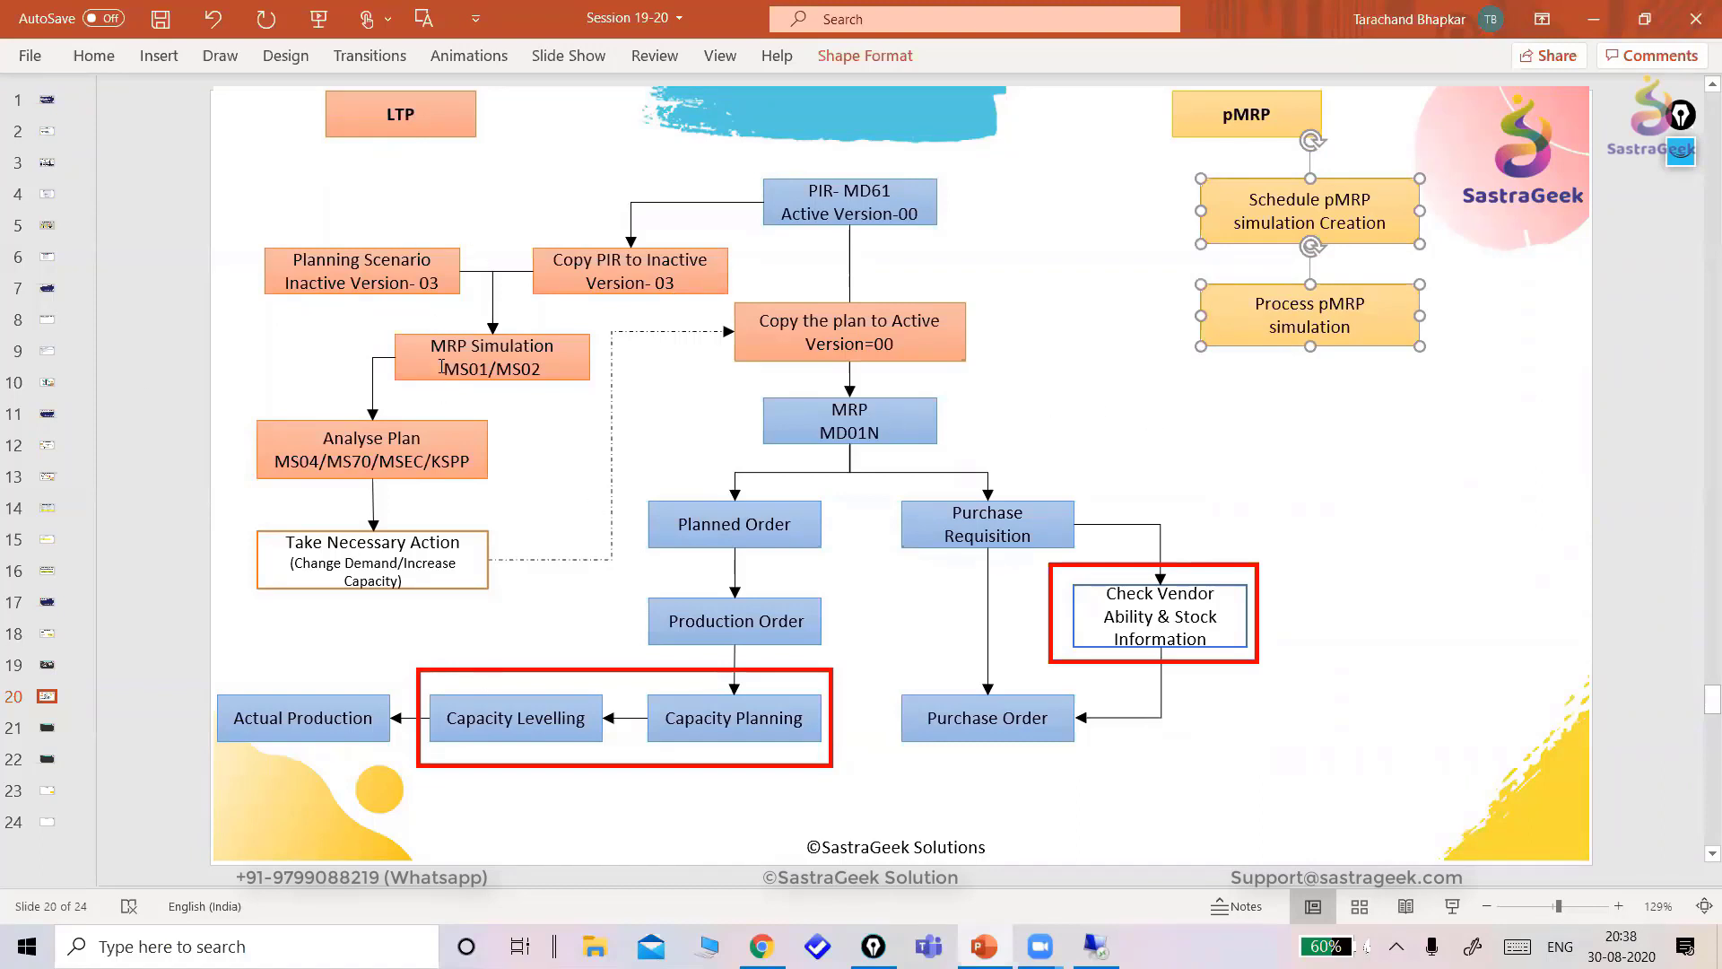
- Deselect the Analyse Plan box and choose the Elbow Connector from Shapes
{"action": "left_click", "coordinate": [454, 446]}
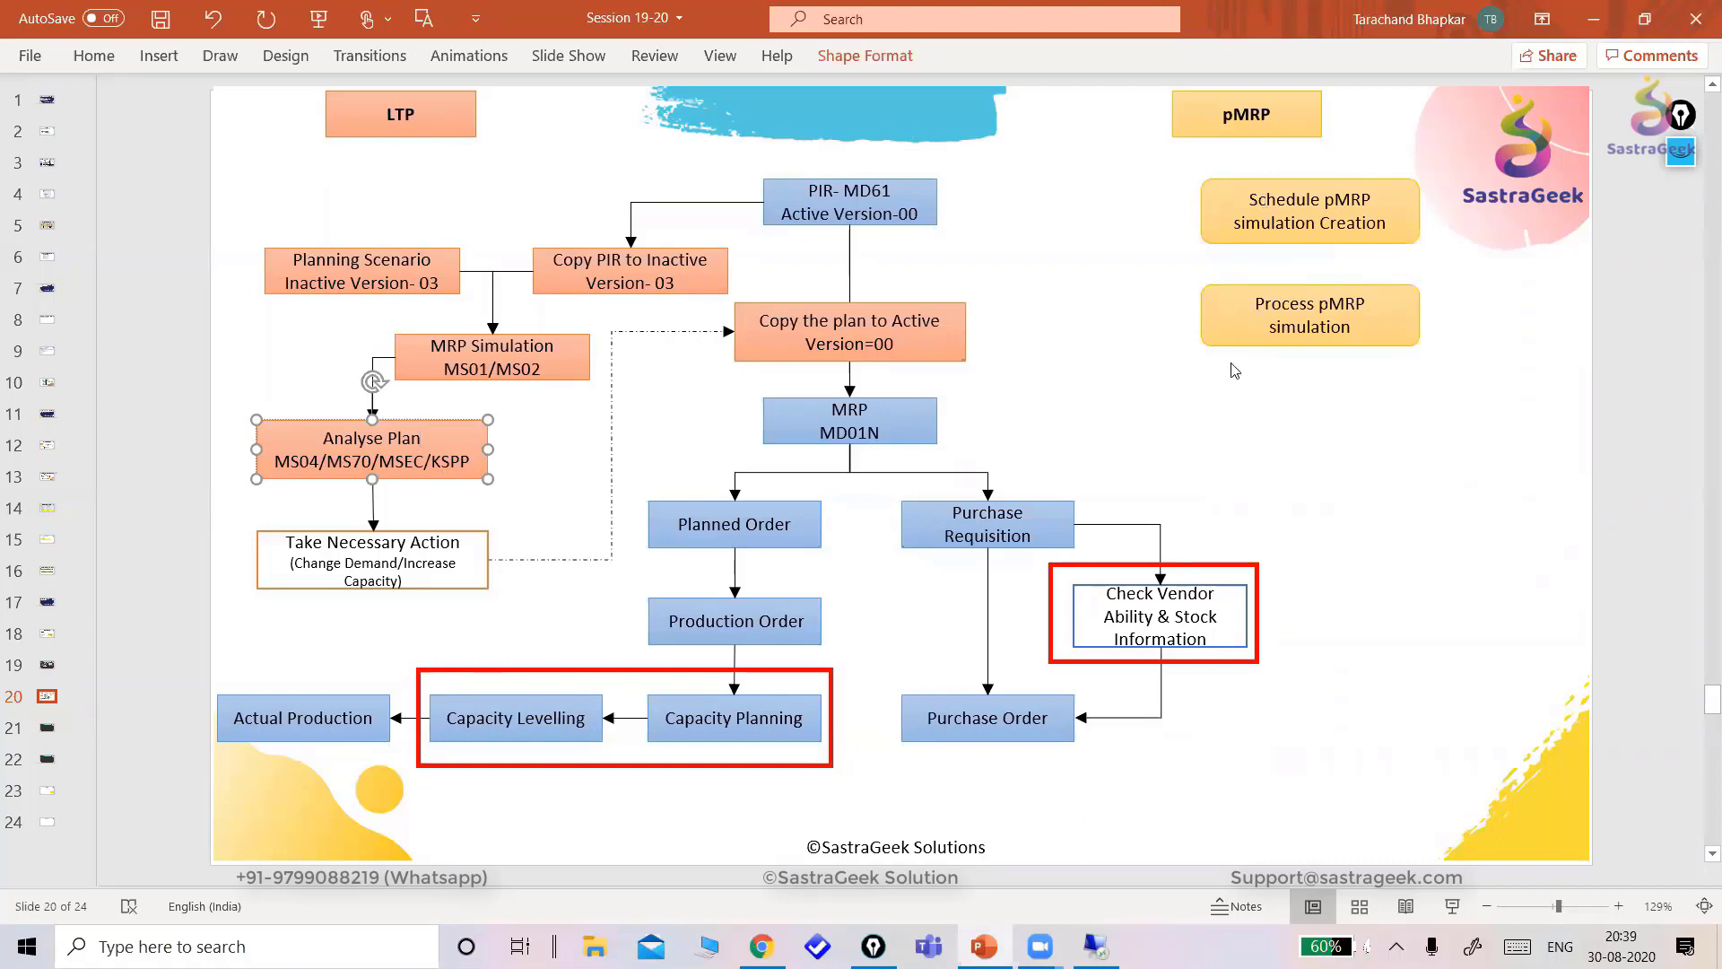
{"action": "left_click", "coordinate": [551, 491]}
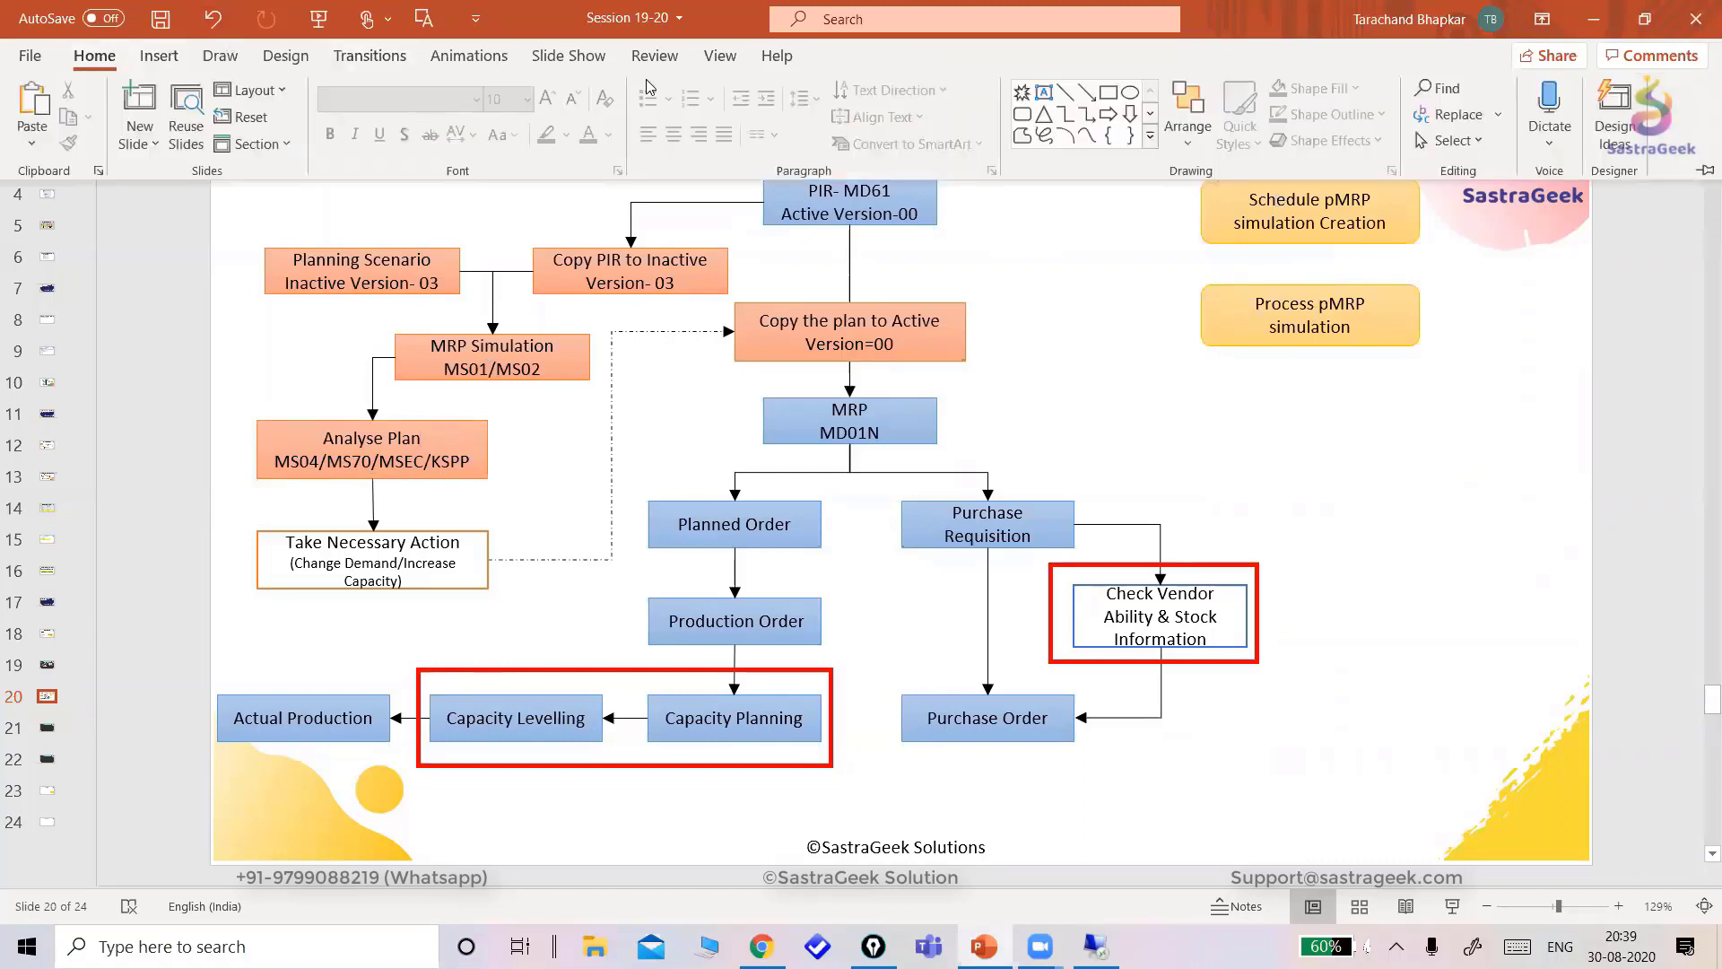
{"action": "left_click", "coordinate": [1087, 118]}
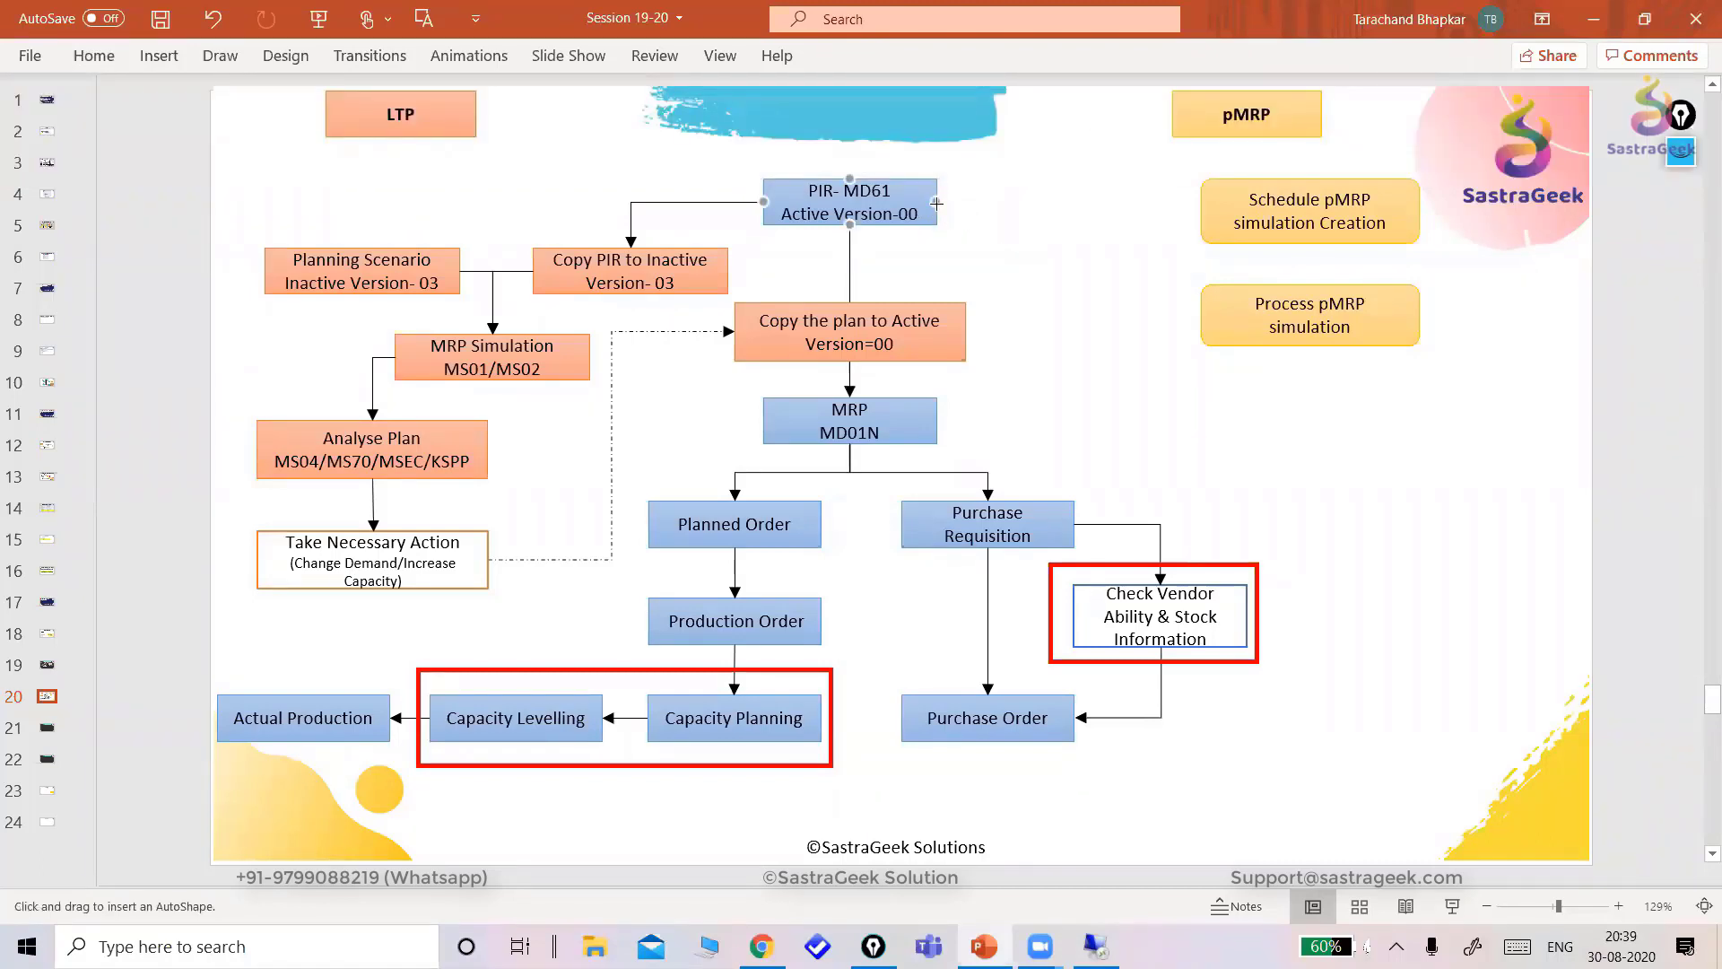
- Connect PIR-MD61 to the Schedule pMRP box and reposition both pMRP step boxes beneath it
{"action": "mouse_move", "coordinate": [937, 203]}
{"action": "left_mouse_down"}
{"action": "mouse_move", "coordinate": [1153, 170]}
{"action": "mouse_move", "coordinate": [1310, 178]}
{"action": "left_mouse_up"}
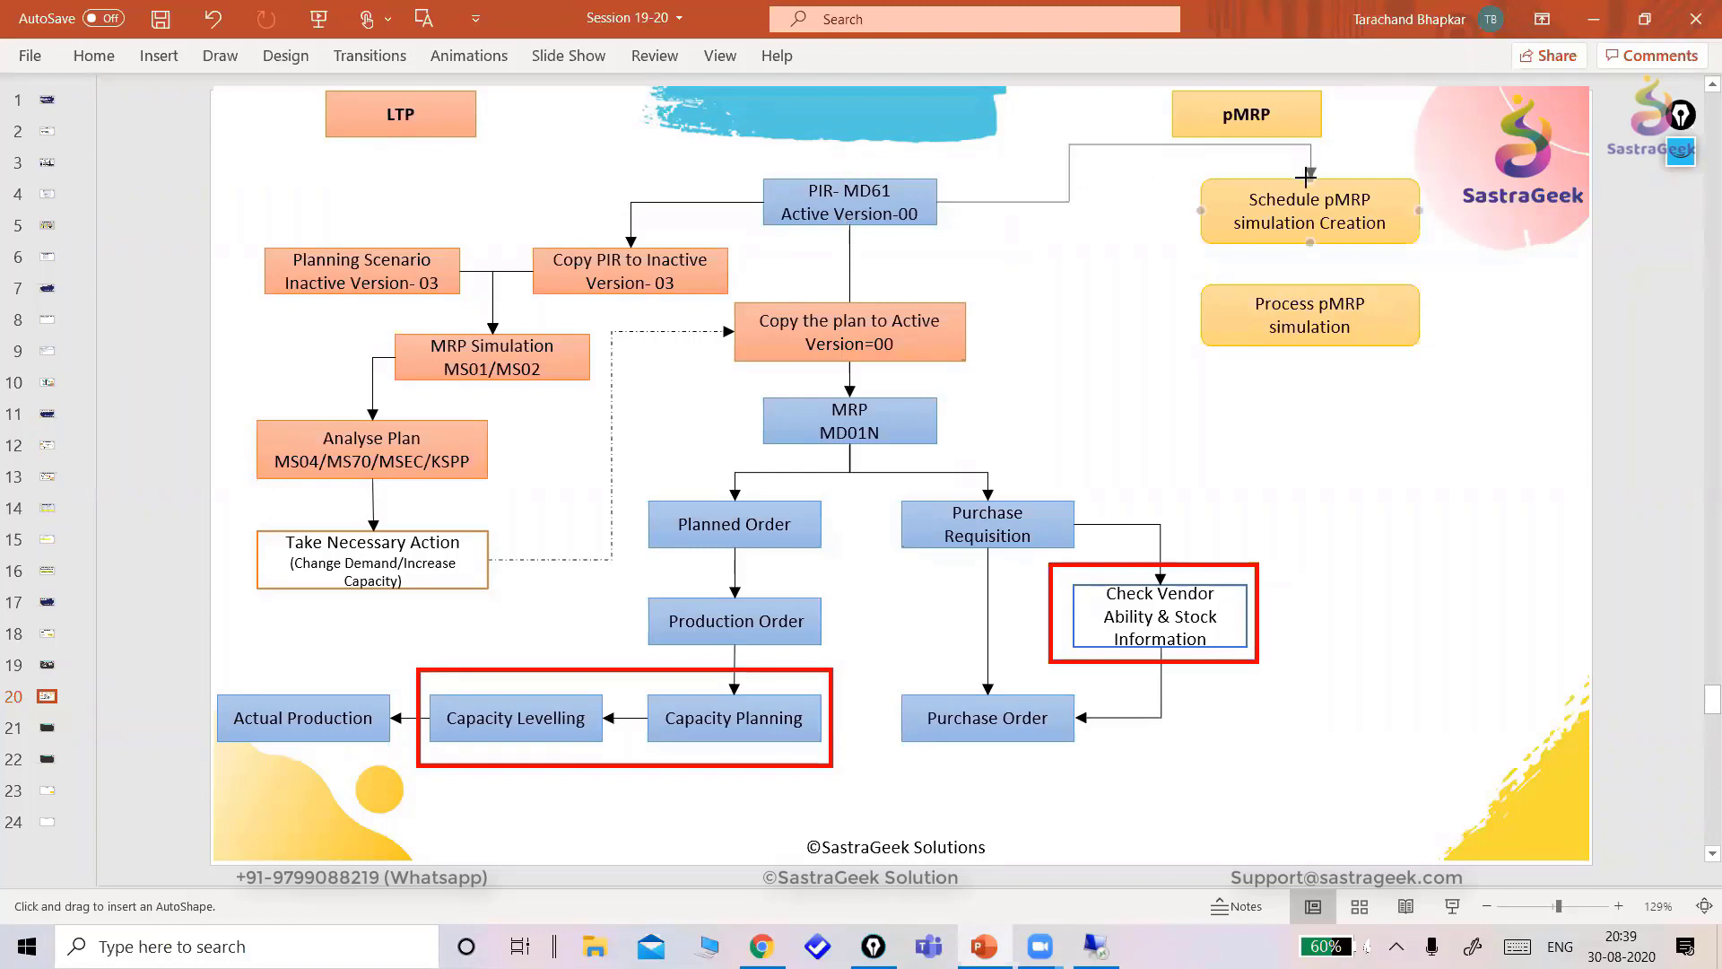
{"action": "left_click_drag", "start_coordinate": [1415, 339], "coordinate": [1421, 422]}
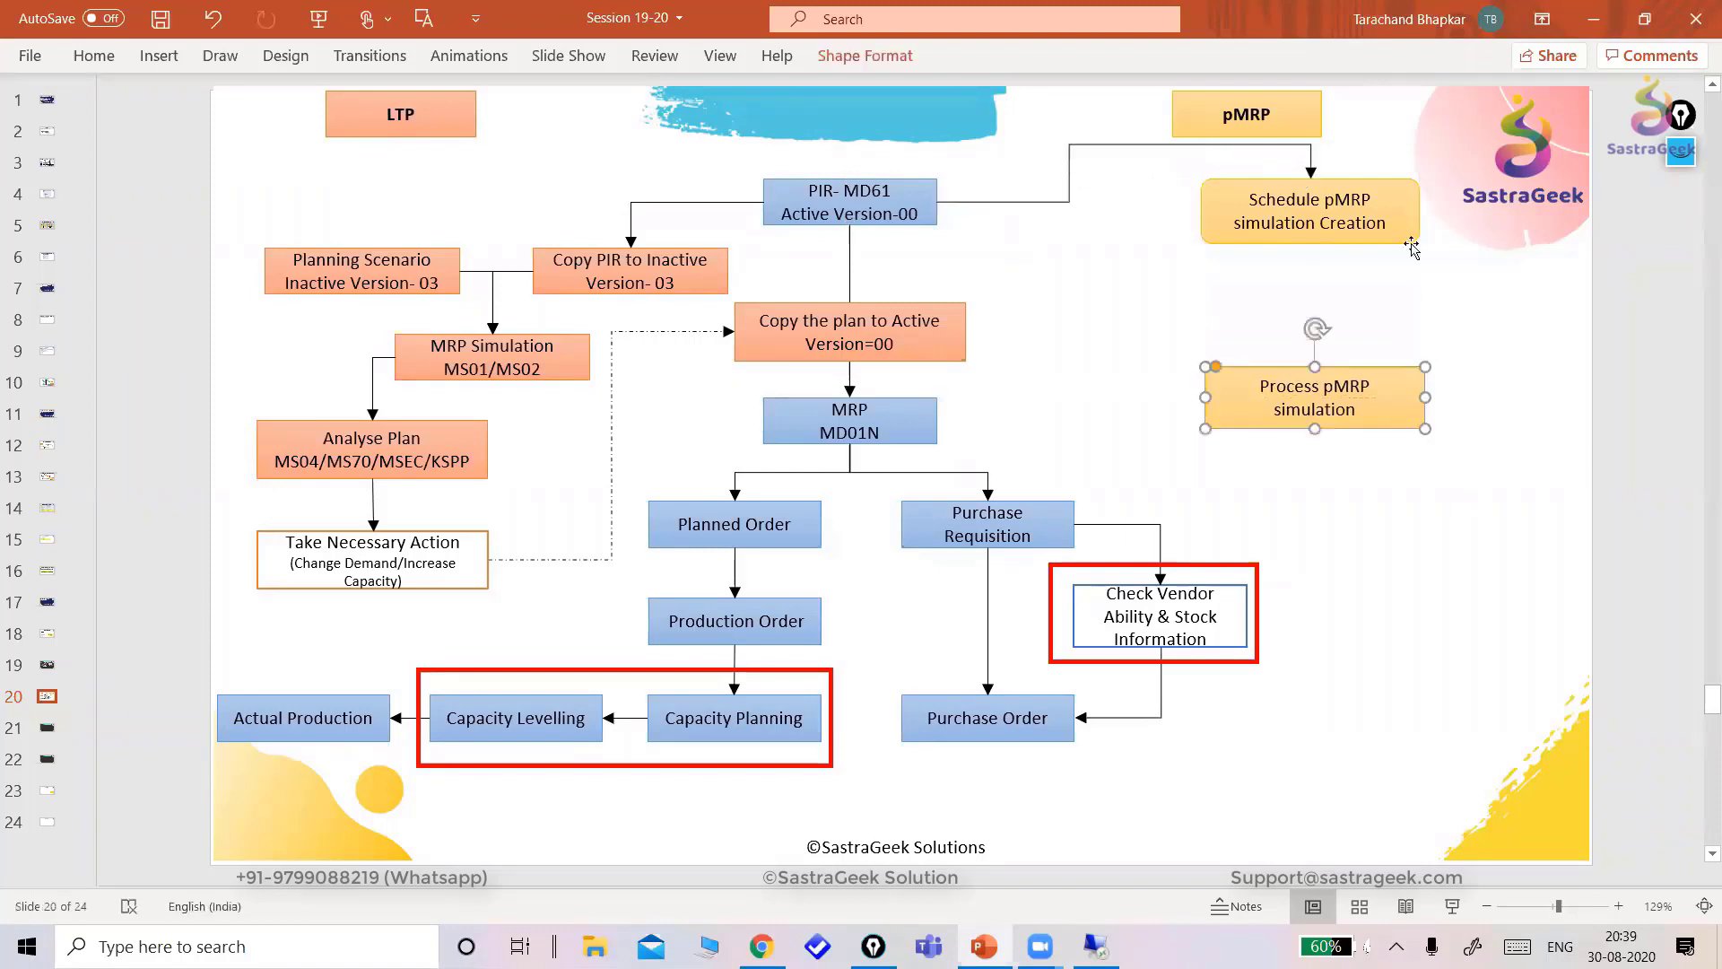
{"action": "left_click_drag", "start_coordinate": [1395, 219], "coordinate": [1226, 286]}
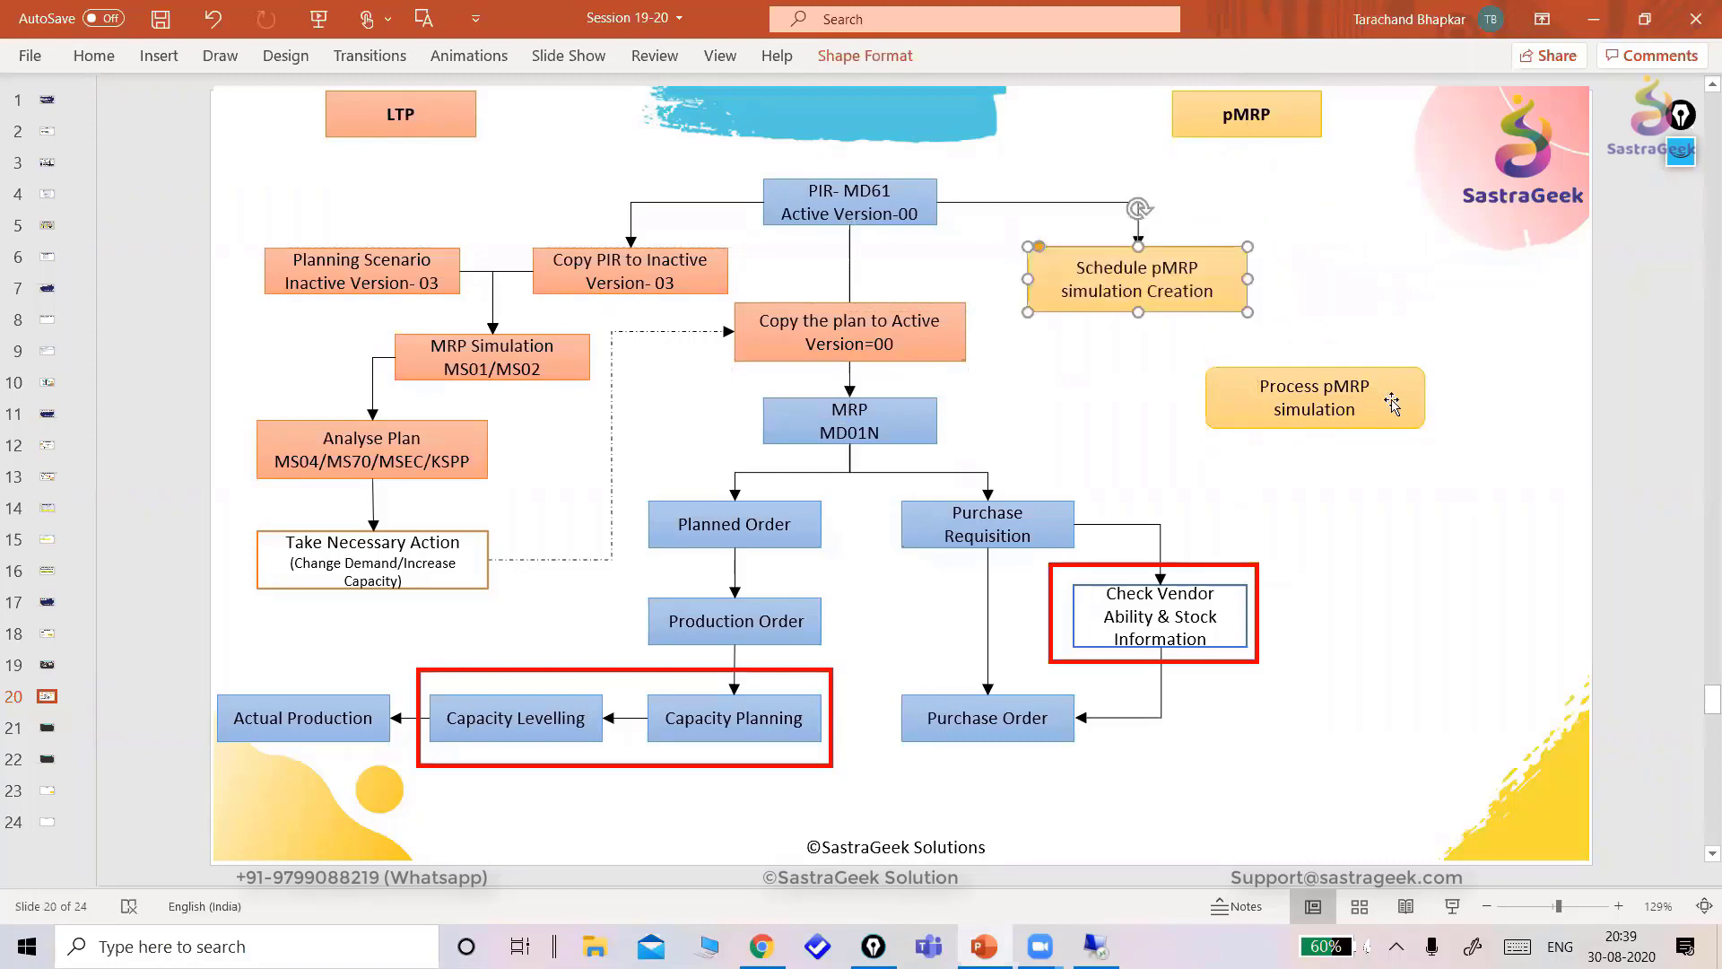
{"action": "left_click_drag", "start_coordinate": [1393, 396], "coordinate": [1401, 374]}
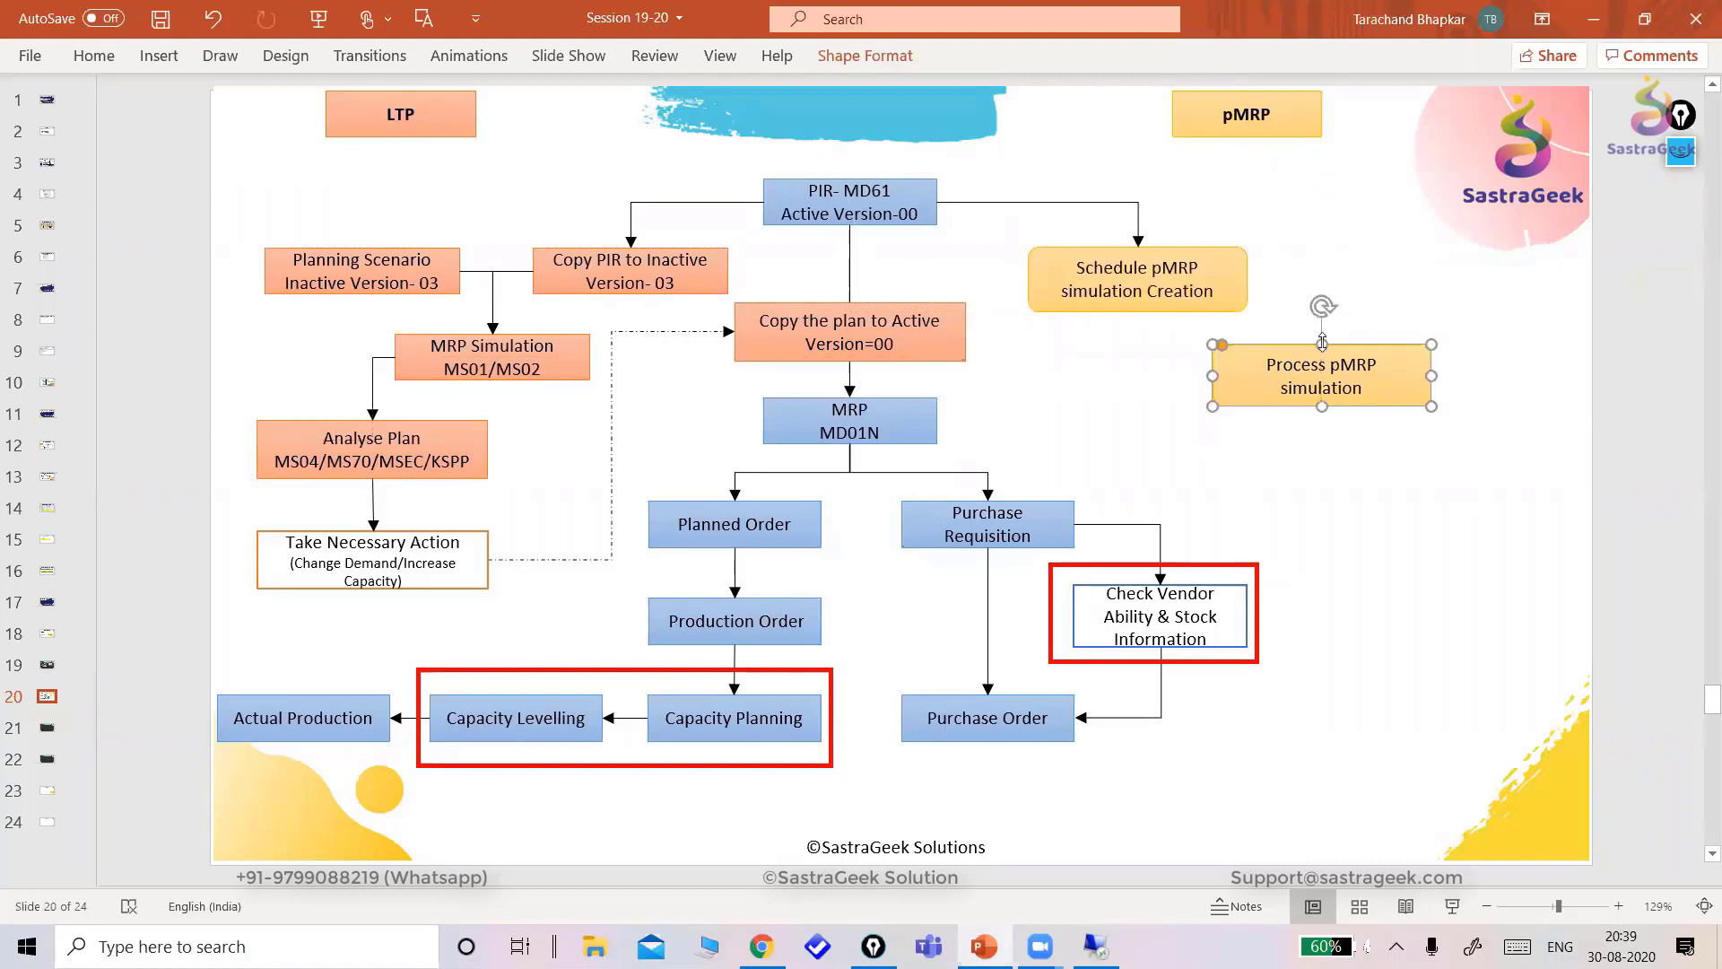
- Draw an elbow arrow connector from Schedule pMRP down to Process pMRP simulation
{"action": "key", "text": "ctrl+F1"}
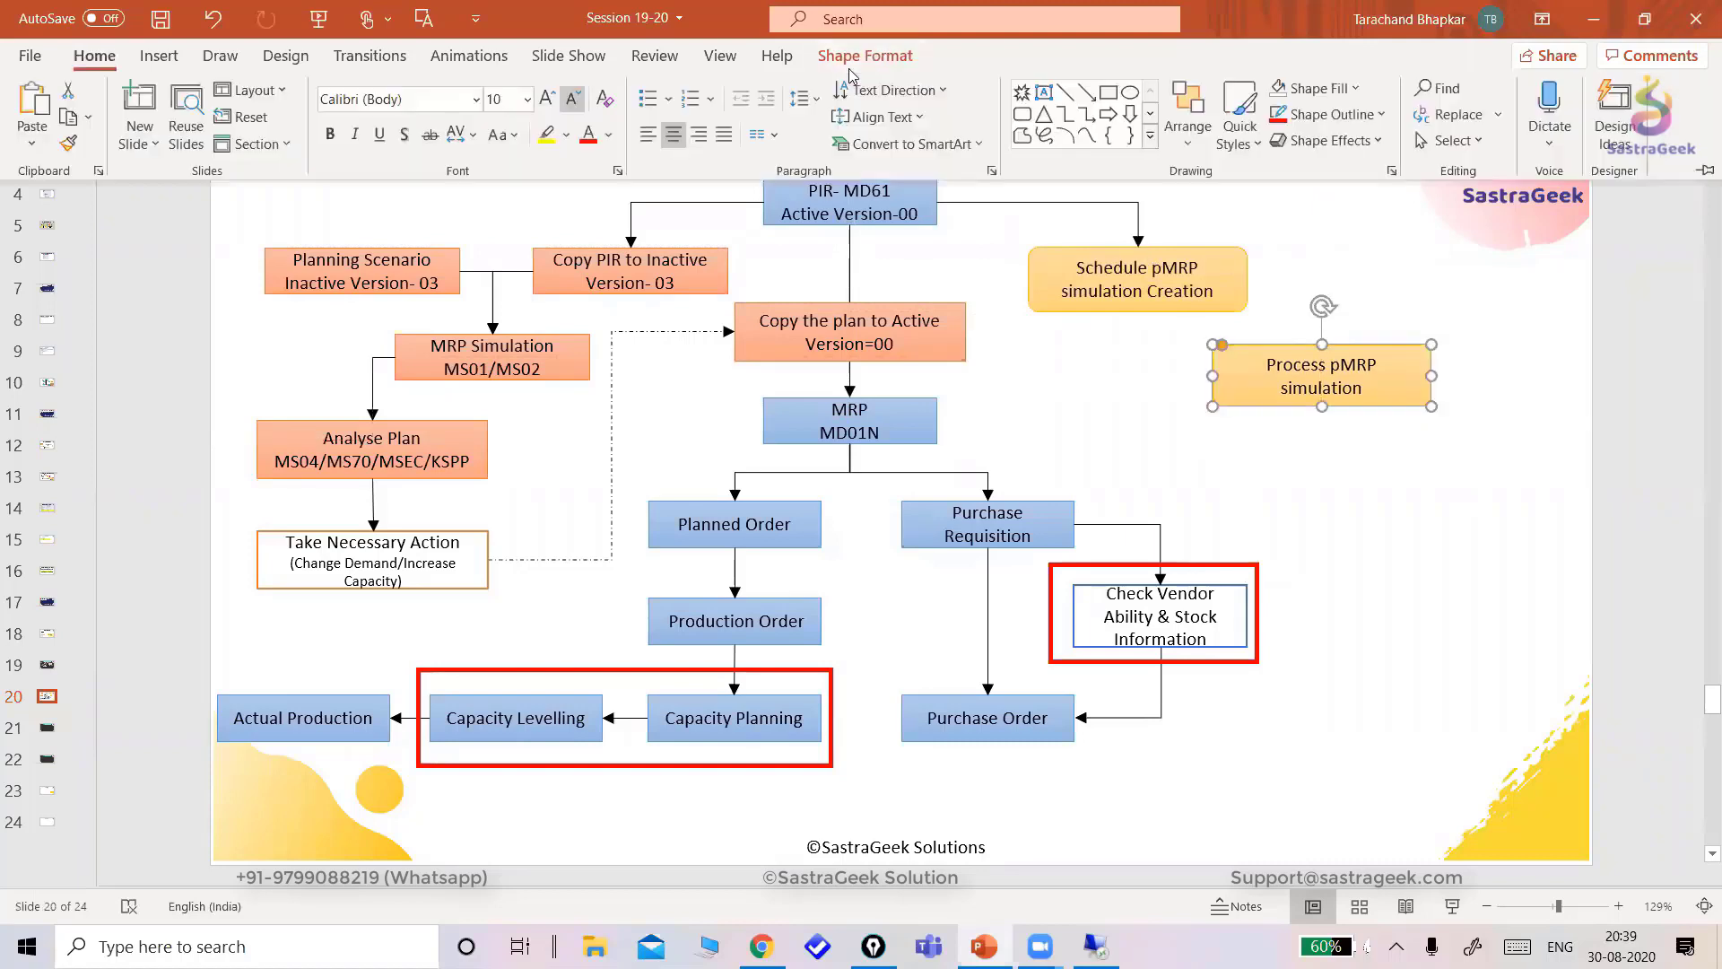
{"action": "left_click", "coordinate": [1087, 115]}
{"action": "left_click_drag", "start_coordinate": [1249, 279], "coordinate": [1322, 345]}
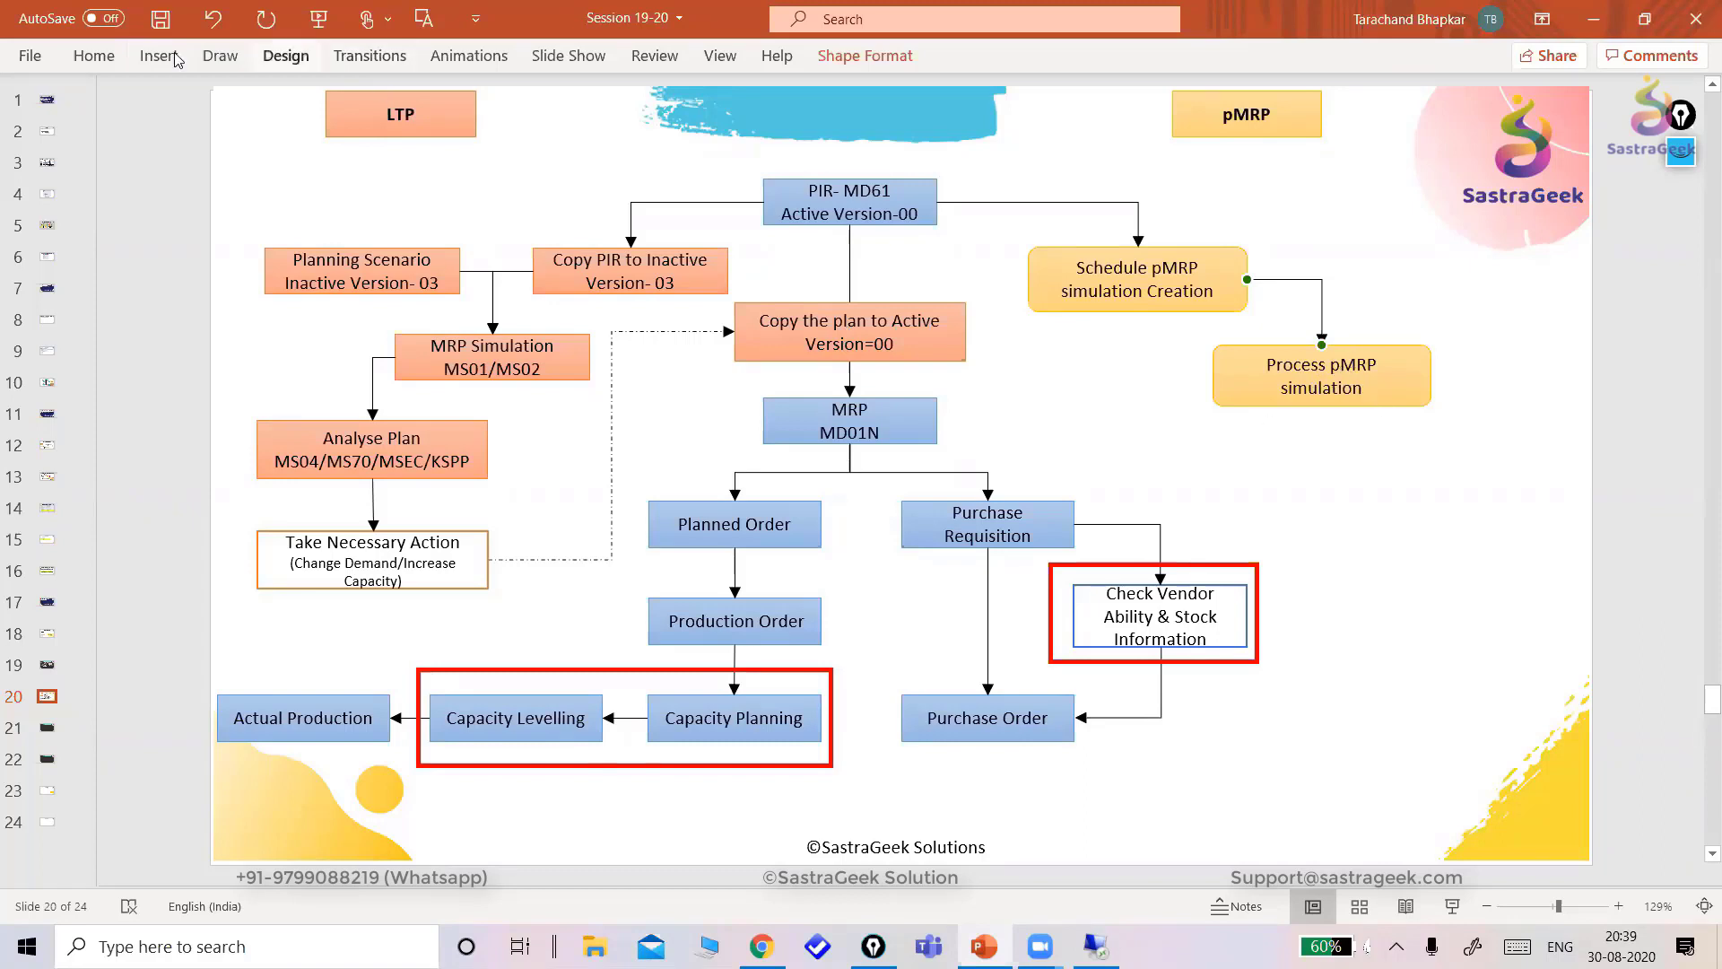
- Draw a rectangular callout shape just left of the Process pMRP simulation box
{"action": "left_click", "coordinate": [95, 55]}
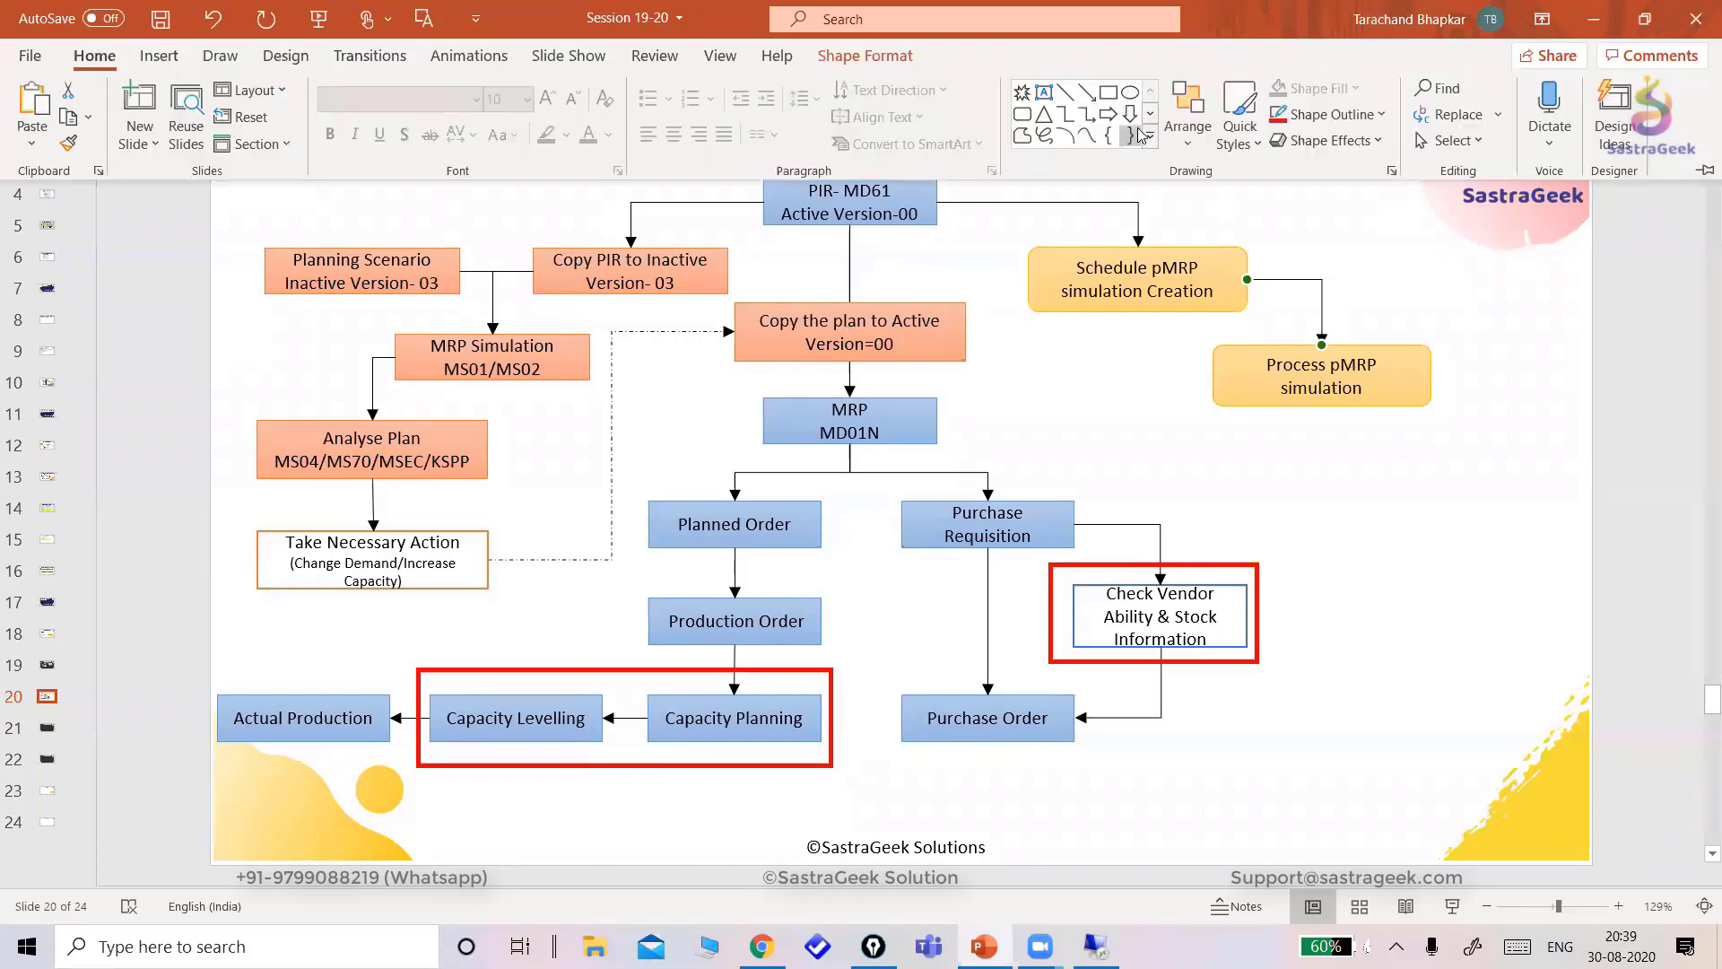
{"action": "left_click", "coordinate": [1152, 146]}
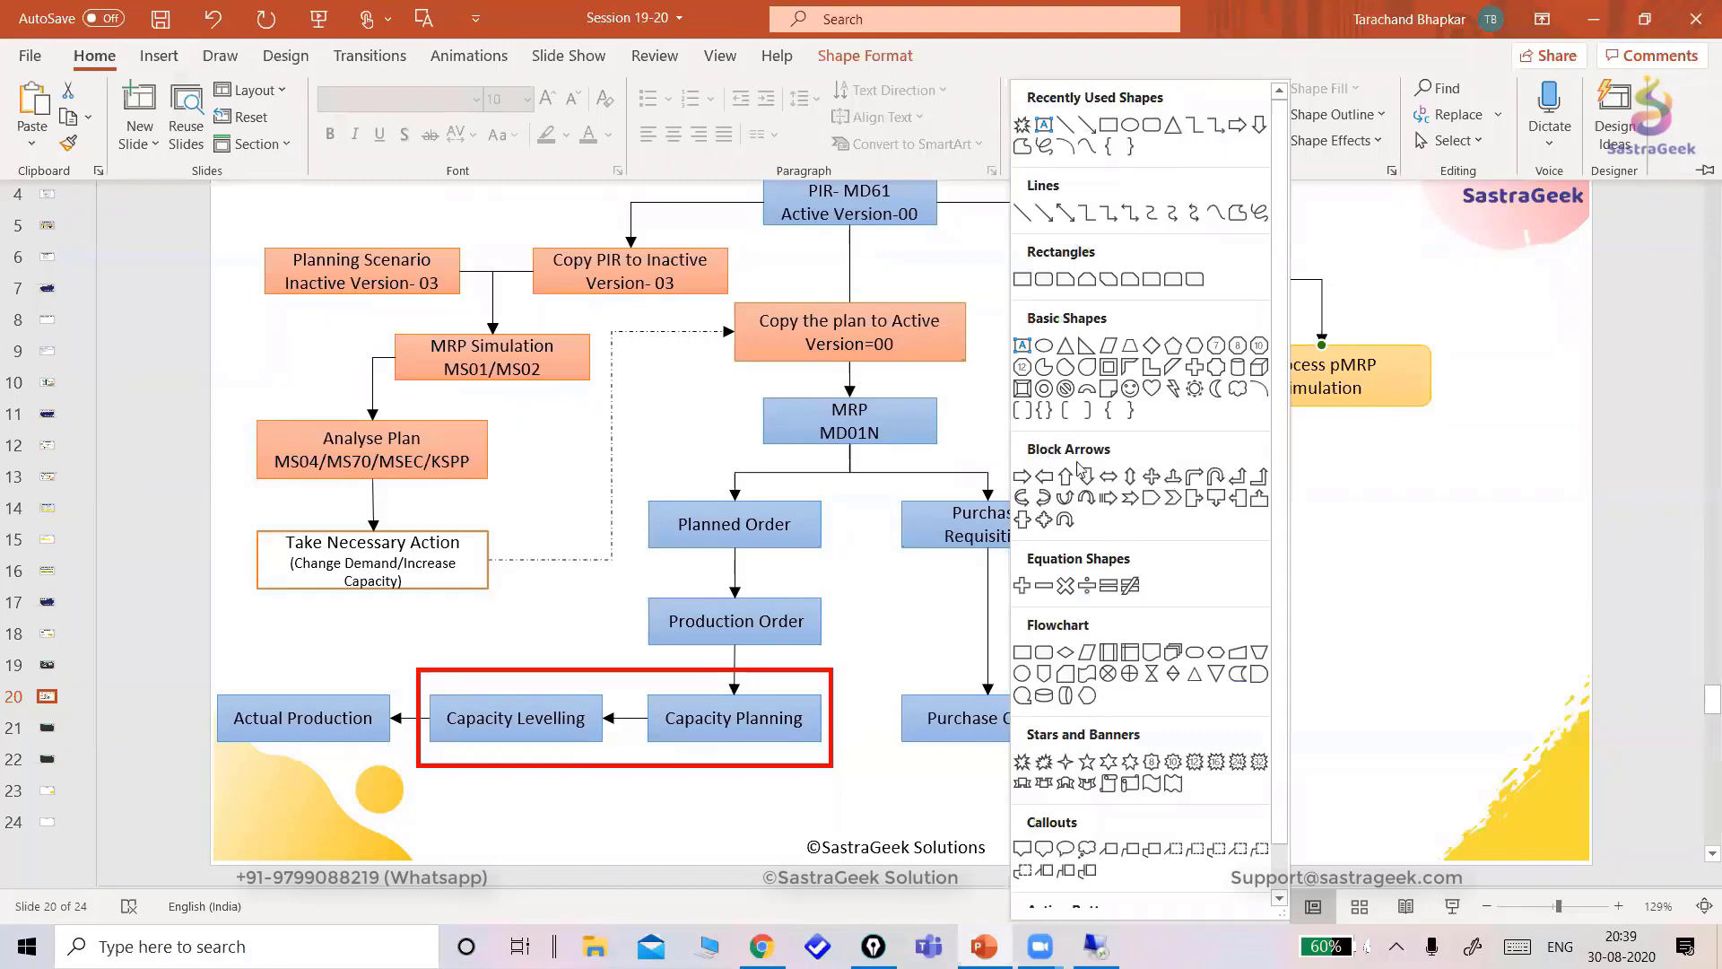
{"action": "scroll", "coordinate": [1130, 585], "scroll_direction": "down", "scroll_amount": 1}
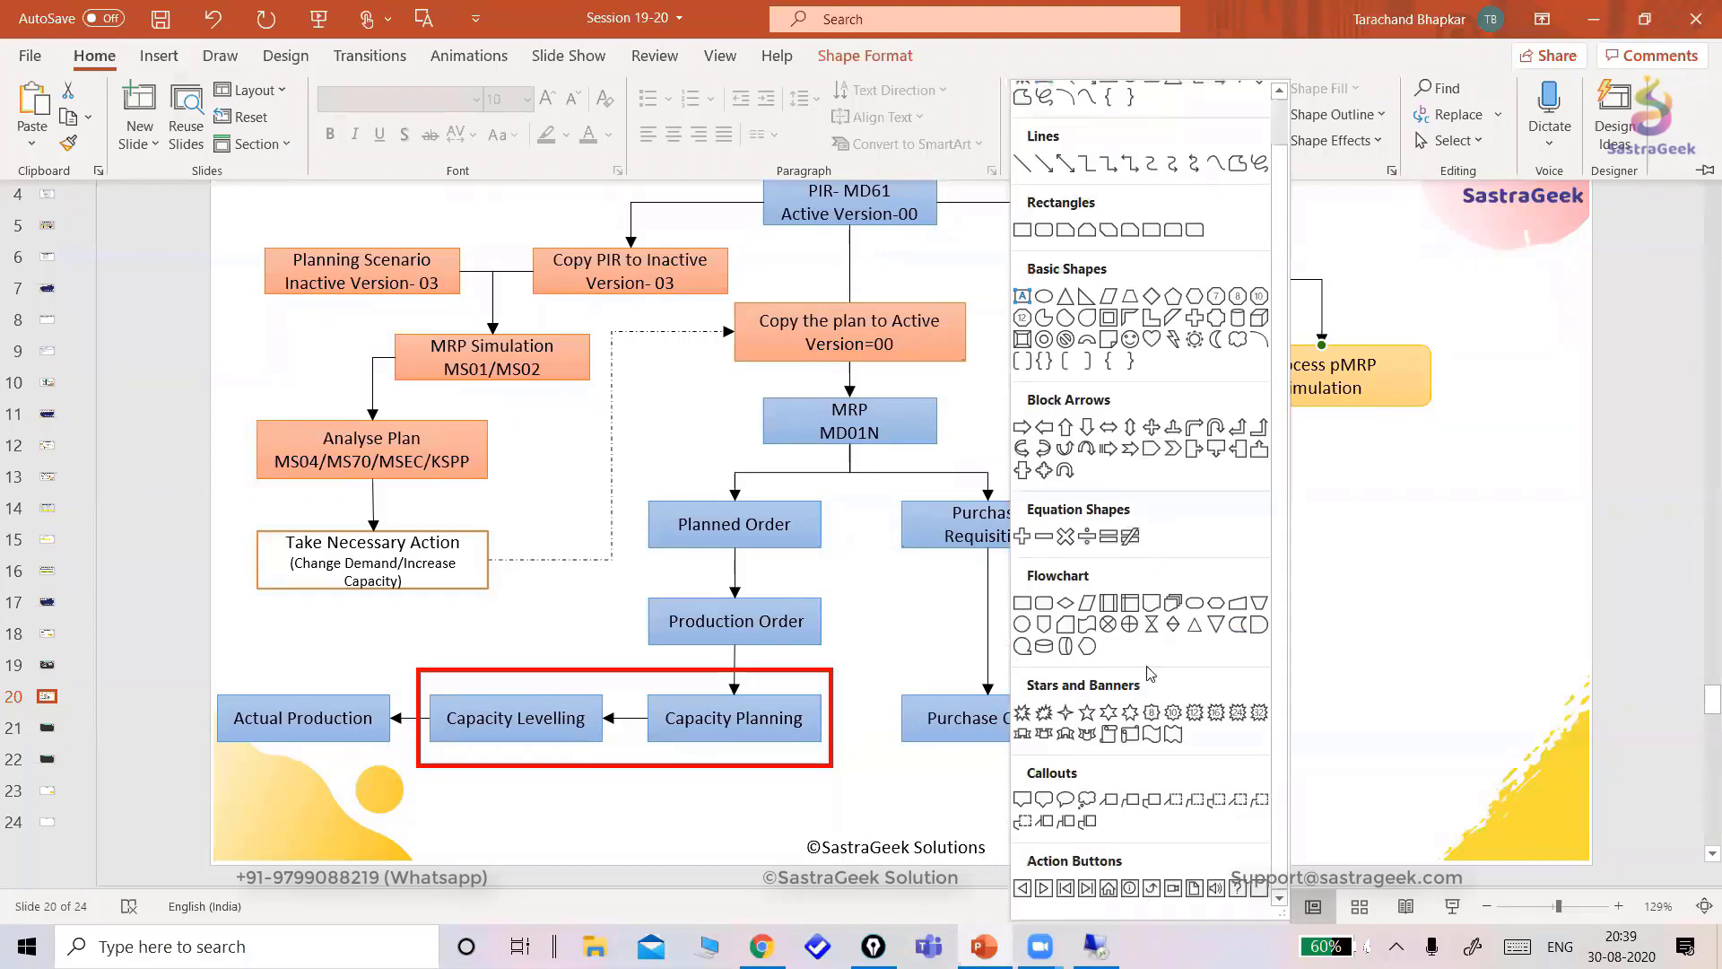
{"action": "left_click", "coordinate": [1022, 799]}
{"action": "left_click_drag", "start_coordinate": [1088, 395], "coordinate": [1195, 372]}
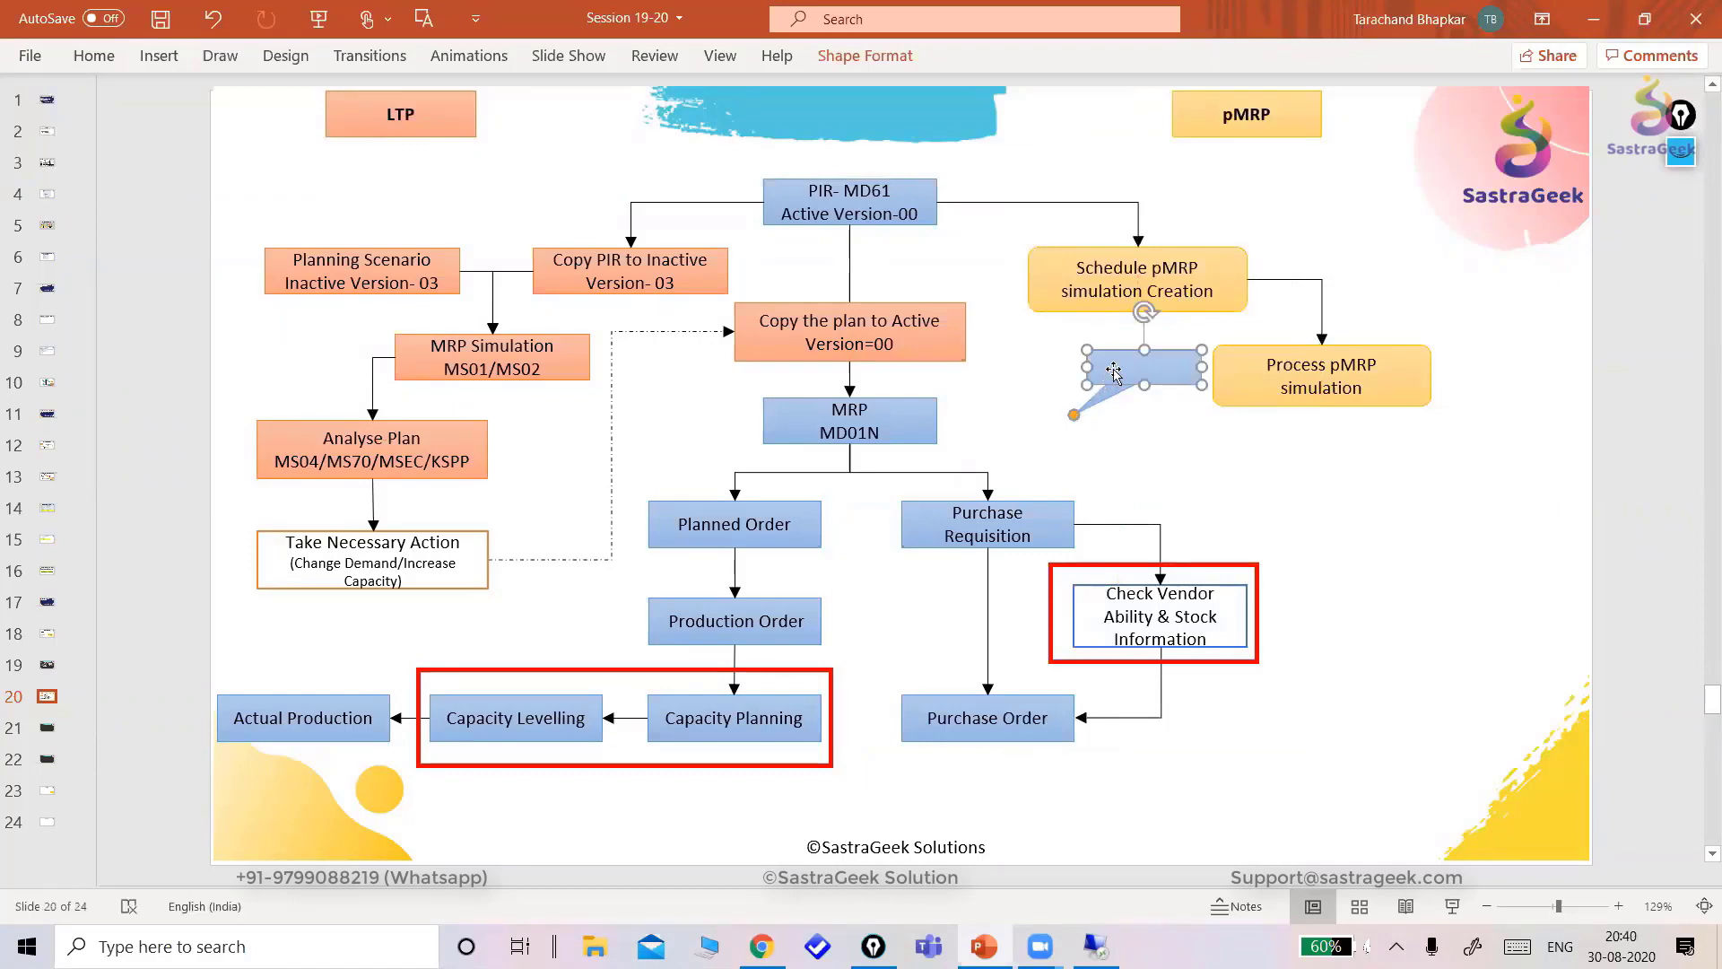
- Type 'Release plan will copy to inactive version' into the callout
{"action": "type", "text": "Release plan will"}
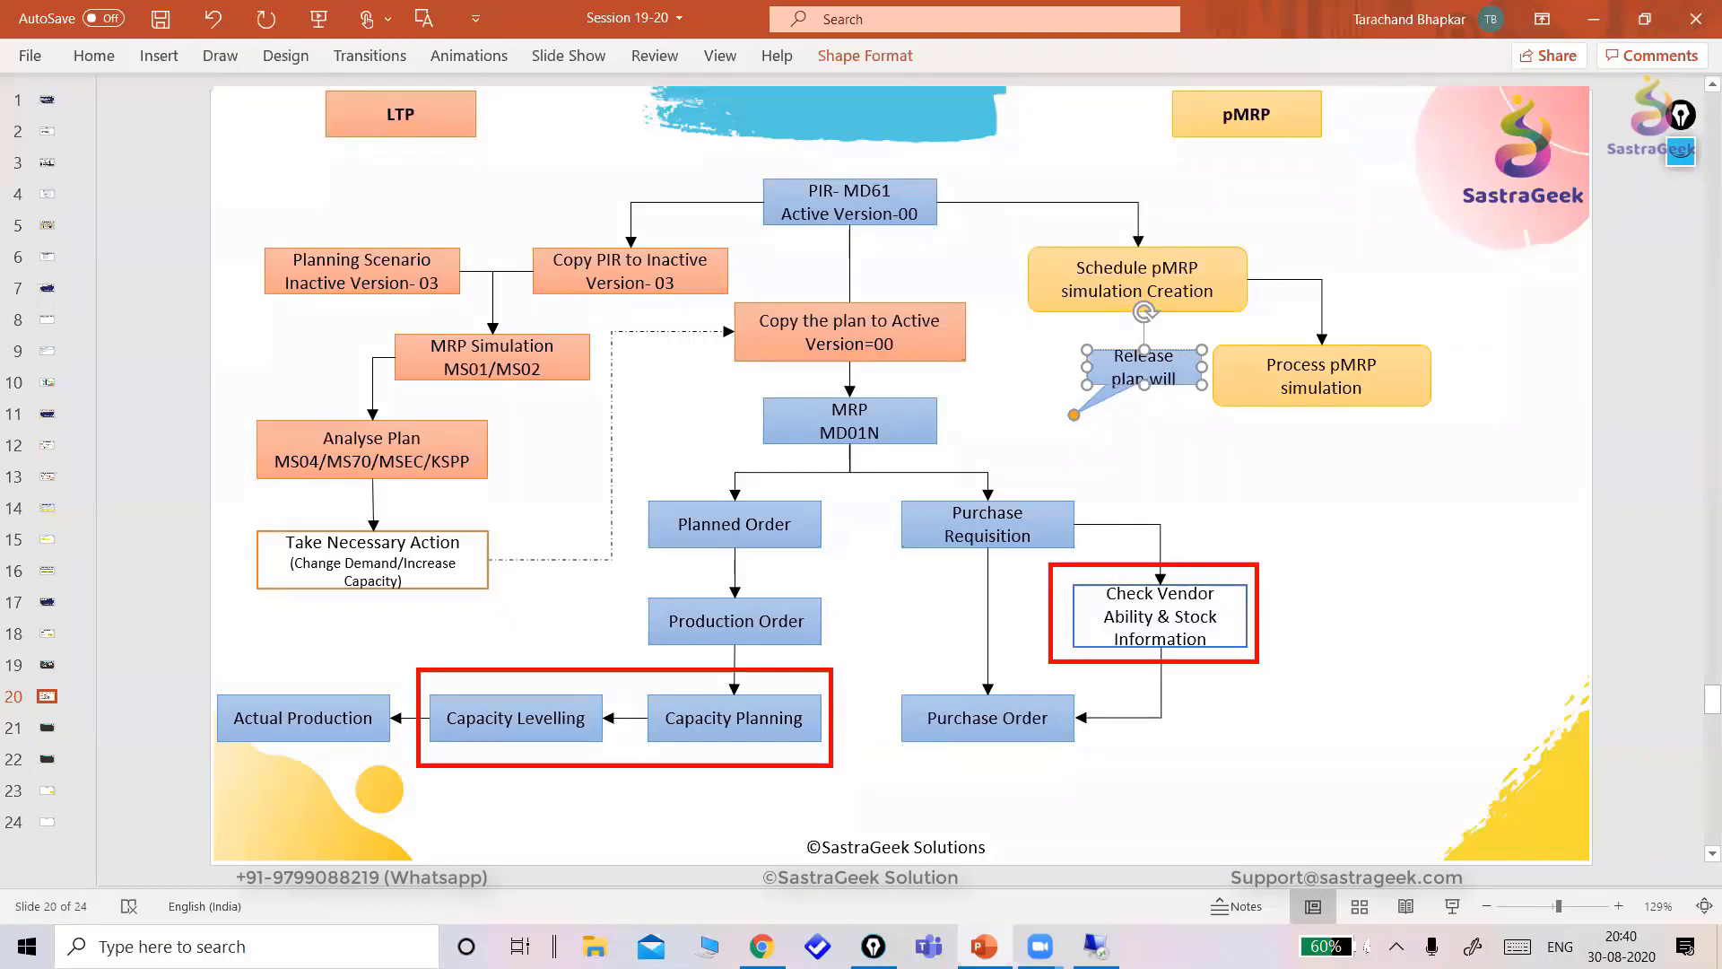
{"action": "type", "text": " cop"}
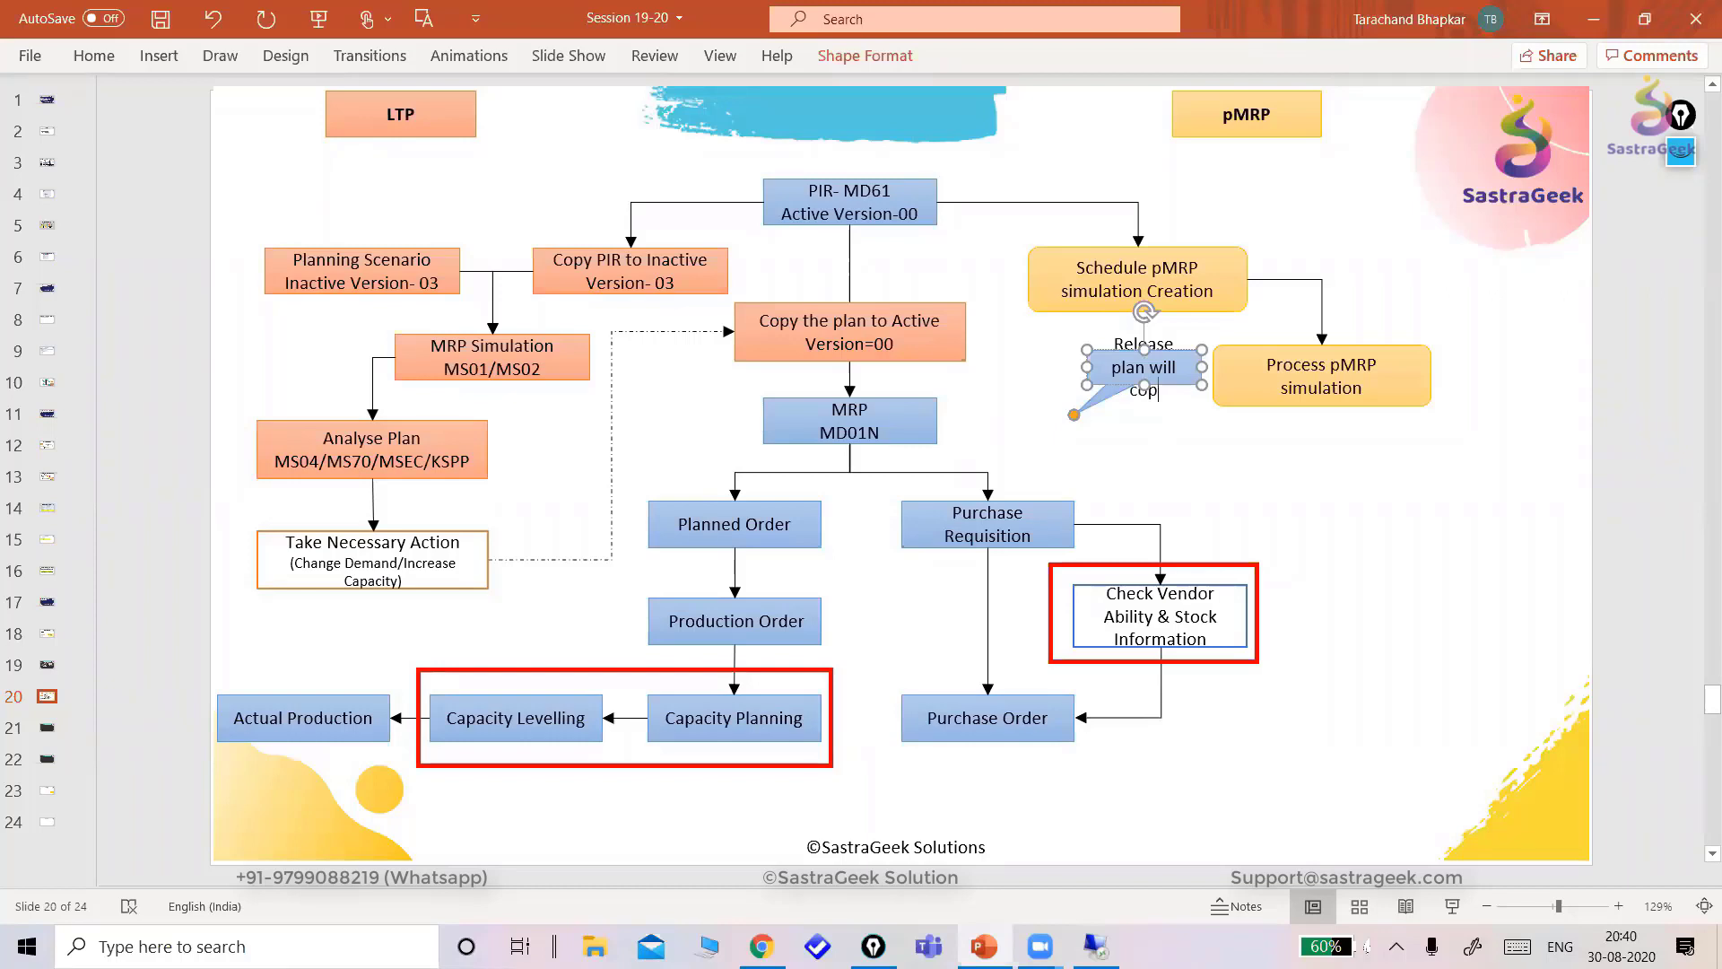
{"action": "type", "text": "y to iactive"}
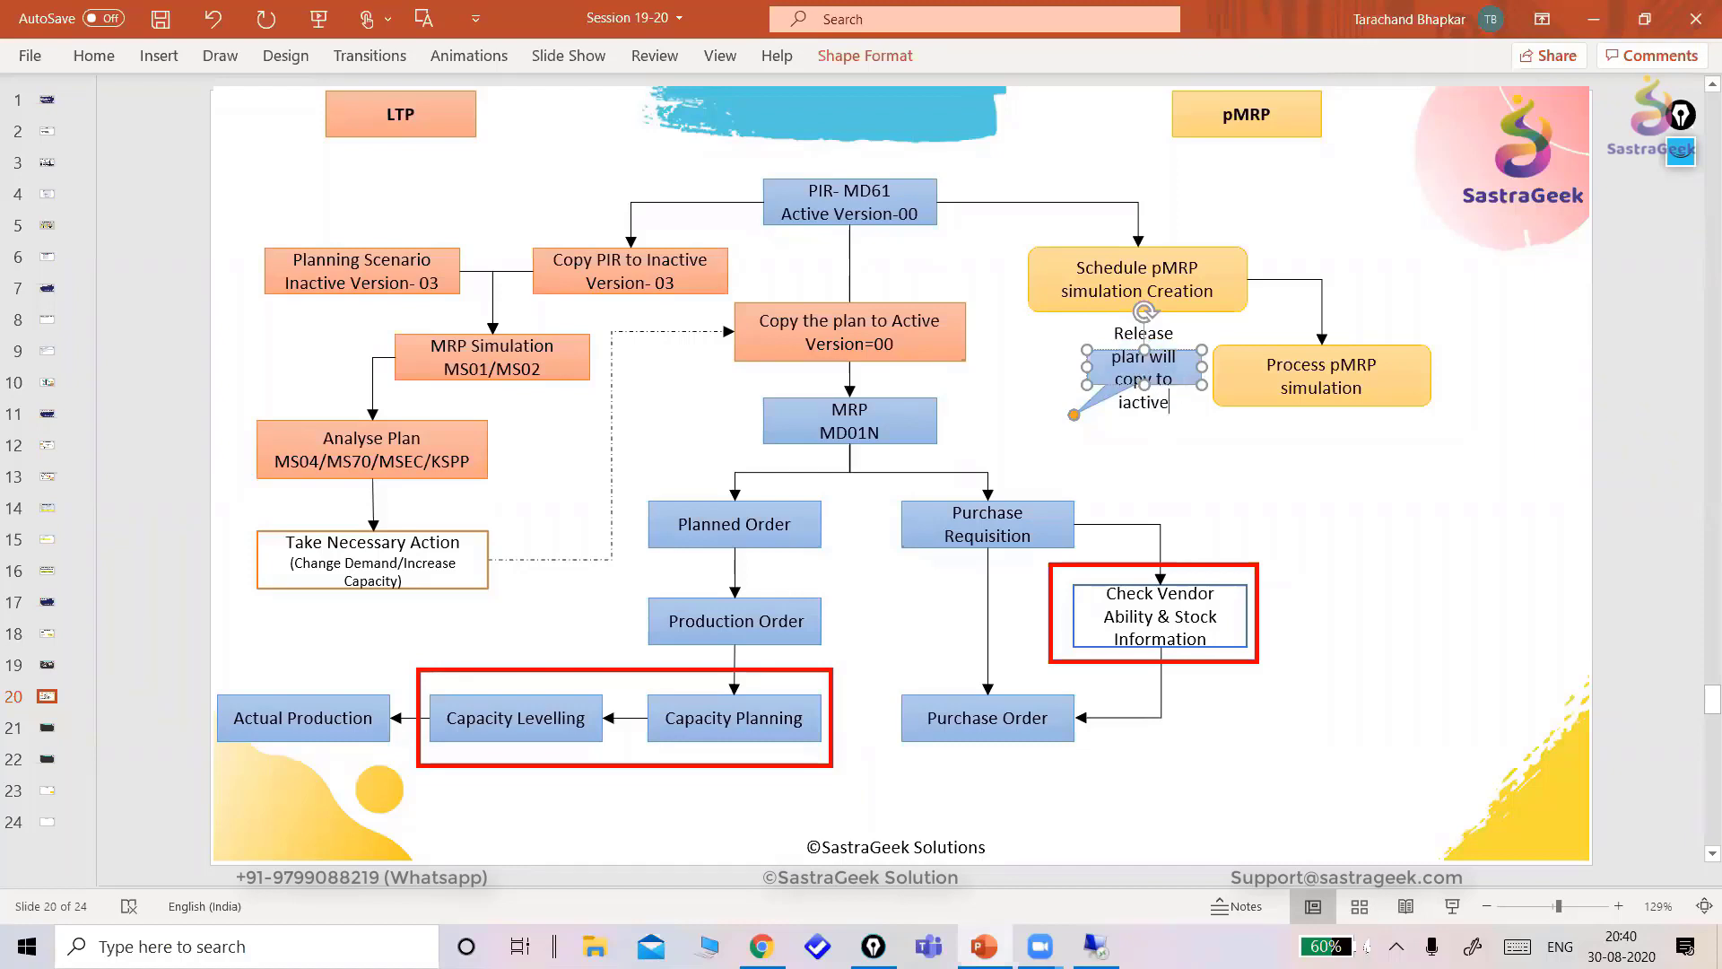
{"action": "type", "text": " version"}
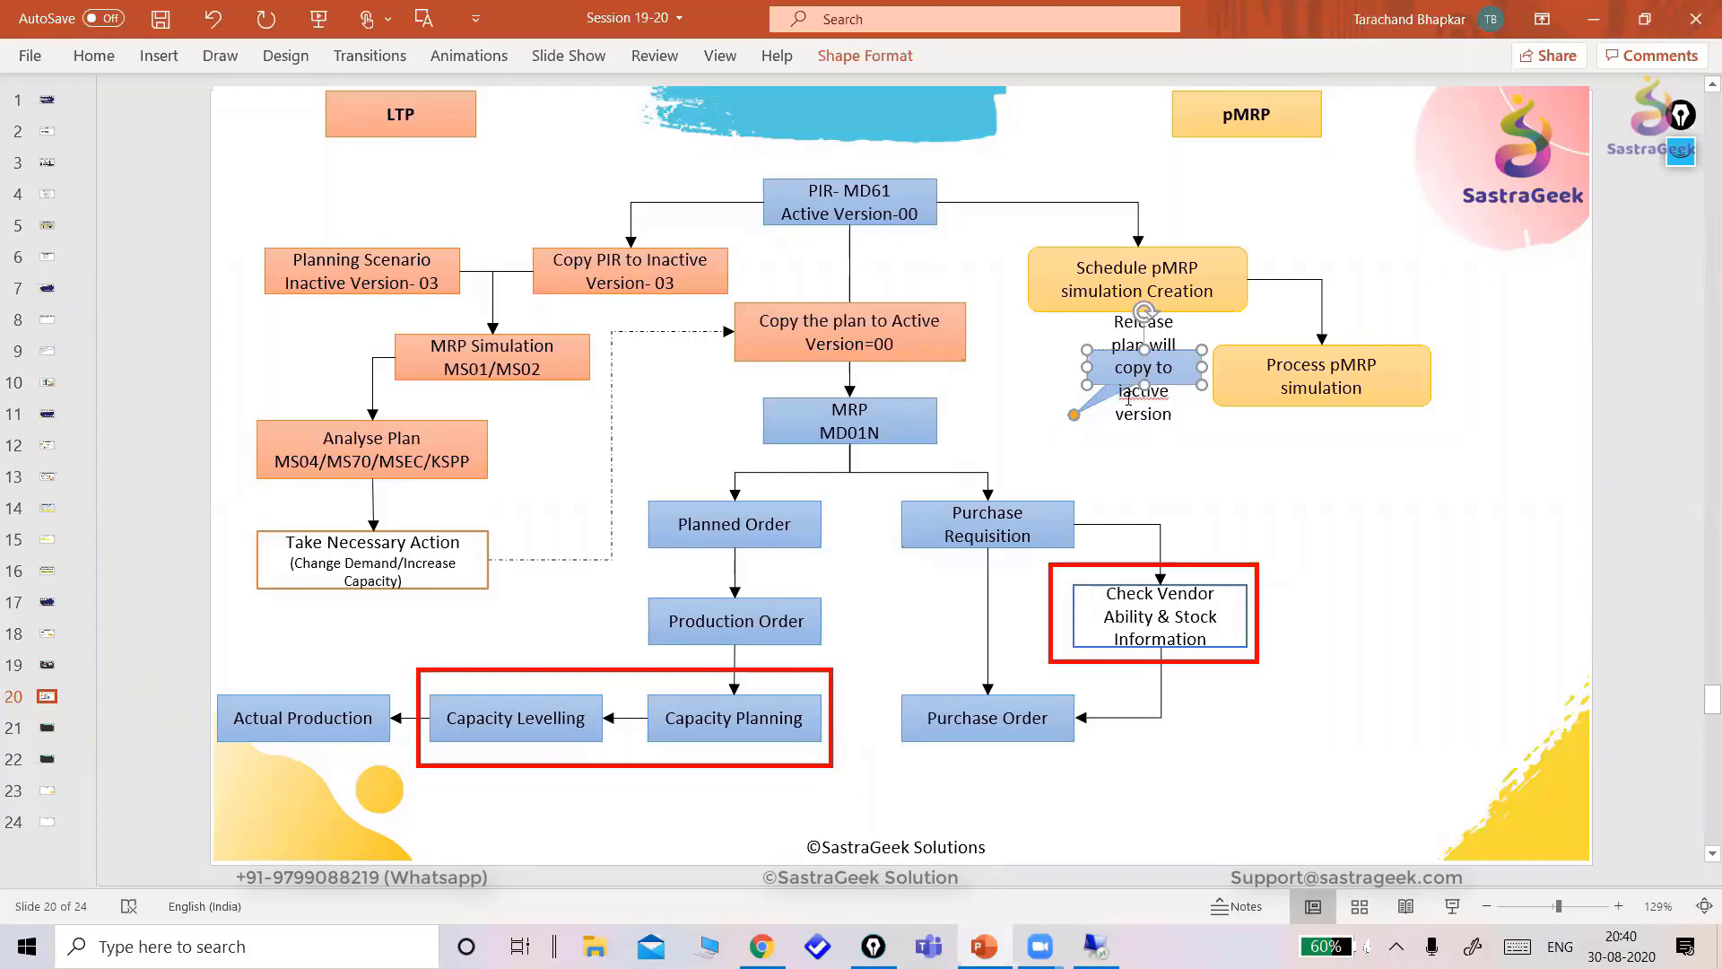
{"action": "type", "text": "n"}
{"action": "key", "text": "Escape"}
{"action": "key", "text": "Tab"}
- Widen the callout so the text fits and set its font size to 8
{"action": "left_click", "coordinate": [1169, 369]}
{"action": "left_click_drag", "start_coordinate": [1085, 350], "coordinate": [1028, 344]}
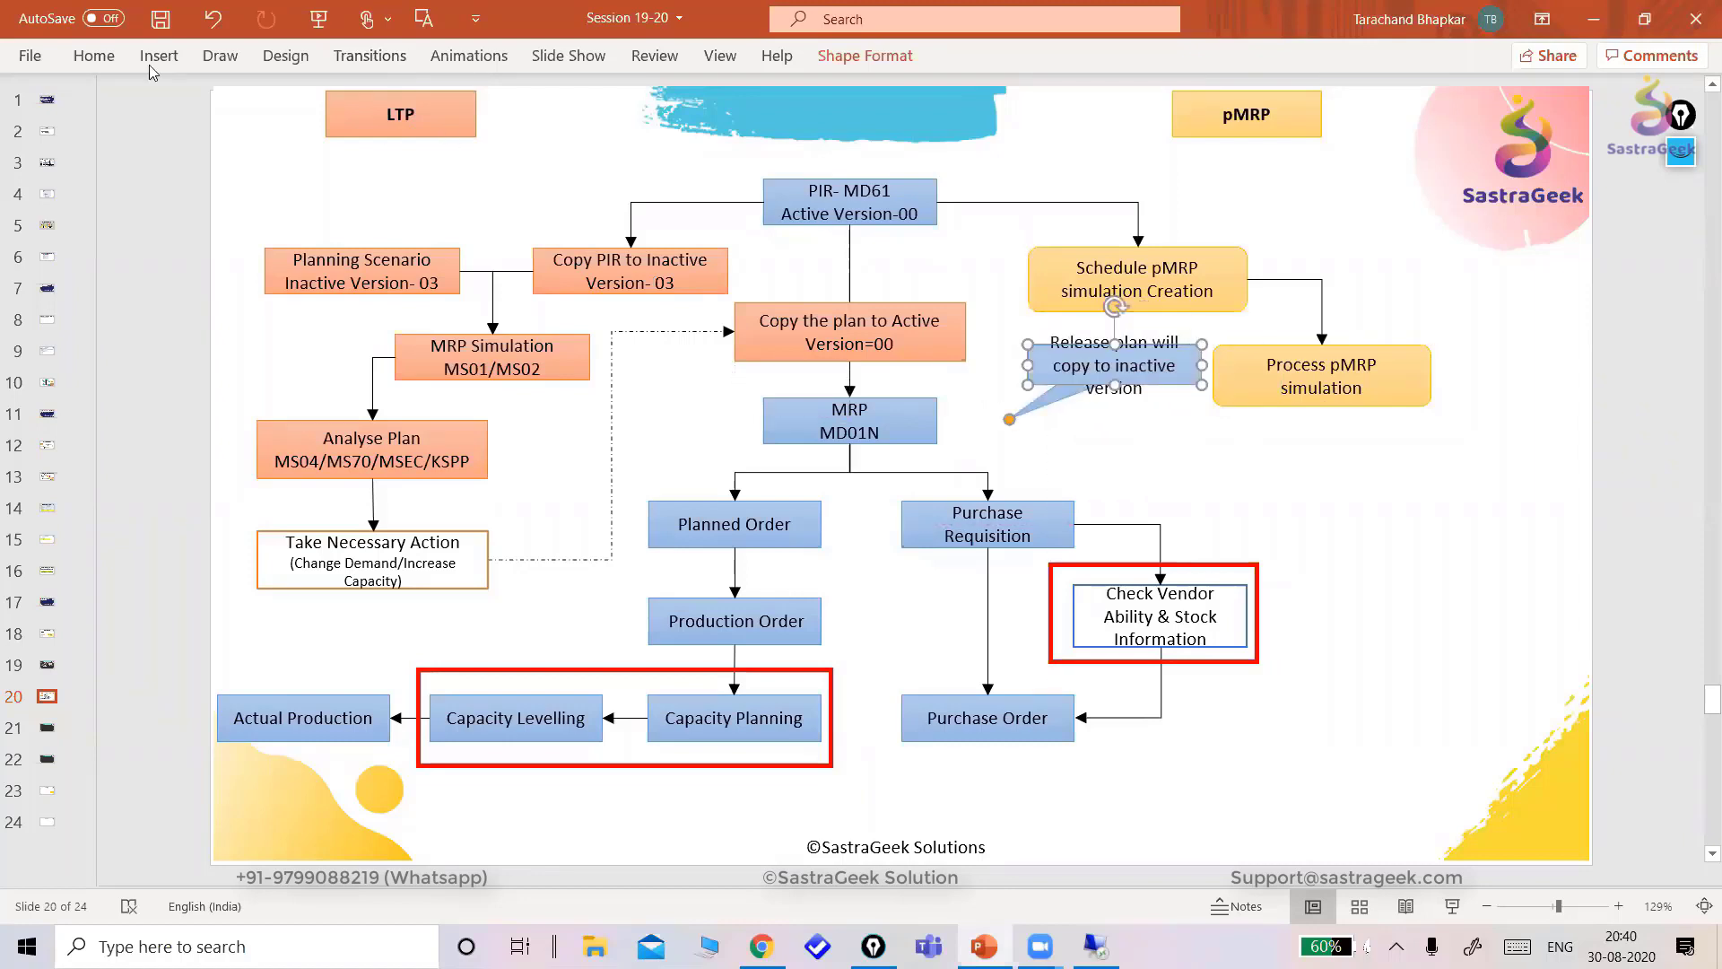
{"action": "left_click", "coordinate": [94, 56]}
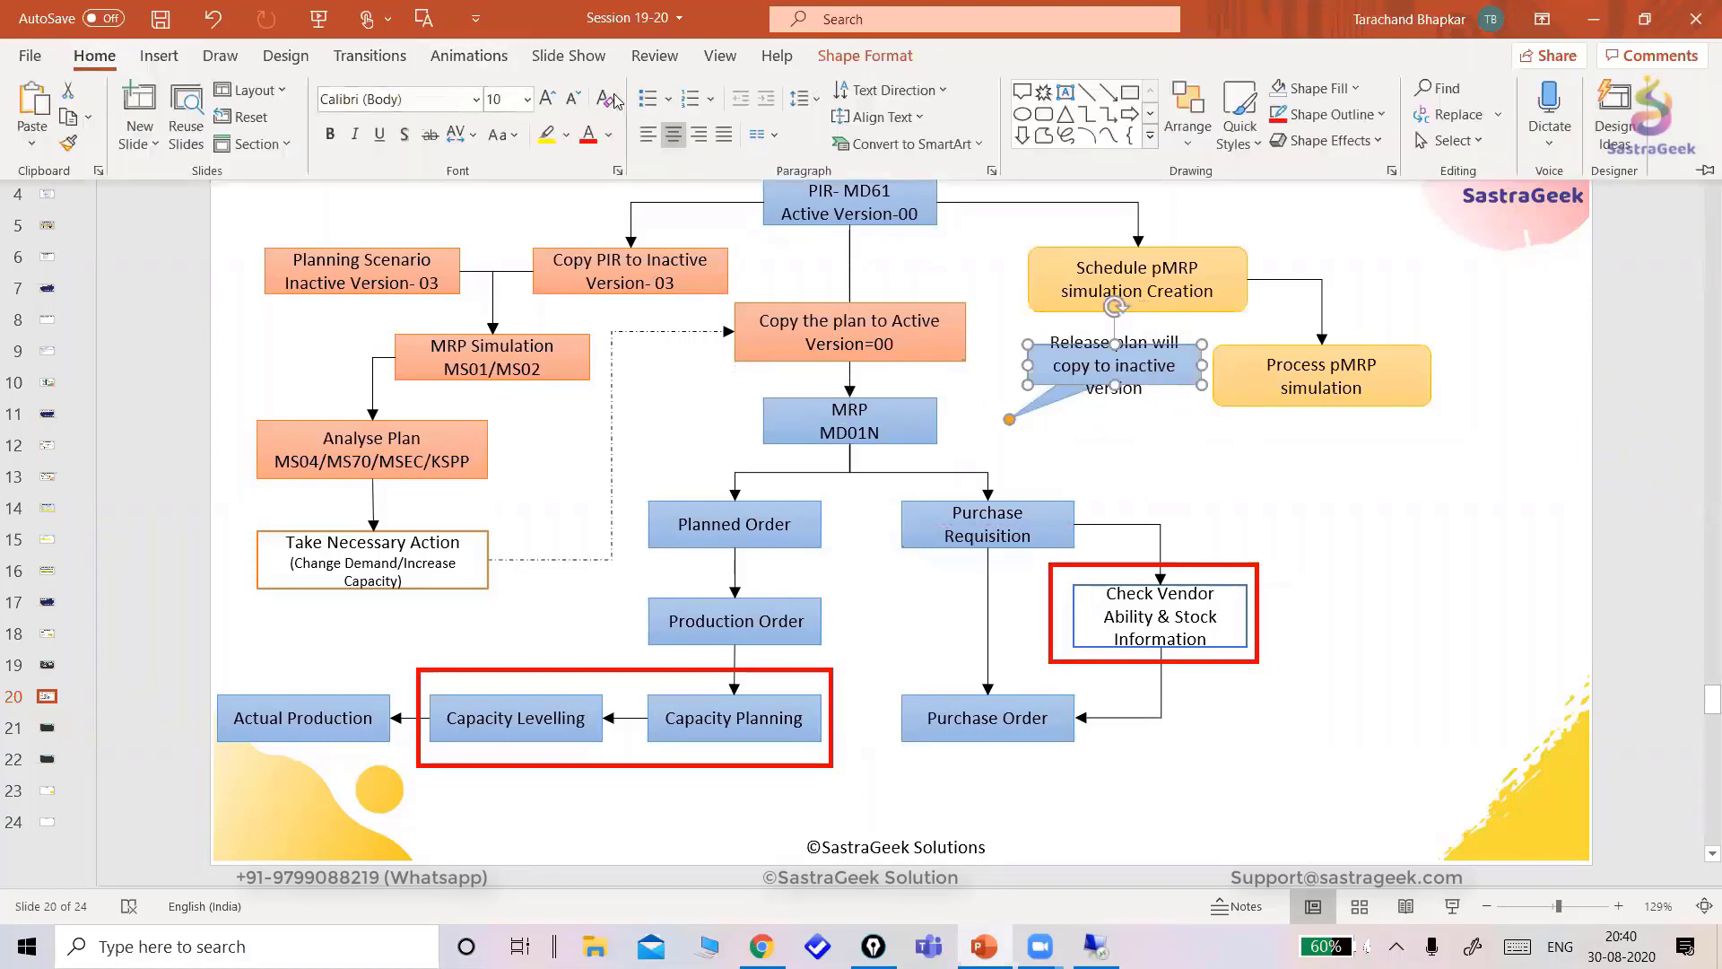
{"action": "left_click", "coordinate": [527, 99]}
{"action": "left_click", "coordinate": [516, 119]}
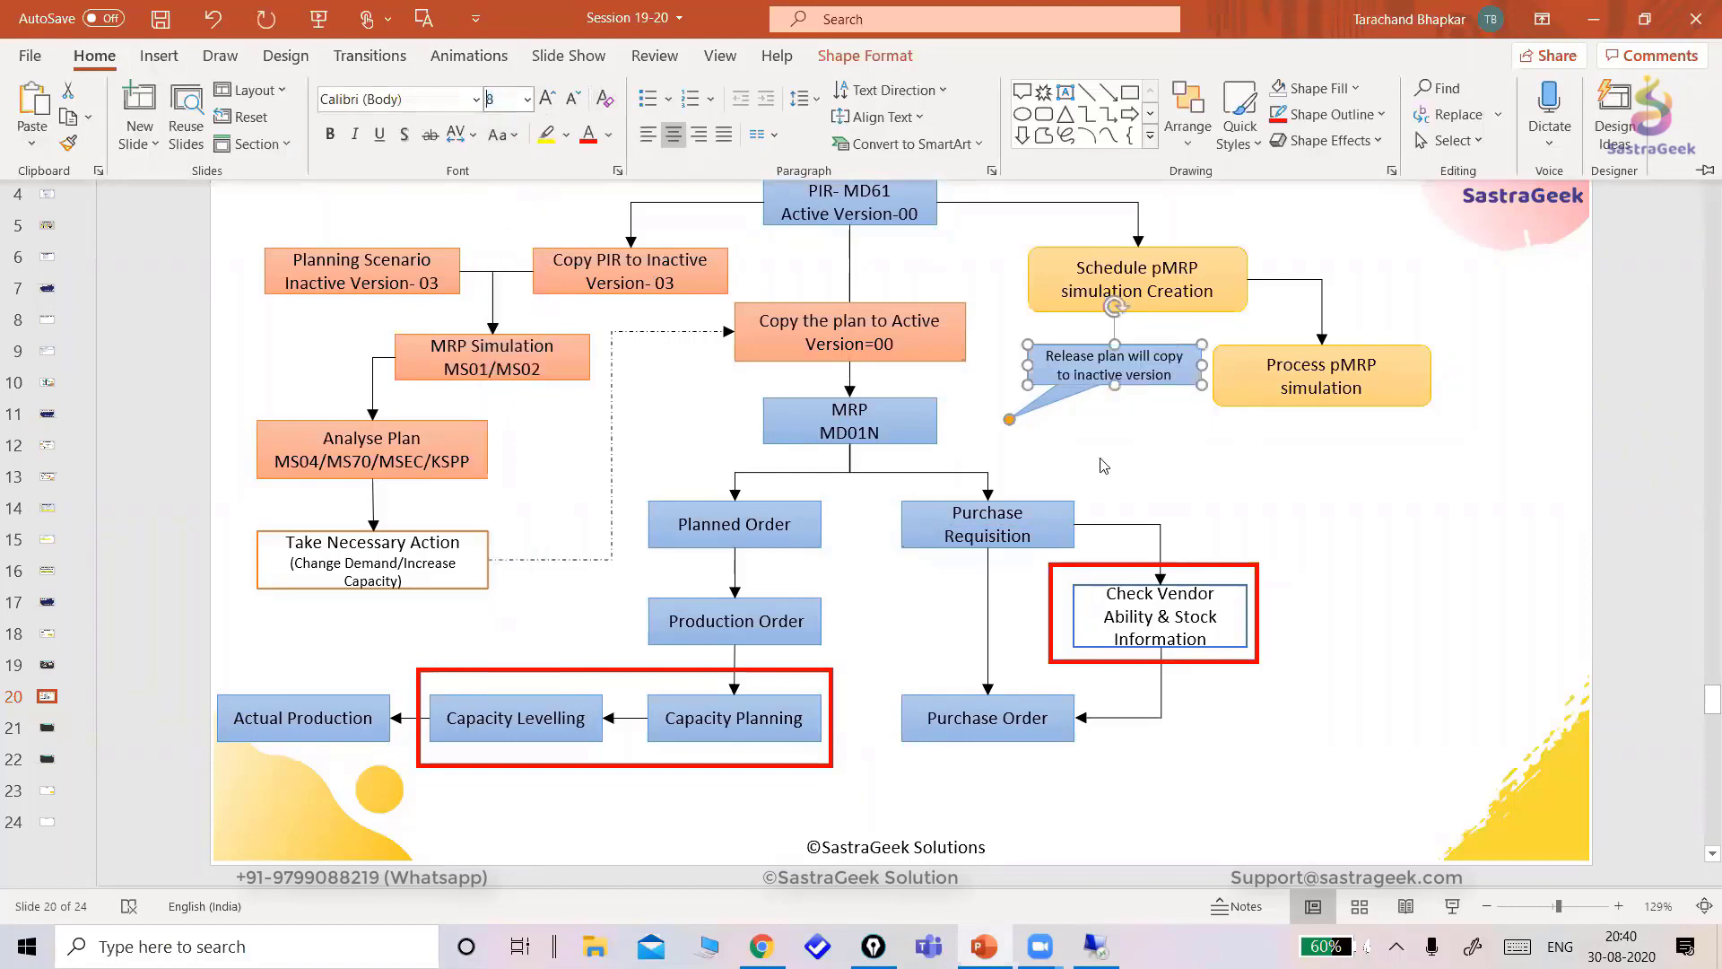
{"action": "left_click", "coordinate": [1036, 405]}
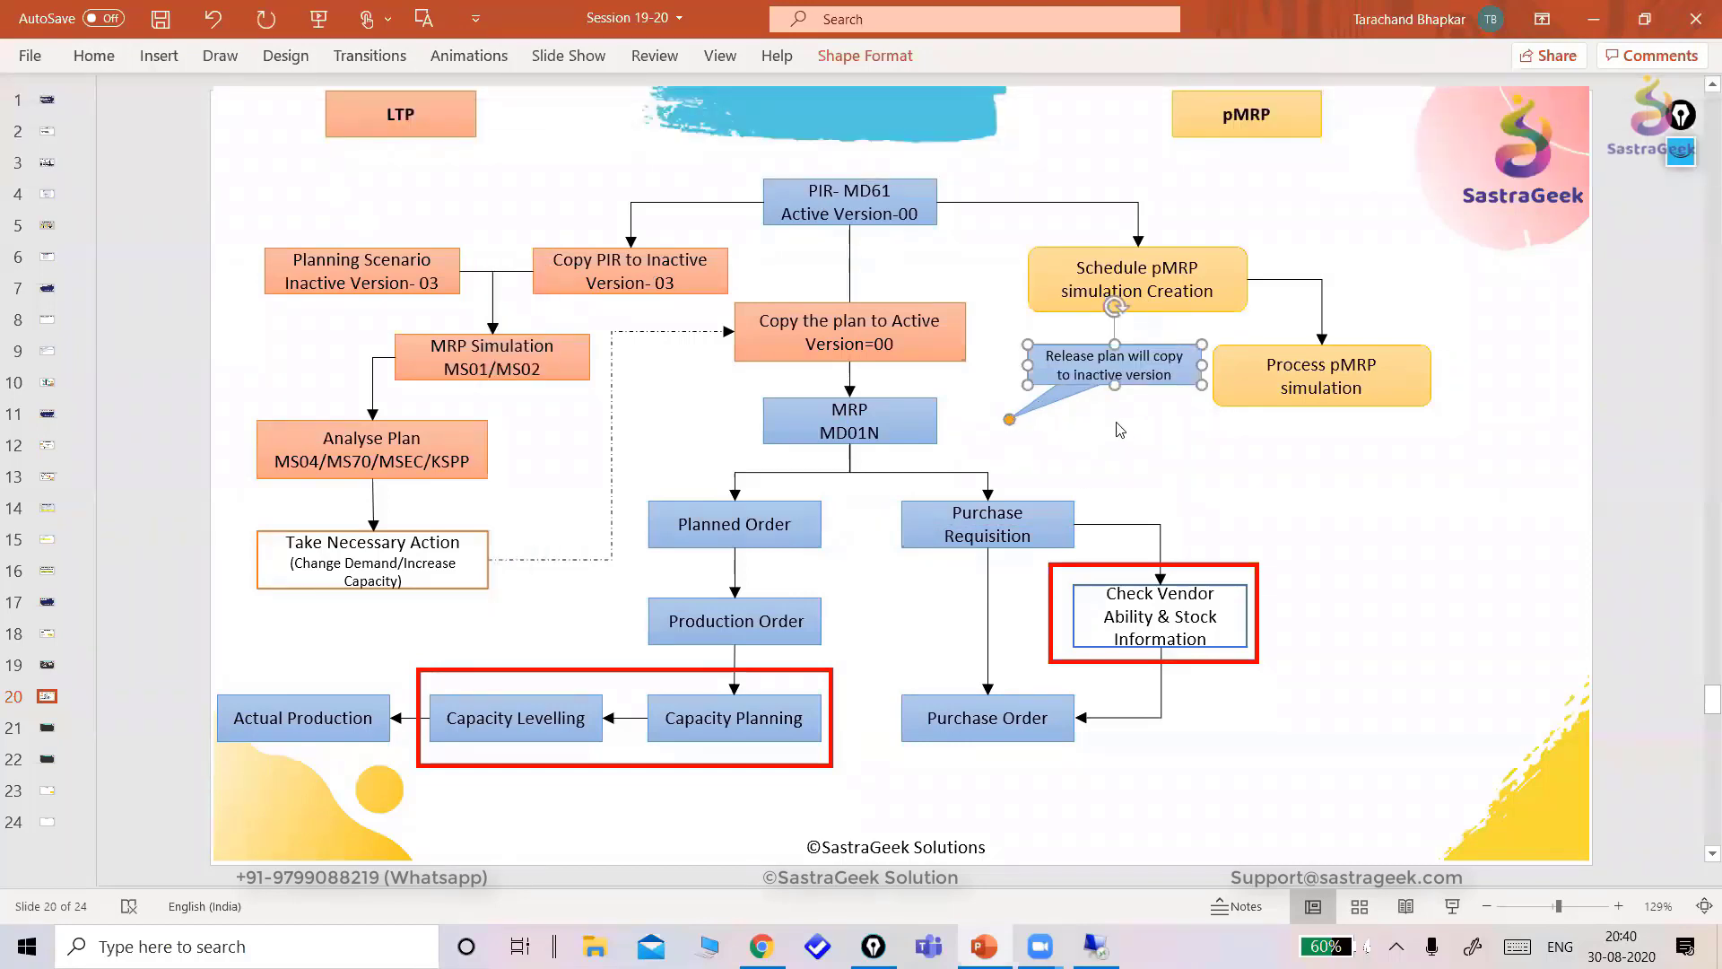
- Point the callout's tail at Process pMRP and elbow-connect the callout to the Copy the plan box
{"action": "left_click_drag", "start_coordinate": [1012, 424], "coordinate": [1211, 397]}
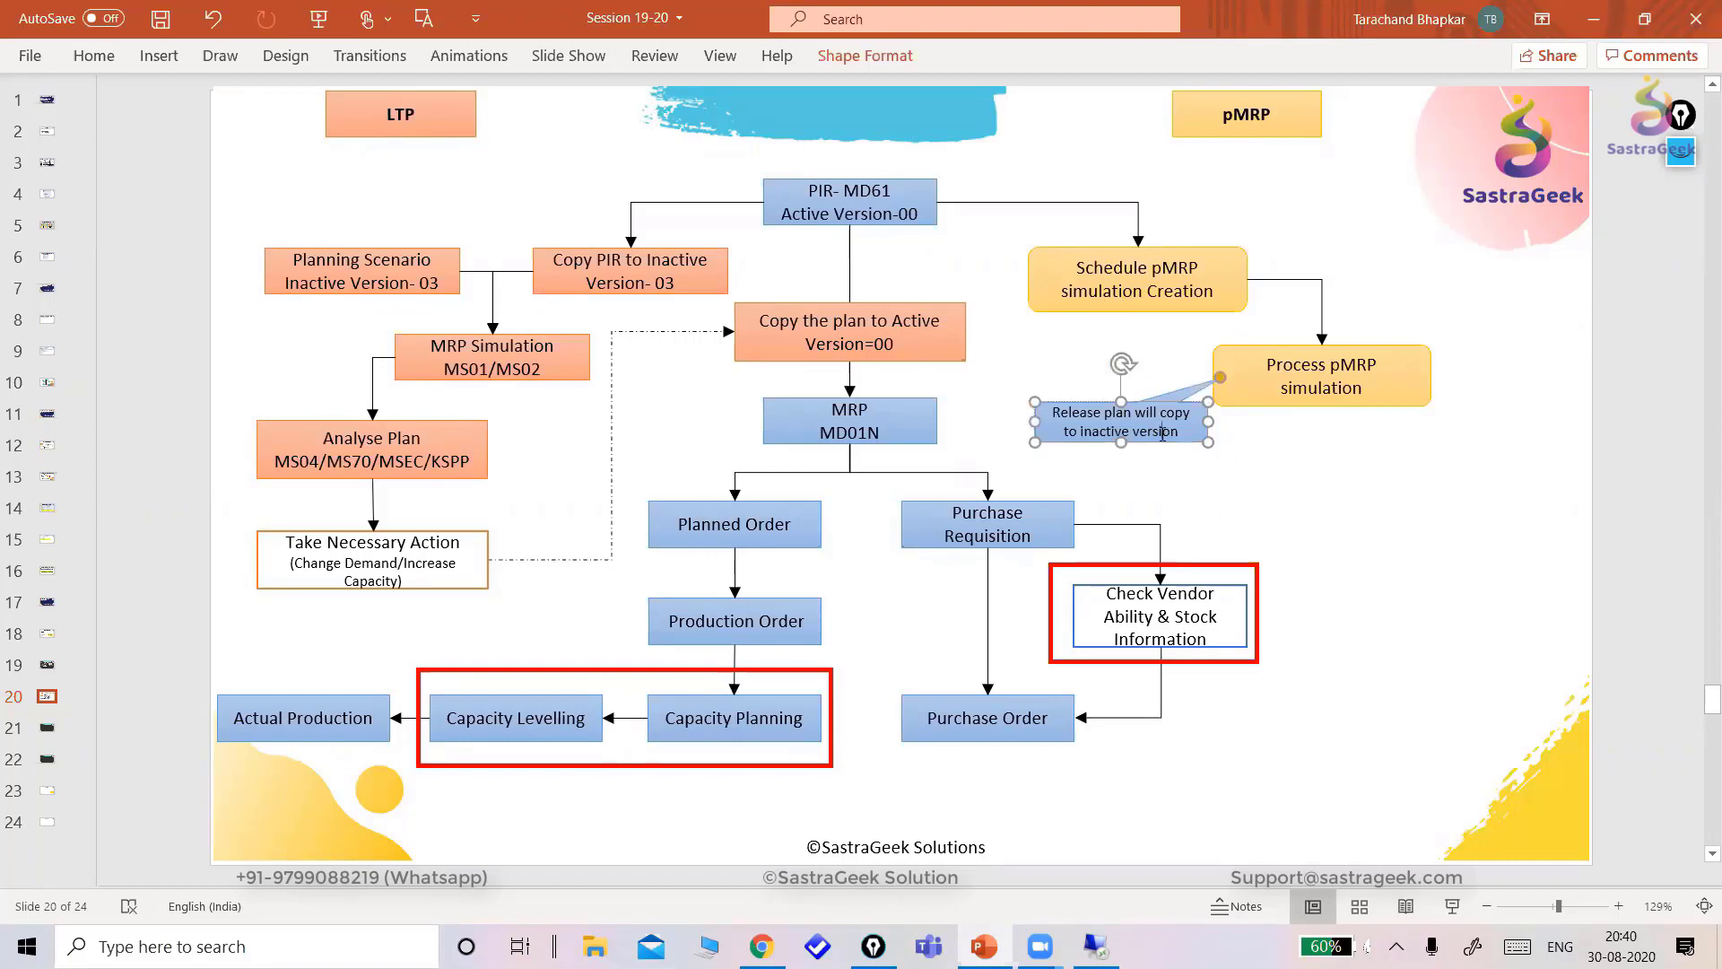
{"action": "left_click", "coordinate": [1296, 462]}
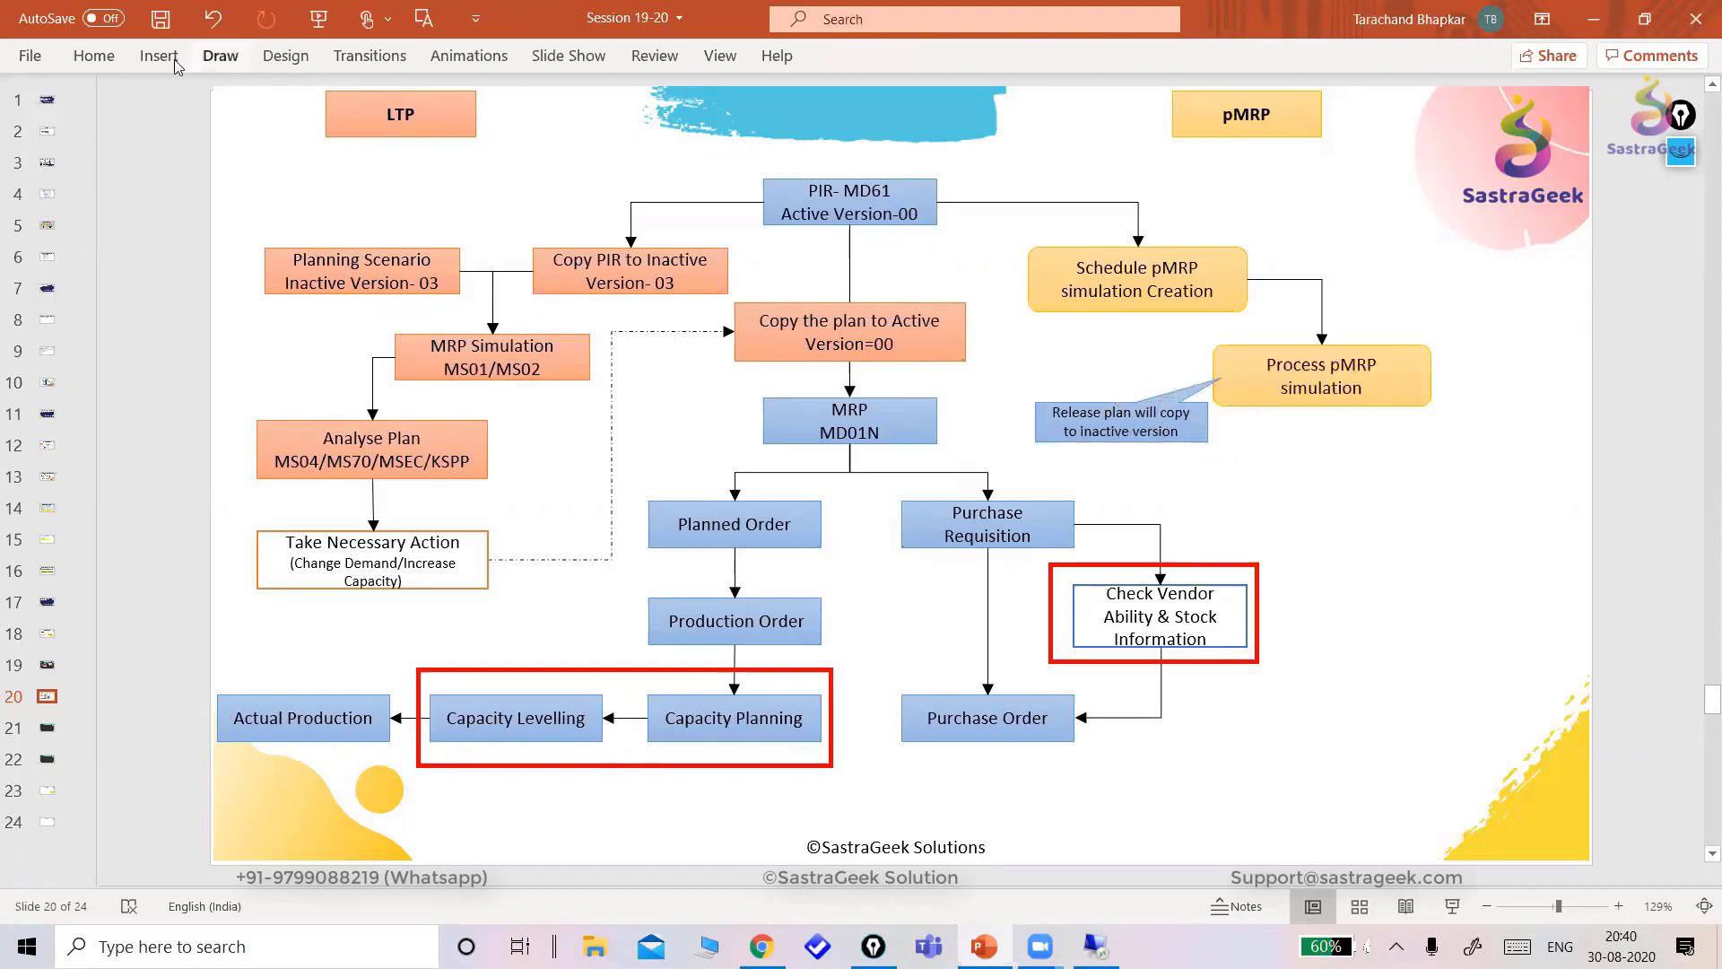
{"action": "left_click", "coordinate": [95, 56]}
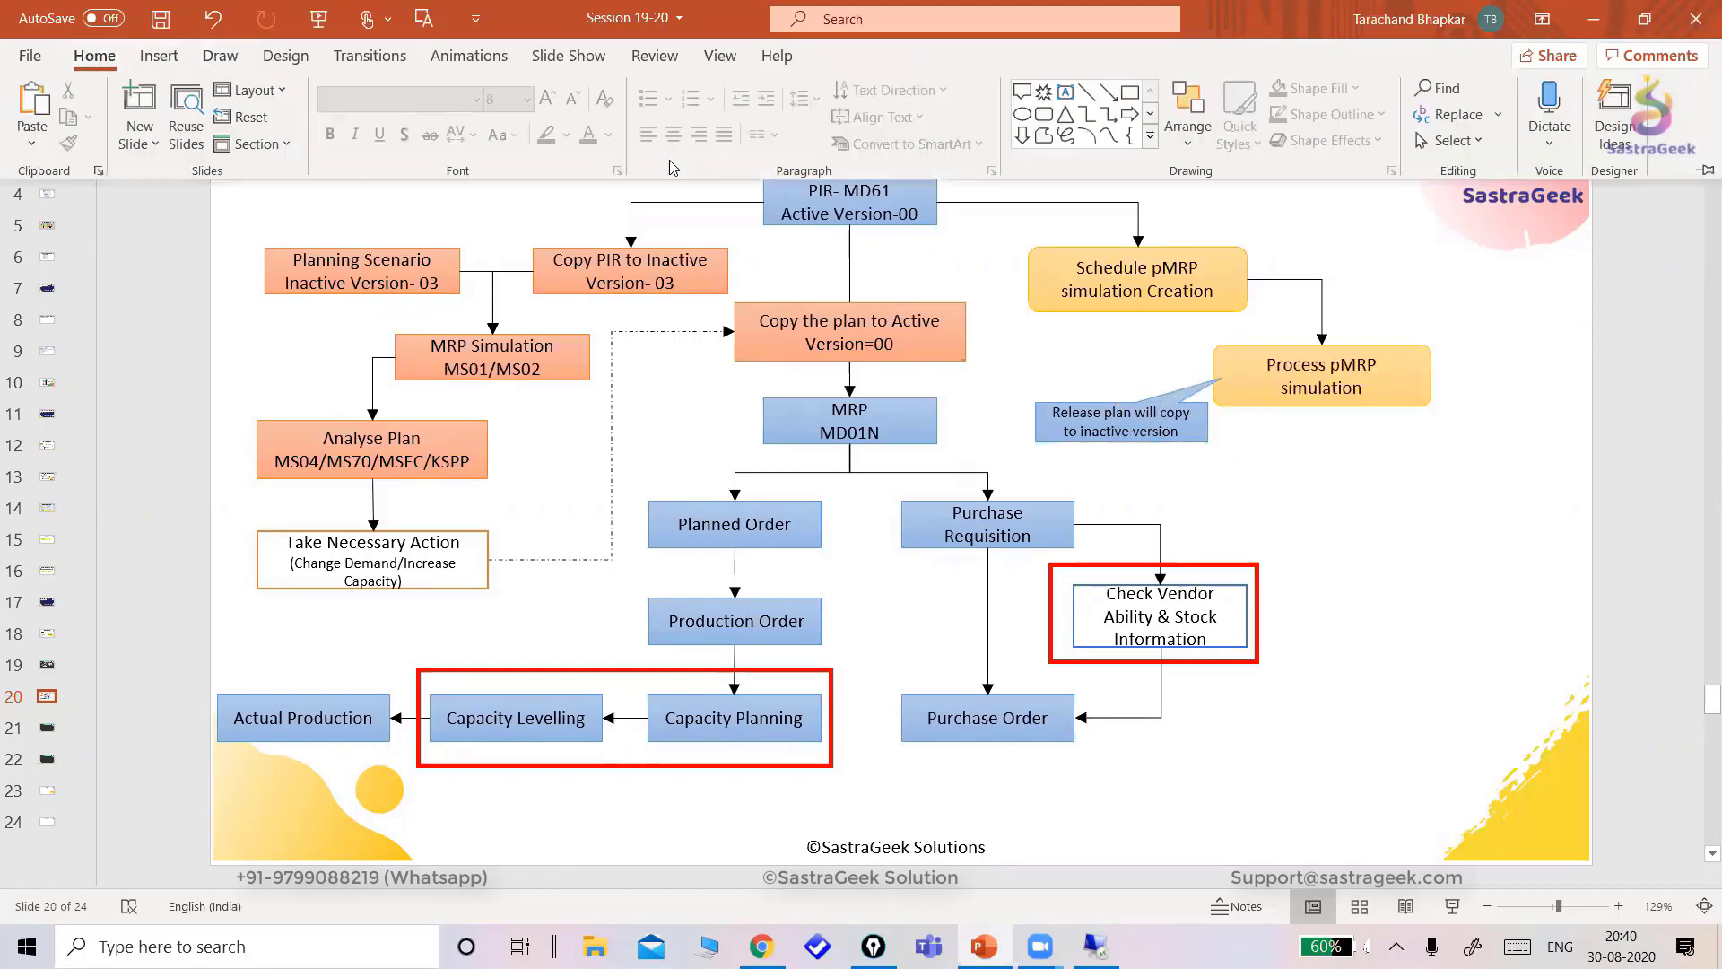
{"action": "left_click", "coordinate": [1110, 115]}
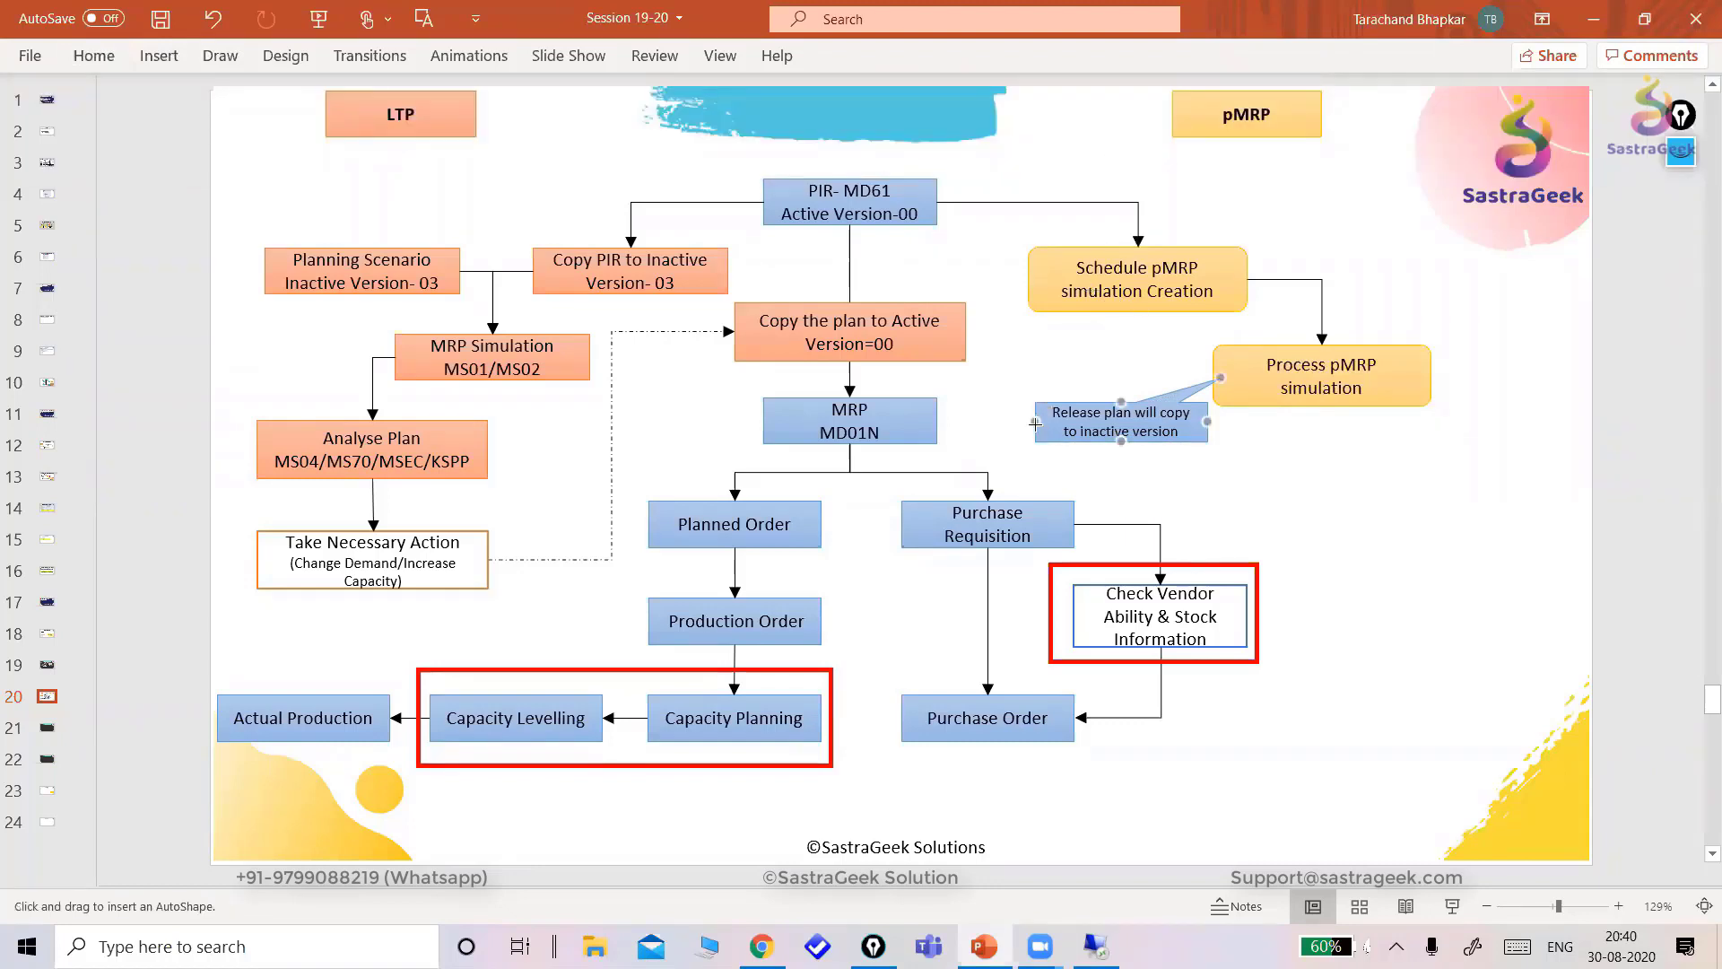
{"action": "mouse_move", "coordinate": [1036, 422]}
{"action": "left_mouse_down"}
{"action": "mouse_move", "coordinate": [1012, 404]}
{"action": "mouse_move", "coordinate": [1013, 352]}
{"action": "mouse_move", "coordinate": [968, 331]}
{"action": "left_mouse_up"}
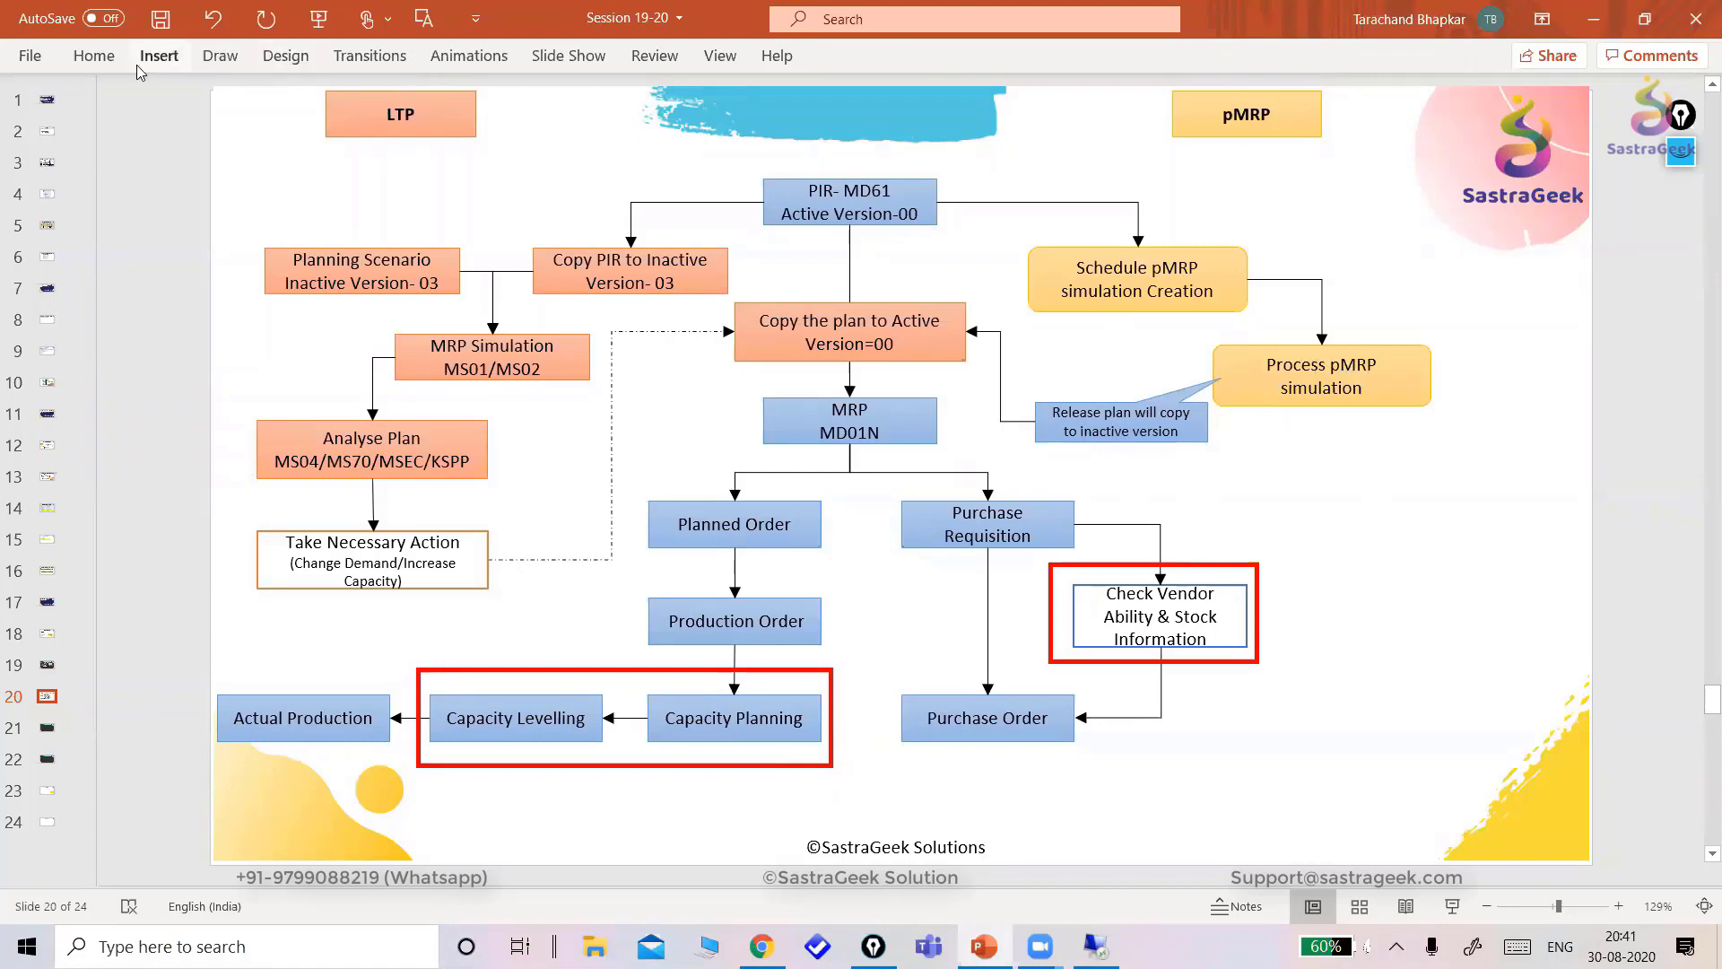
- Add an elbow arrow connector from Process pMRP simulation to MRP MD01N
{"action": "left_click", "coordinate": [95, 57]}
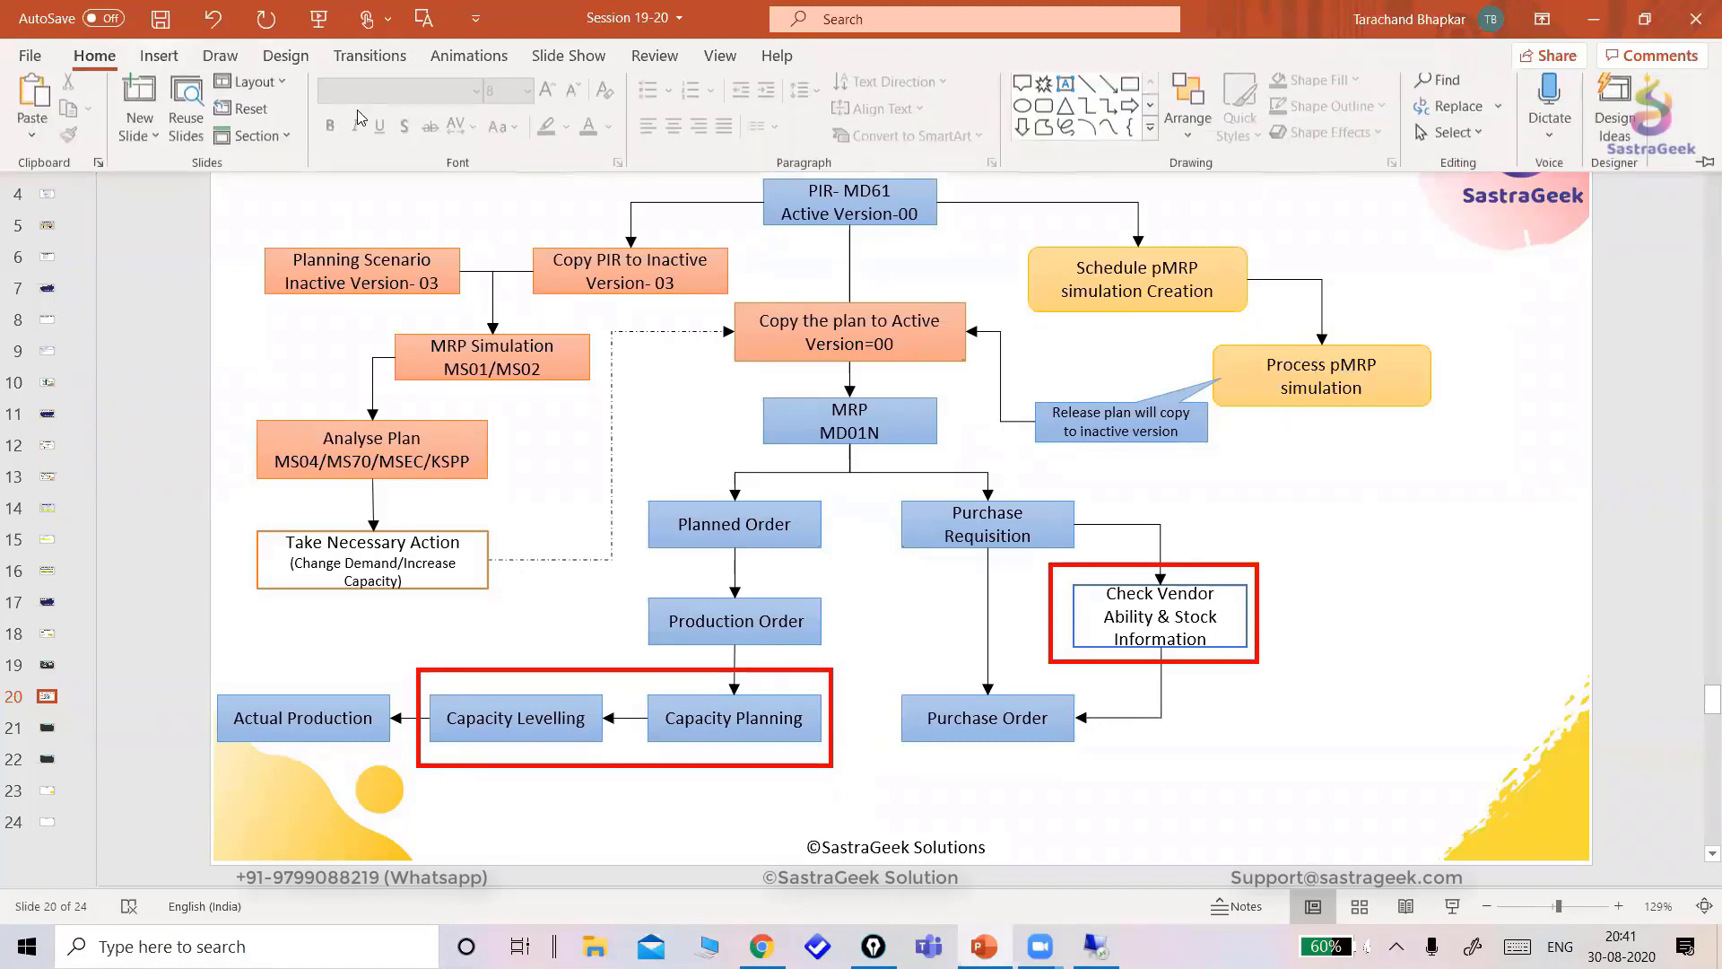
{"action": "left_click", "coordinate": [1109, 114]}
{"action": "left_click_drag", "start_coordinate": [1322, 407], "coordinate": [939, 419]}
- Nudge the release-plan callout up and left, and re-aim its tail at Process pMRP
{"action": "left_click", "coordinate": [1186, 408]}
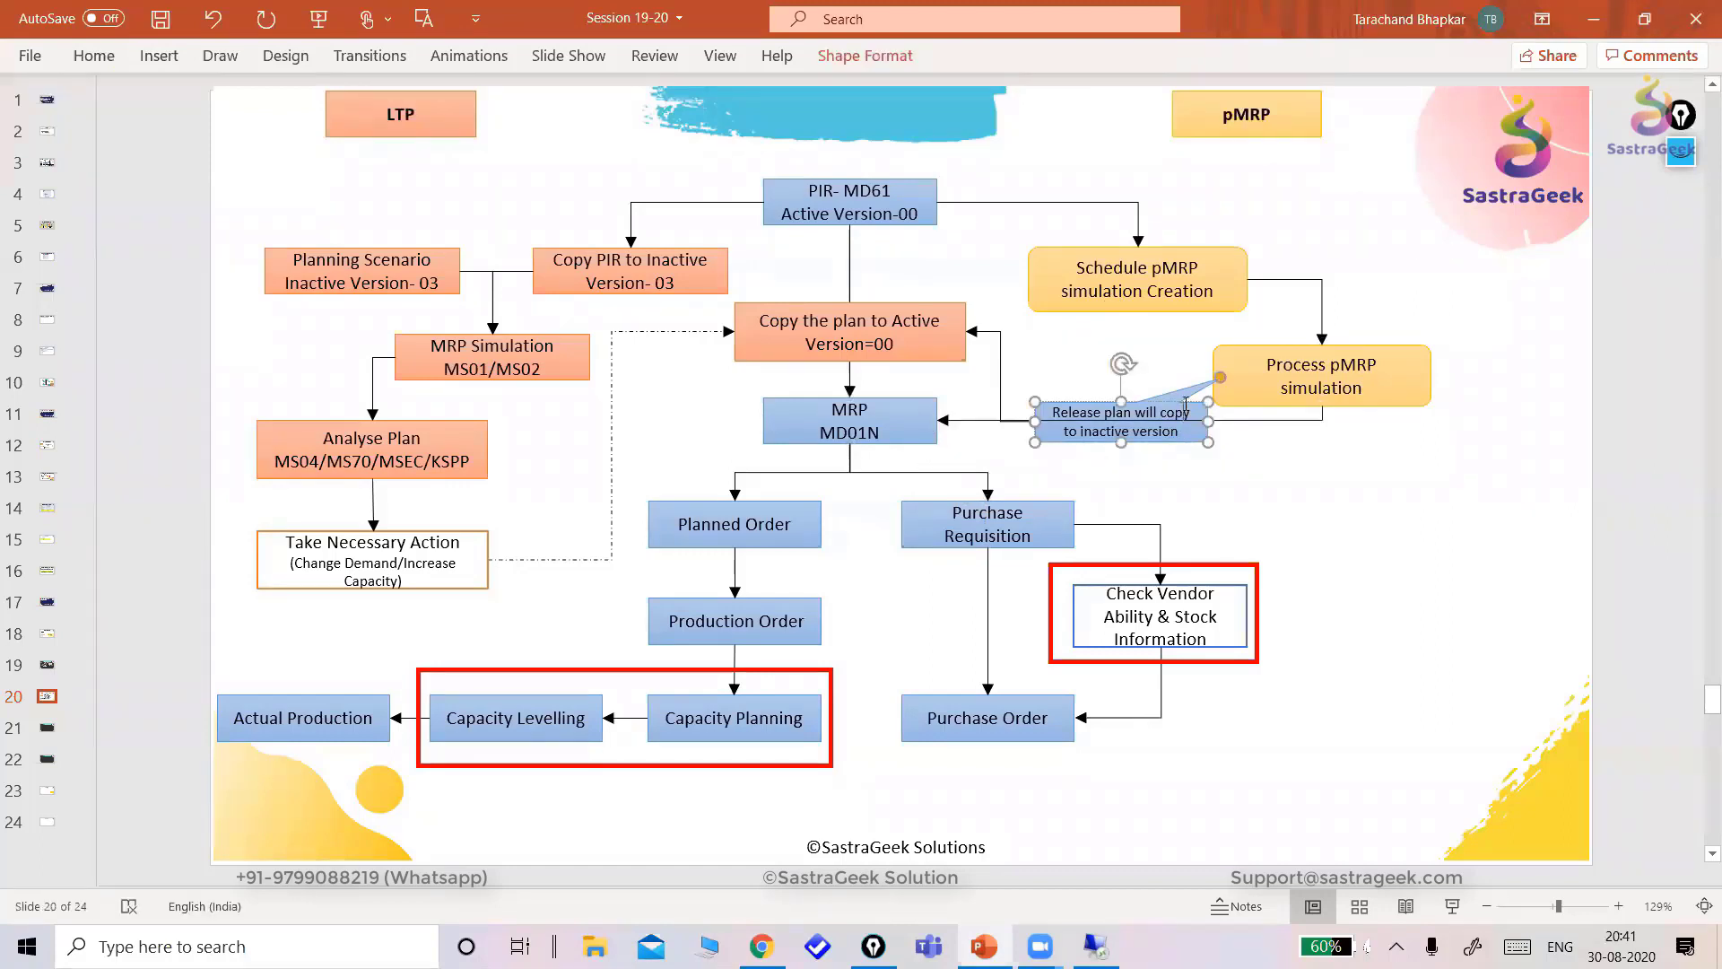
{"action": "left_click_drag", "start_coordinate": [1208, 442], "coordinate": [1207, 446]}
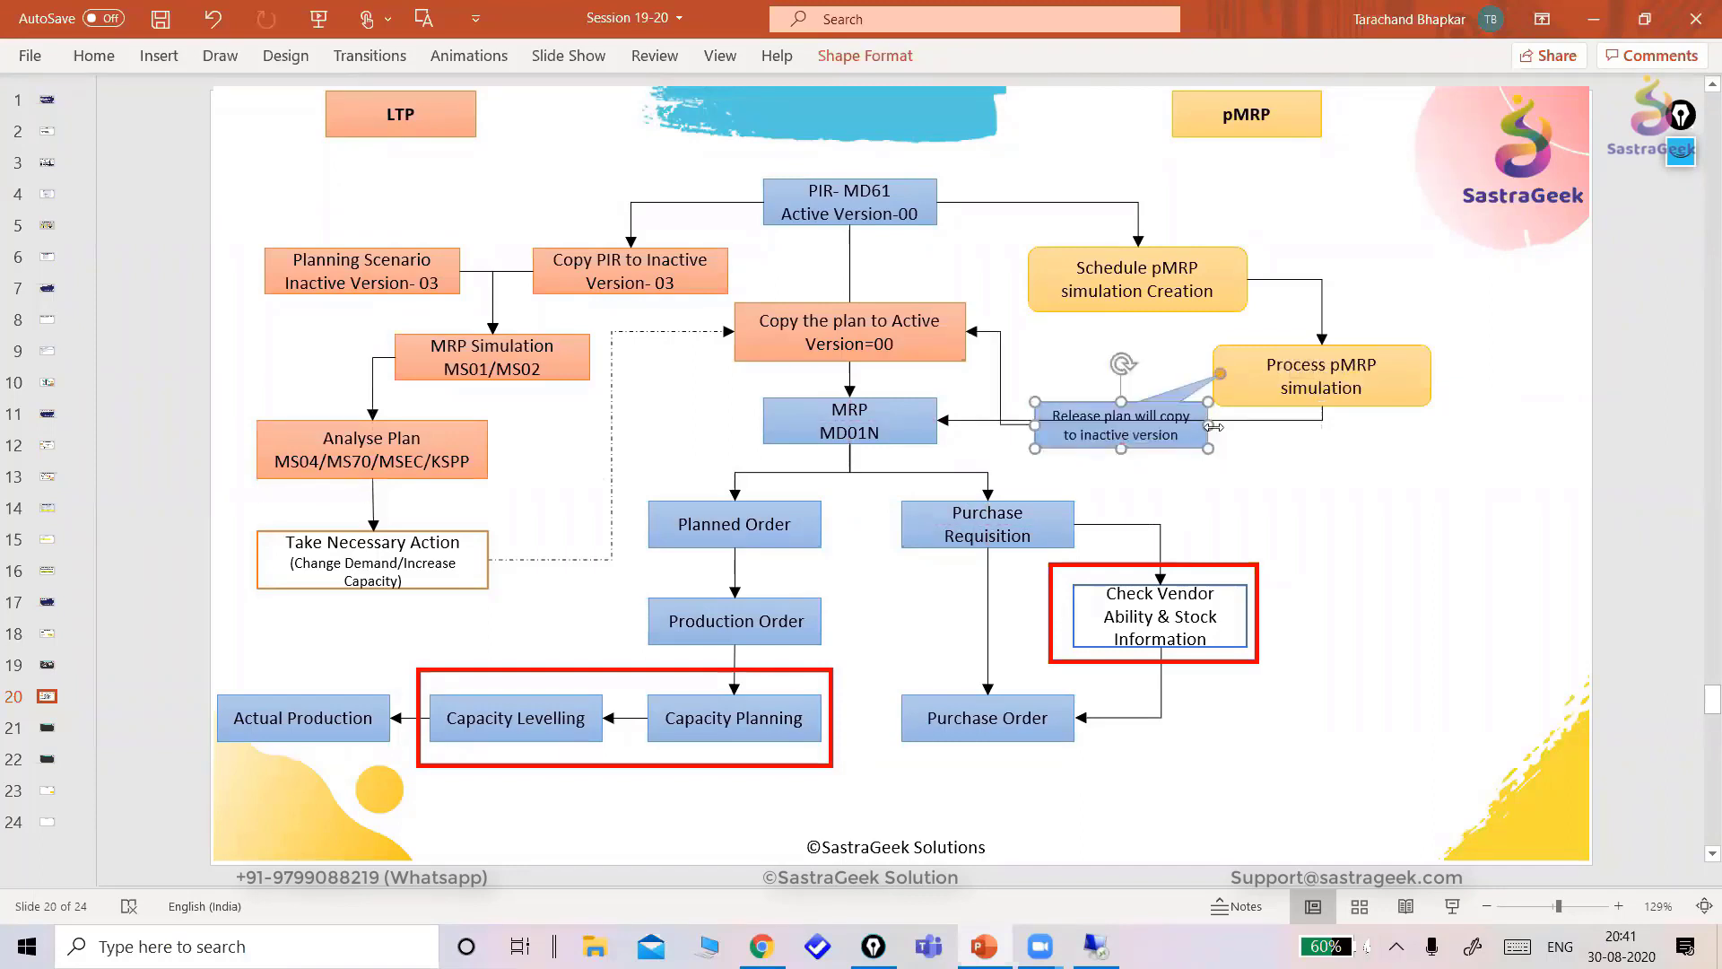
{"action": "key", "text": "Up"}
{"action": "key", "text": "Up"}
{"action": "key", "text": "Up"}
{"action": "key", "text": "Up"}
{"action": "key", "text": "Up"}
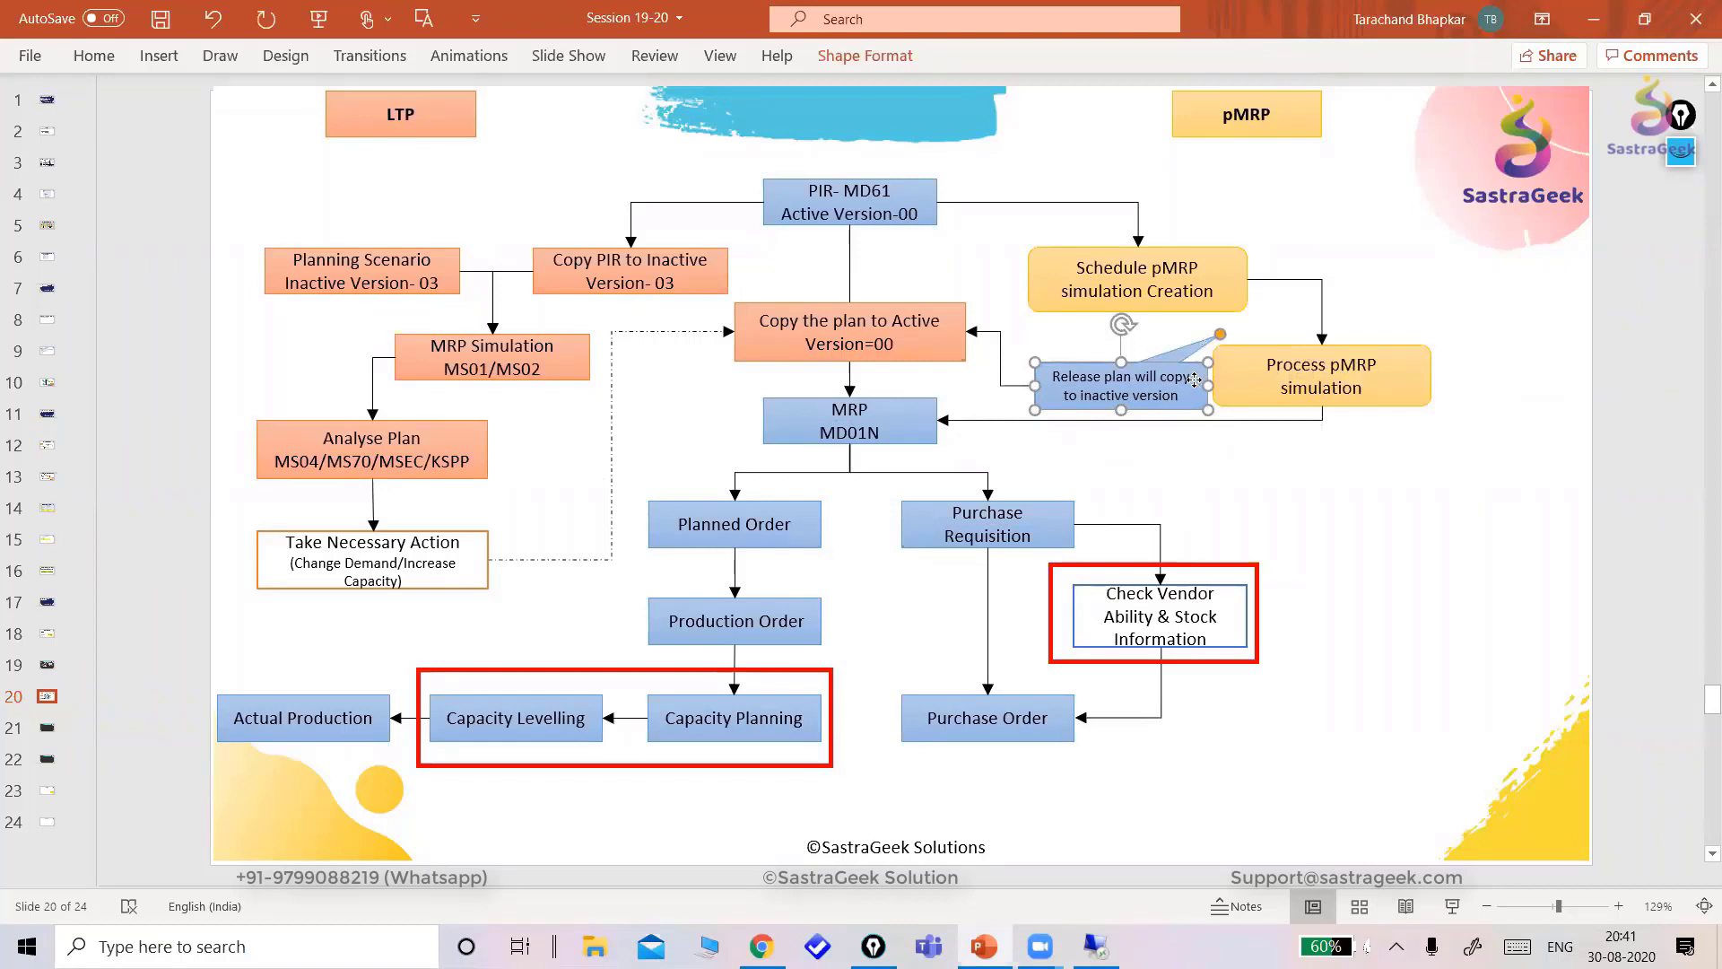
{"action": "key", "text": "Left"}
{"action": "key", "text": "Left"}
{"action": "key", "text": "Left"}
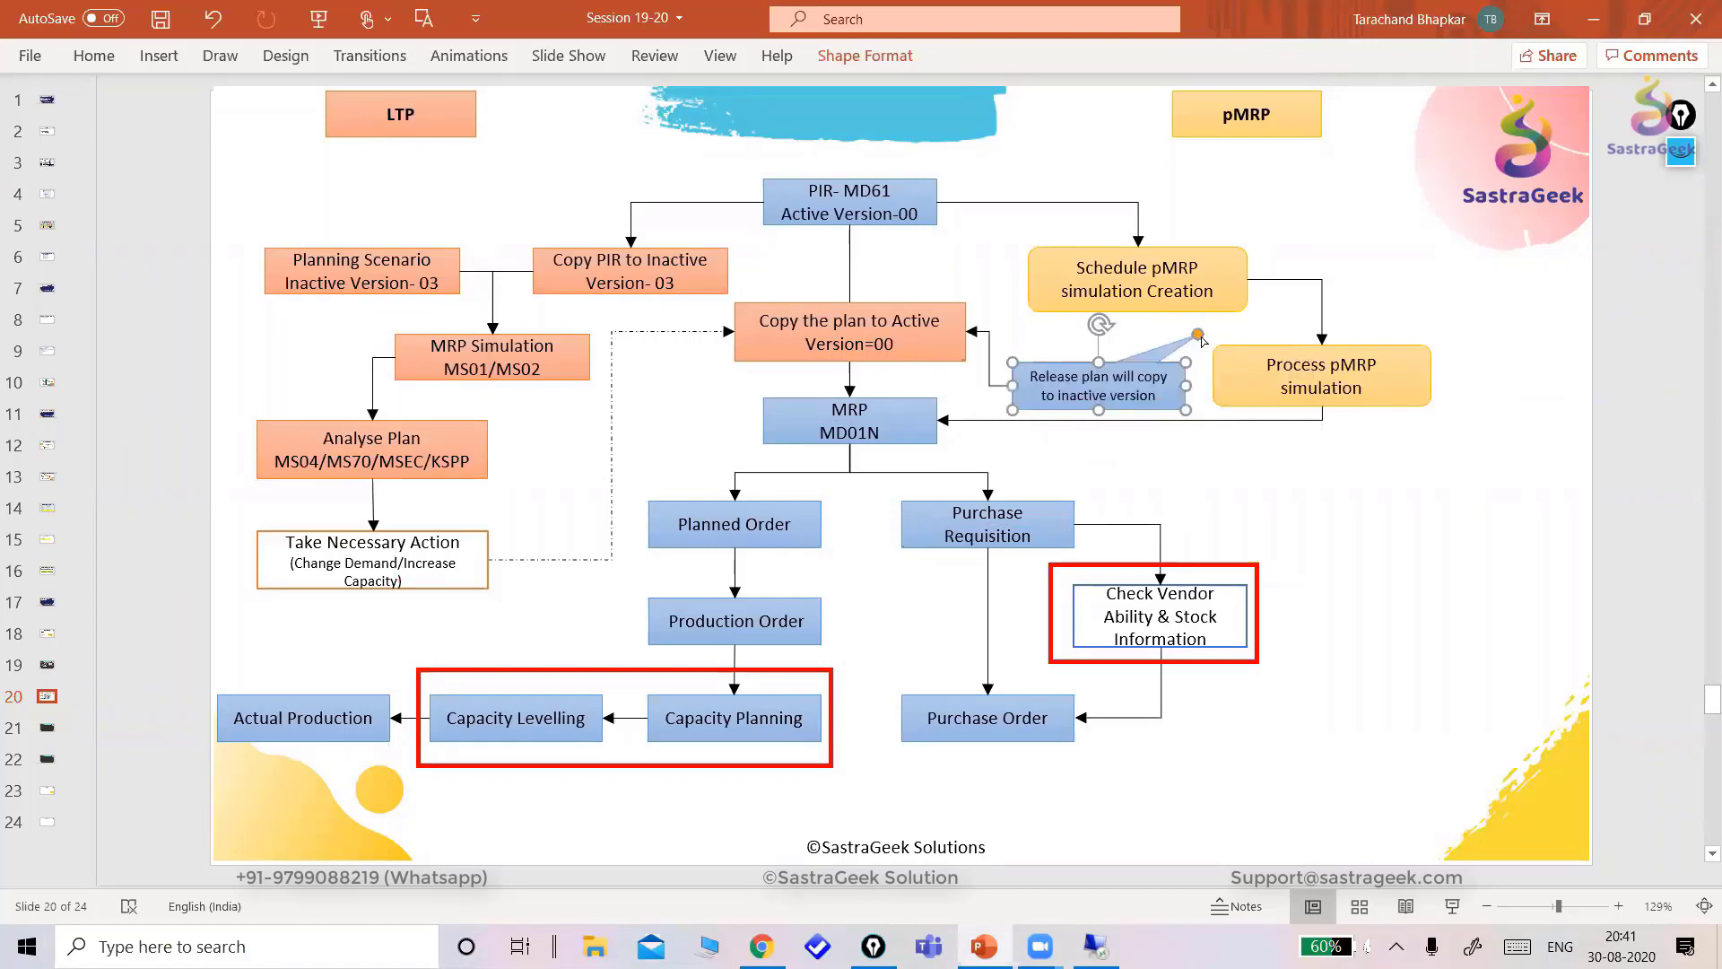
{"action": "left_click_drag", "start_coordinate": [1199, 334], "coordinate": [1230, 366]}
- Save the presentation with the finished pMRP flowchart
{"action": "left_click", "coordinate": [1531, 556]}
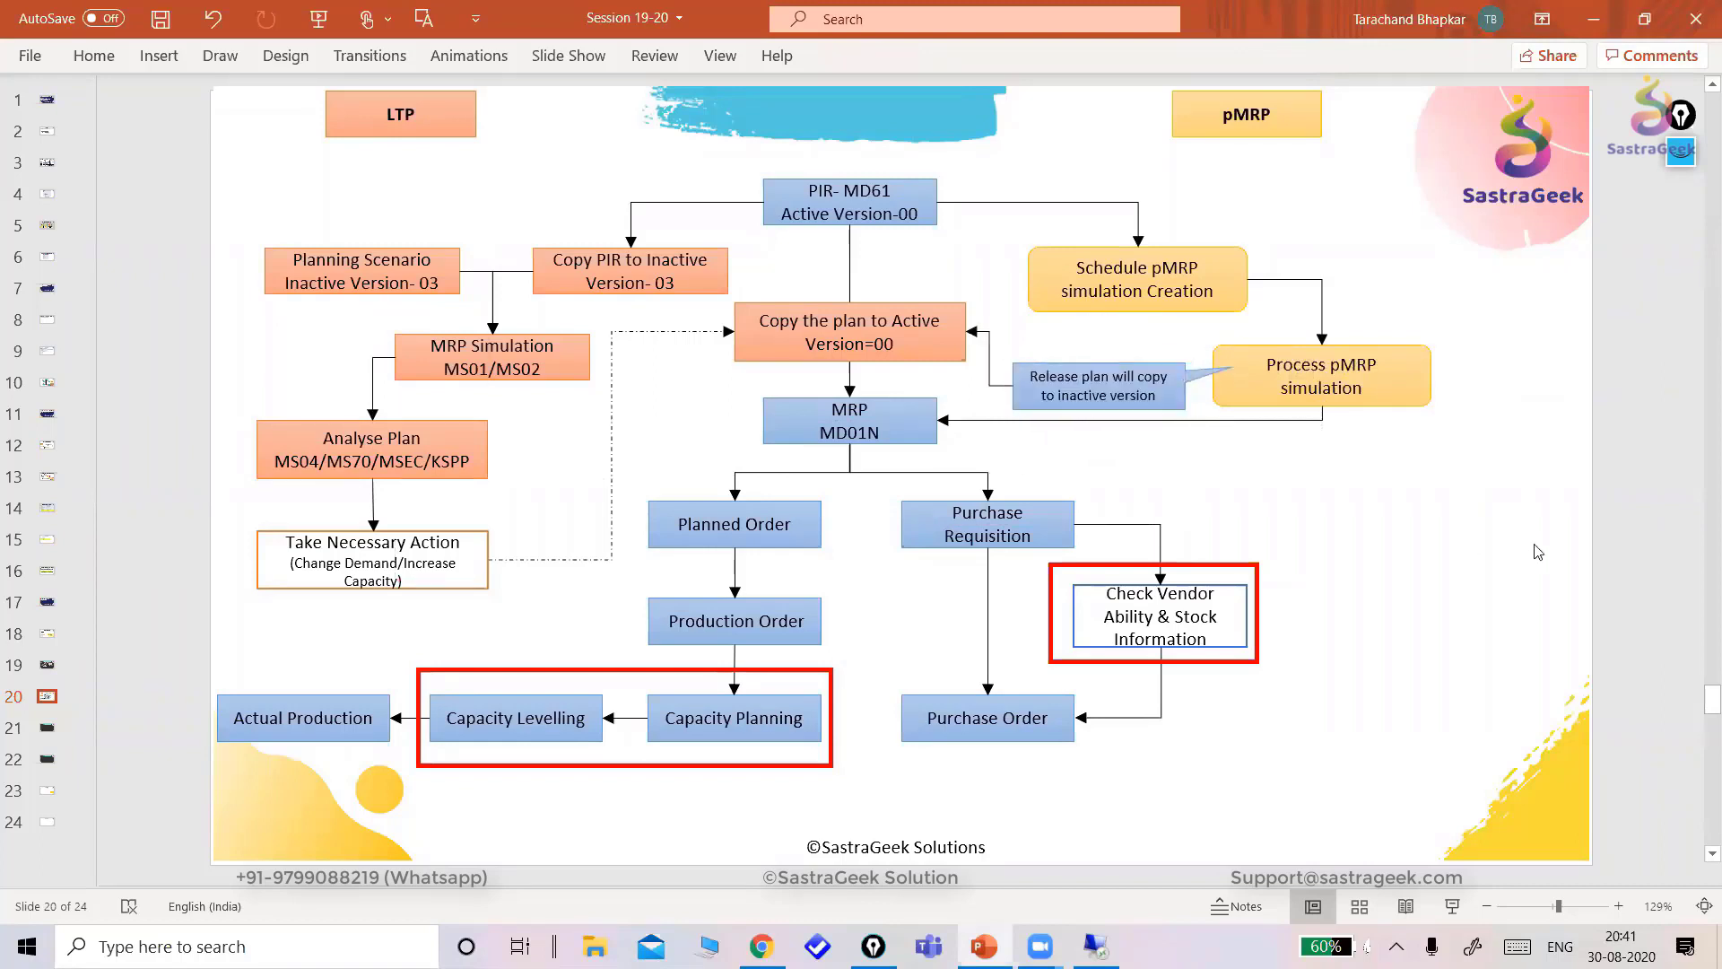
{"action": "key", "text": "ctrl+s"}
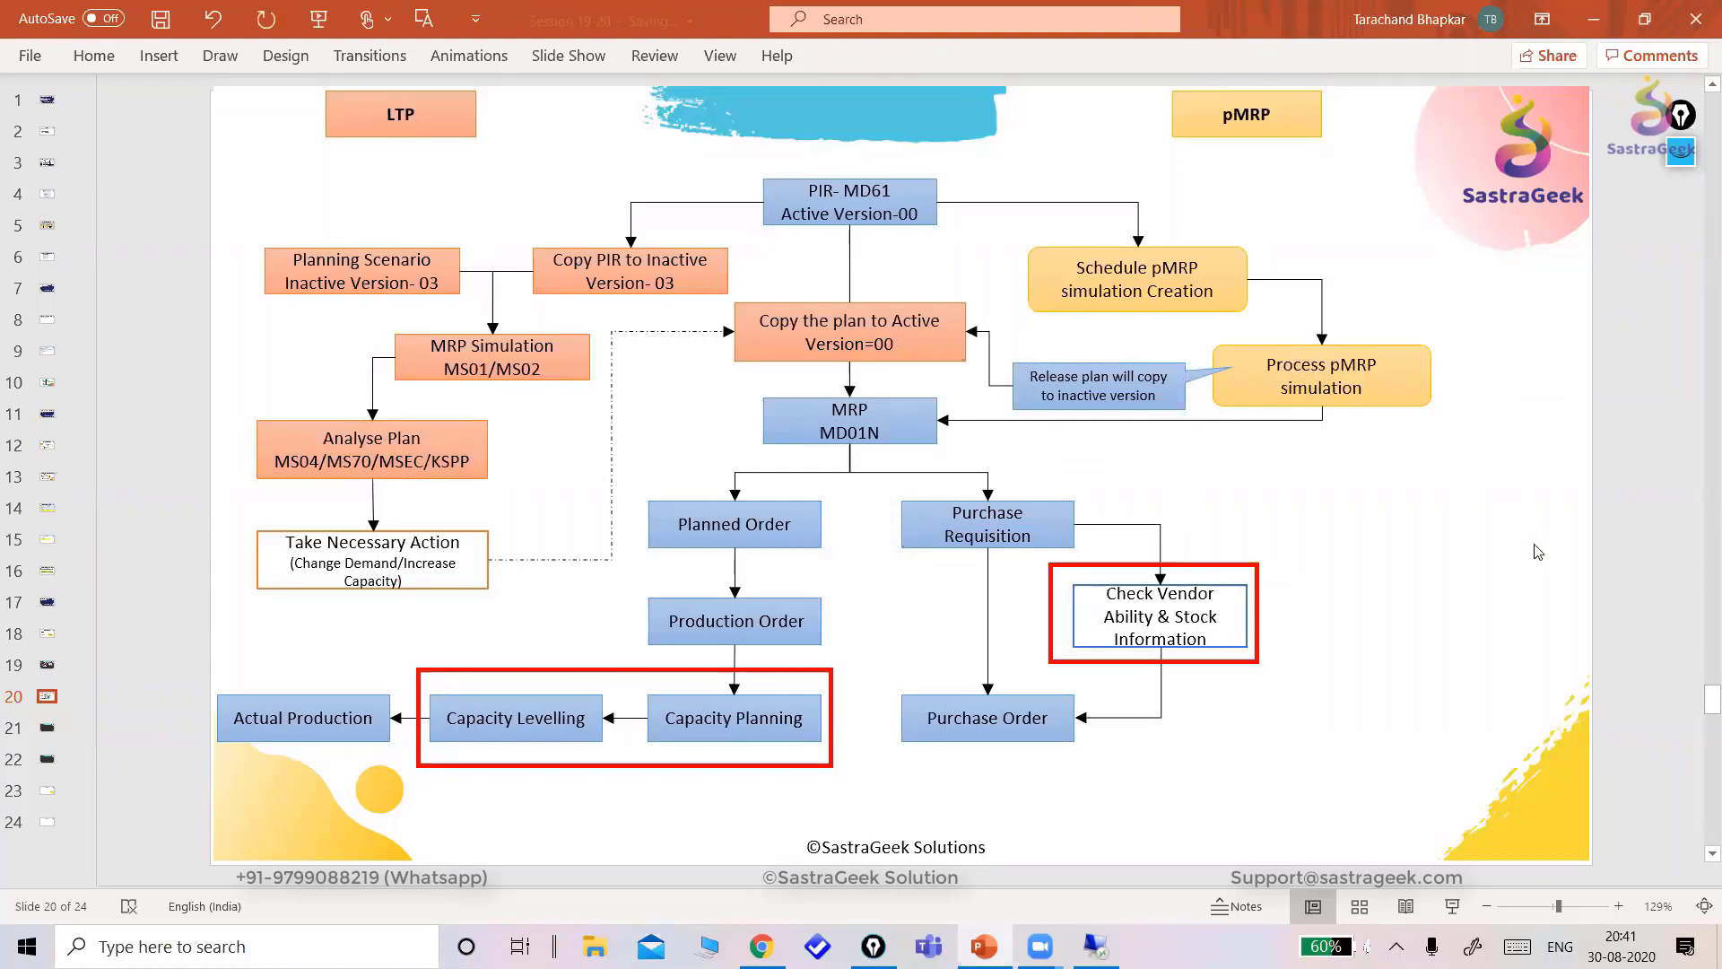